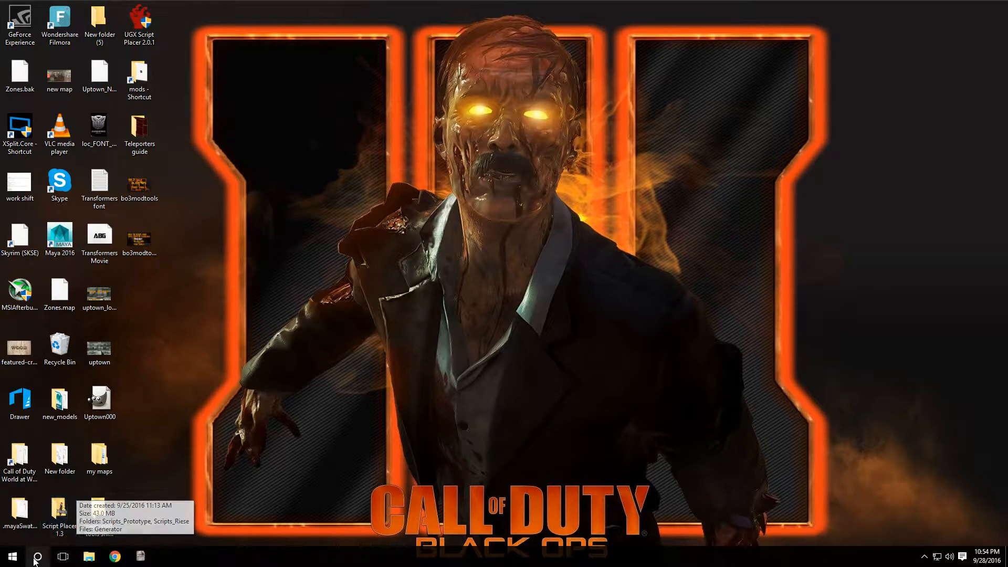
# Step: Open Steam and show the library's list of games
pyautogui.click(924, 556)
pyautogui.click(924, 536)
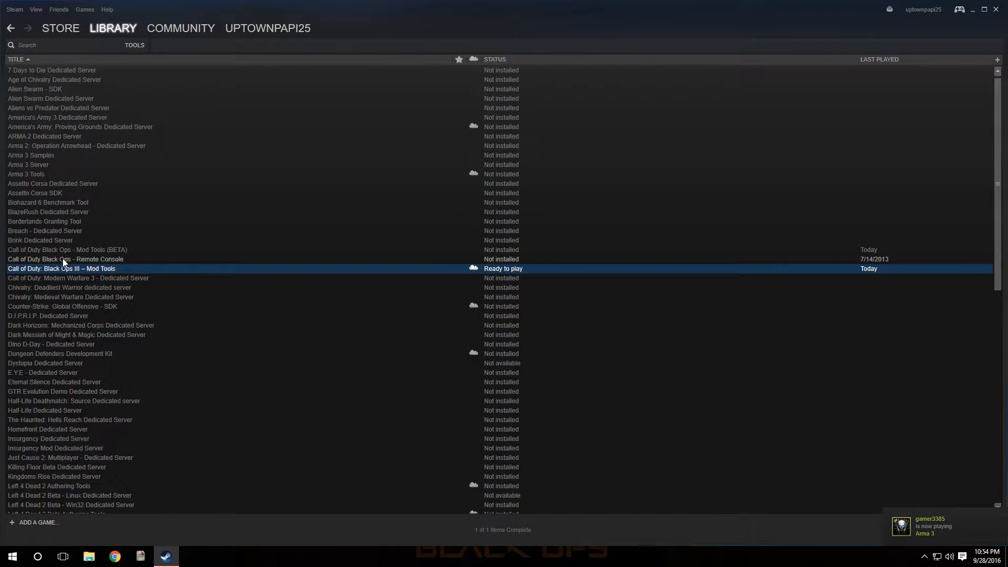
pyautogui.moveTo(106, 29)
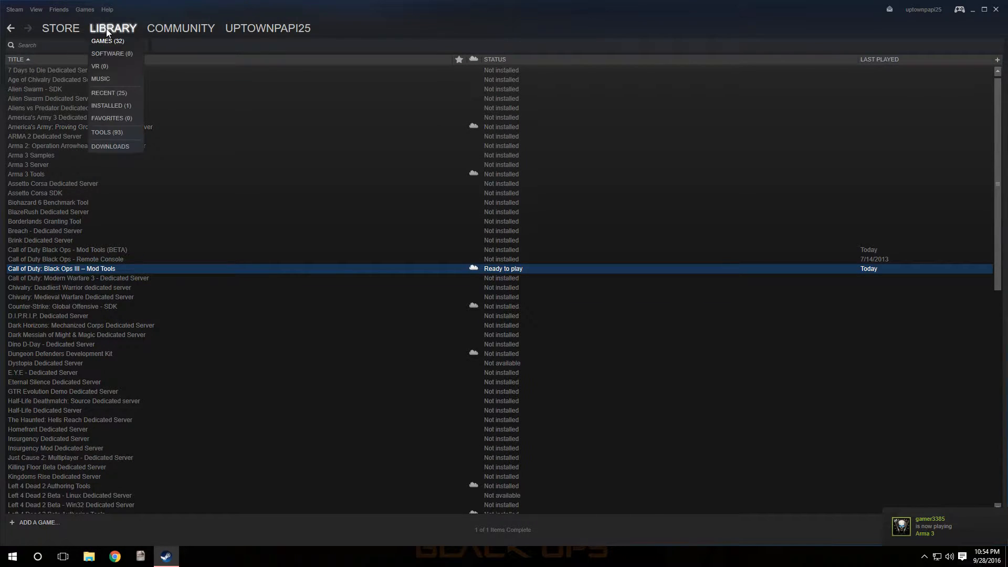
pyautogui.click(104, 133)
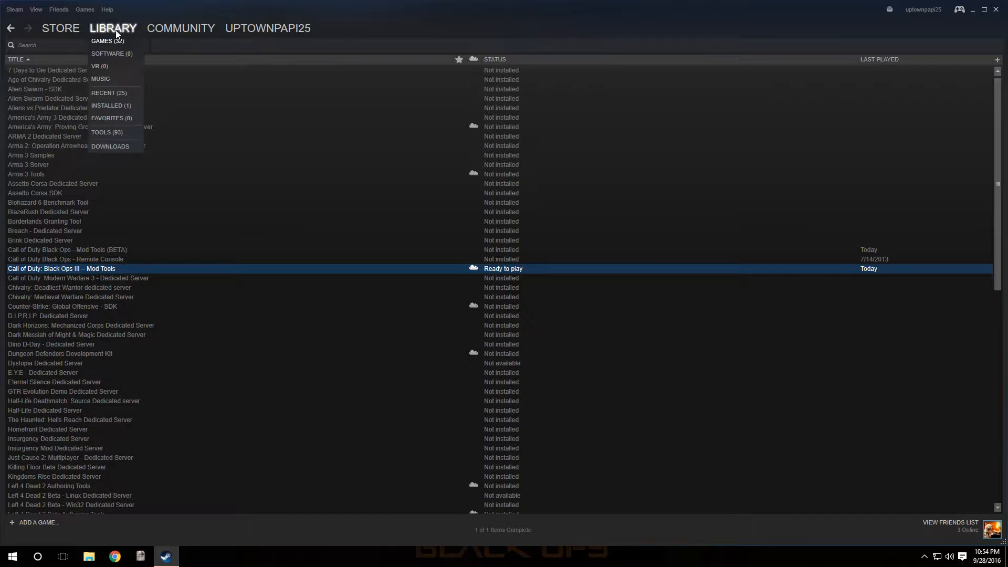
pyautogui.click(115, 45)
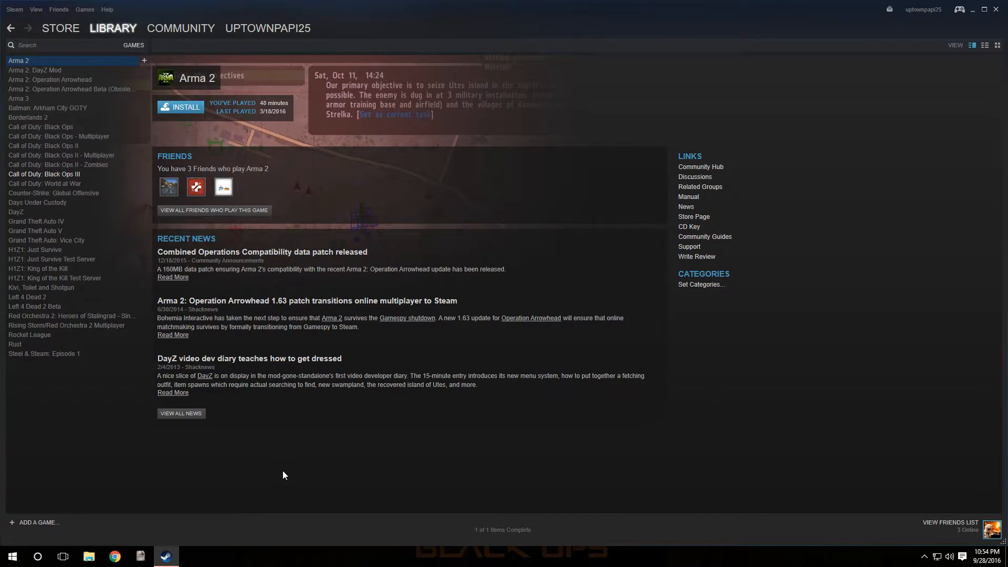
# Step: Bring Steam back to the desktop and switch its library to the list of tools
pyautogui.click(11, 556)
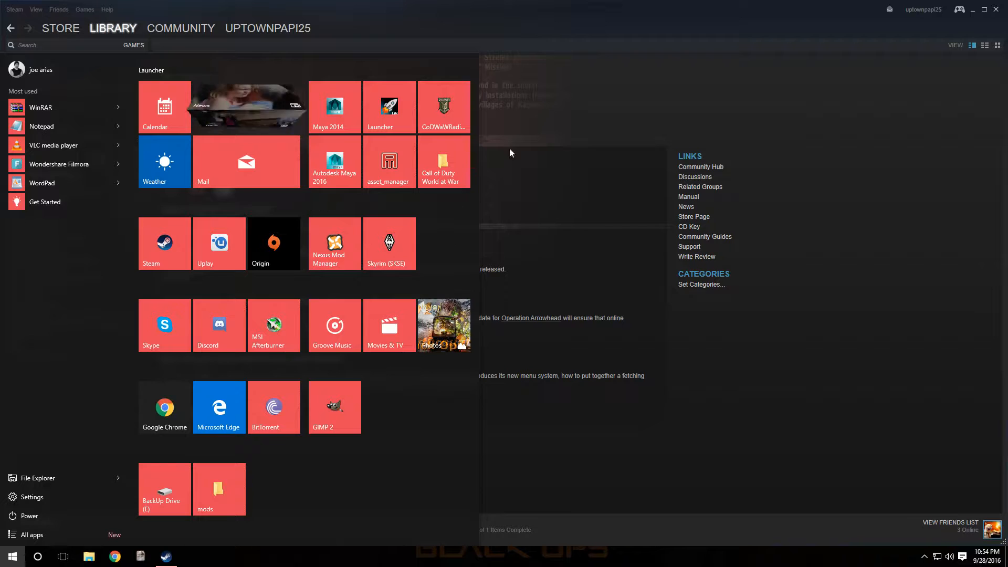
pyautogui.click(972, 9)
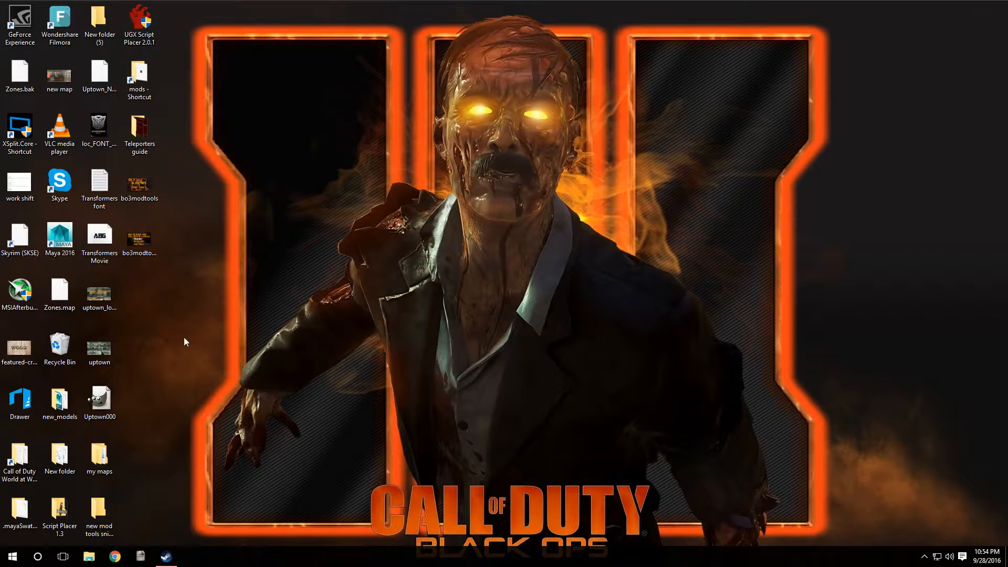
pyautogui.click(166, 557)
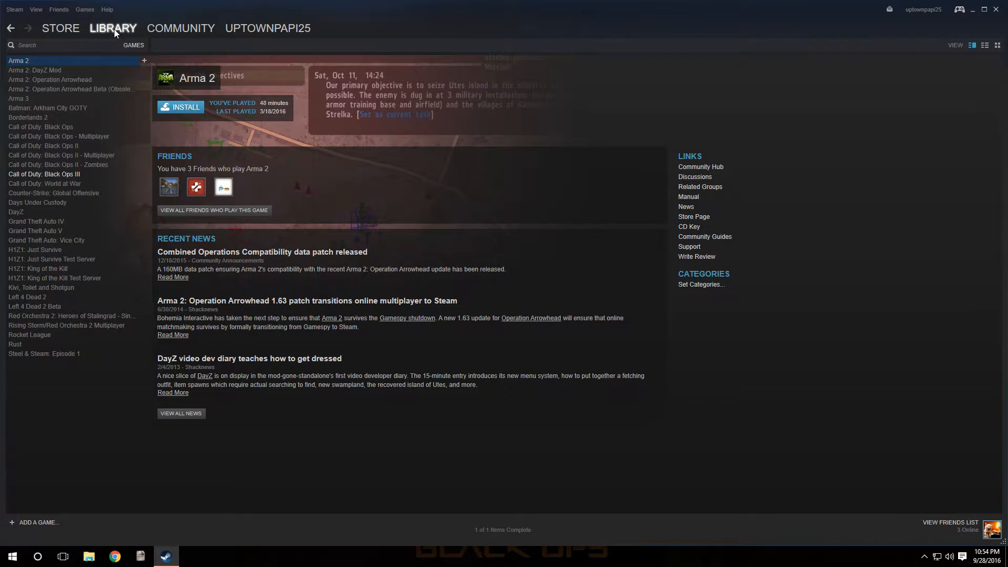
pyautogui.moveTo(115, 29)
pyautogui.click(113, 132)
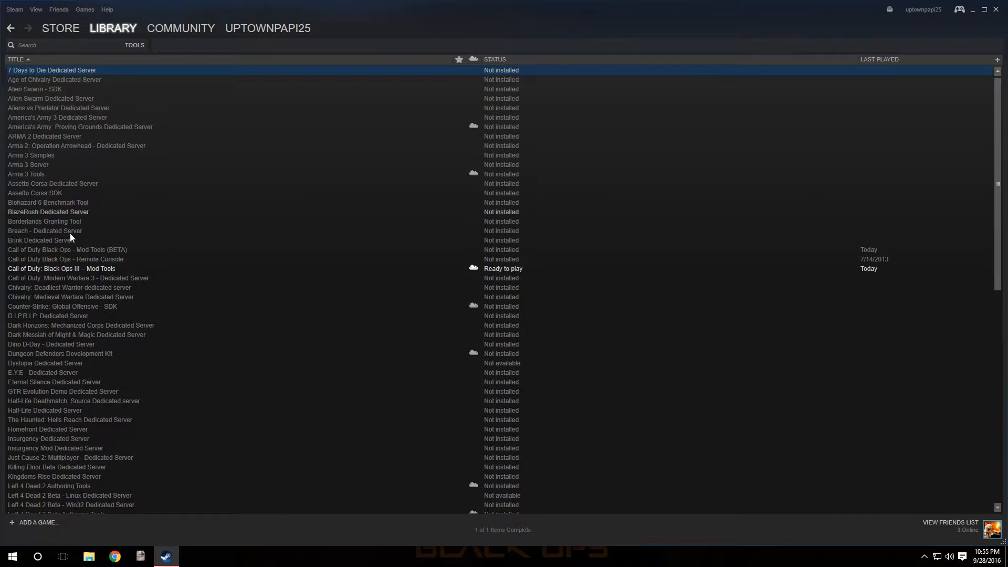
# Step: Browse the local files of Call of Duty: Black Ops III – Mod Tools from its properties
pyautogui.click(64, 269)
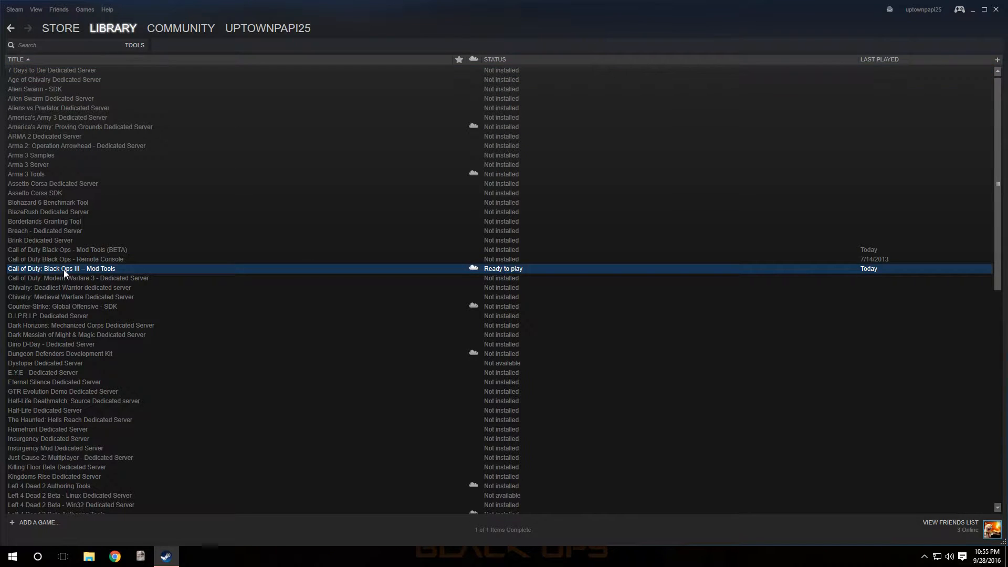
pyautogui.rightClick(64, 270)
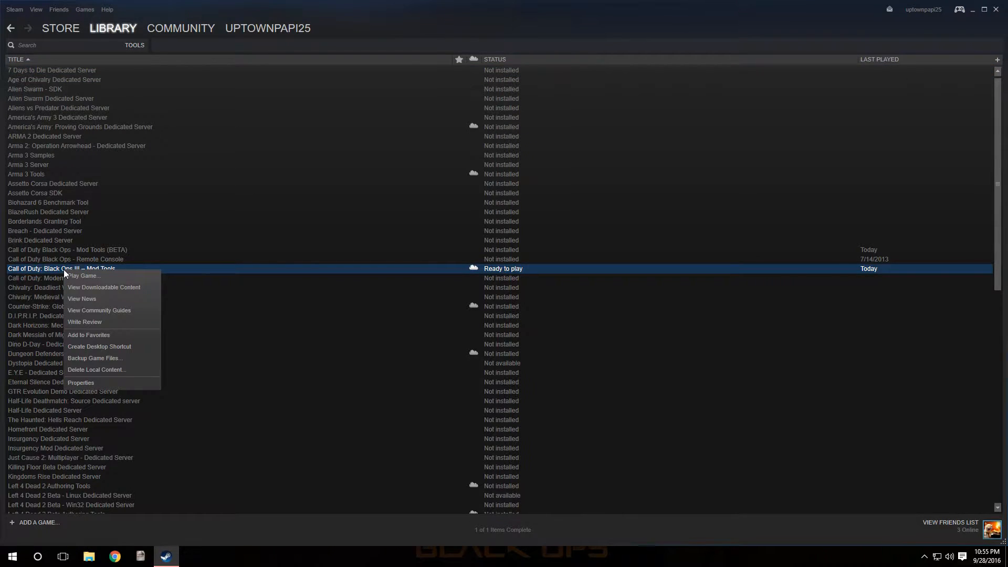
pyautogui.click(74, 384)
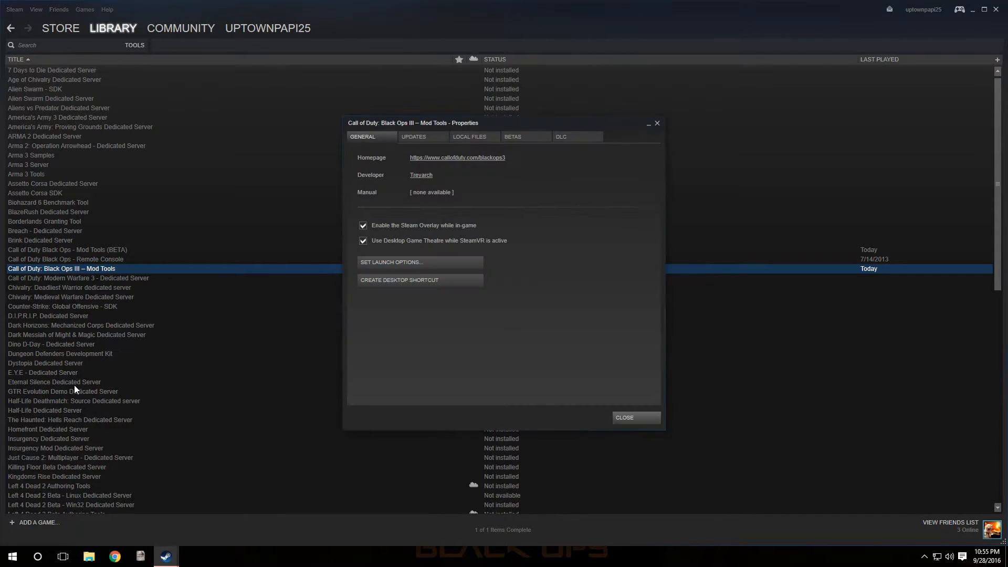
pyautogui.click(468, 136)
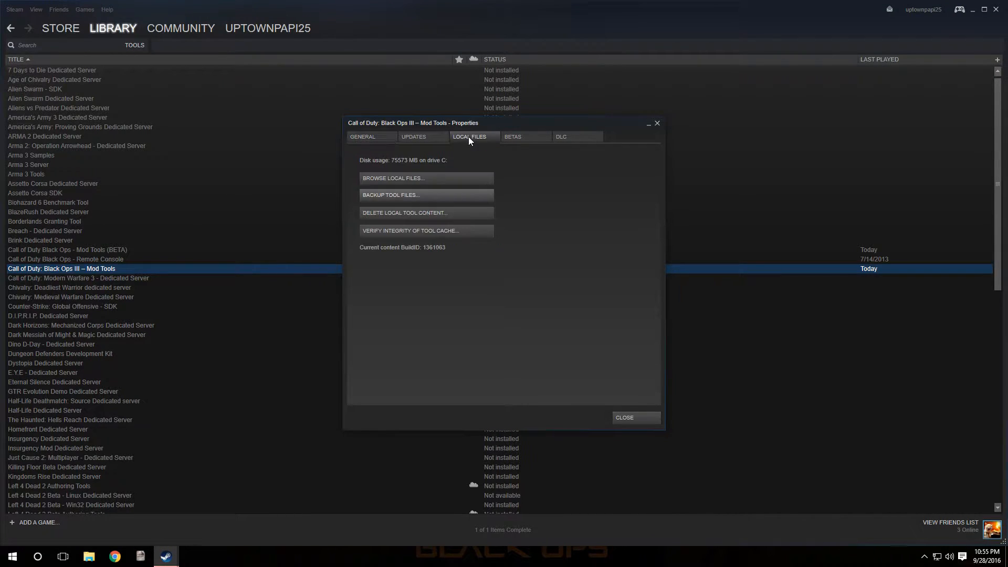
pyautogui.click(386, 179)
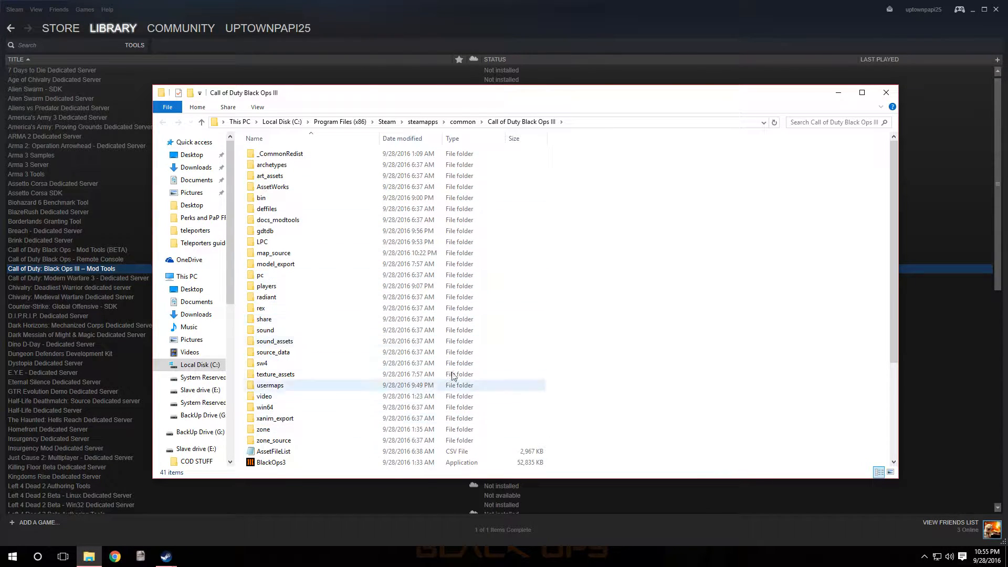
# Step: Find modlauncher in the game's bin folder and pin it to the taskbar
pyautogui.click(278, 201)
pyautogui.doubleClick(278, 199)
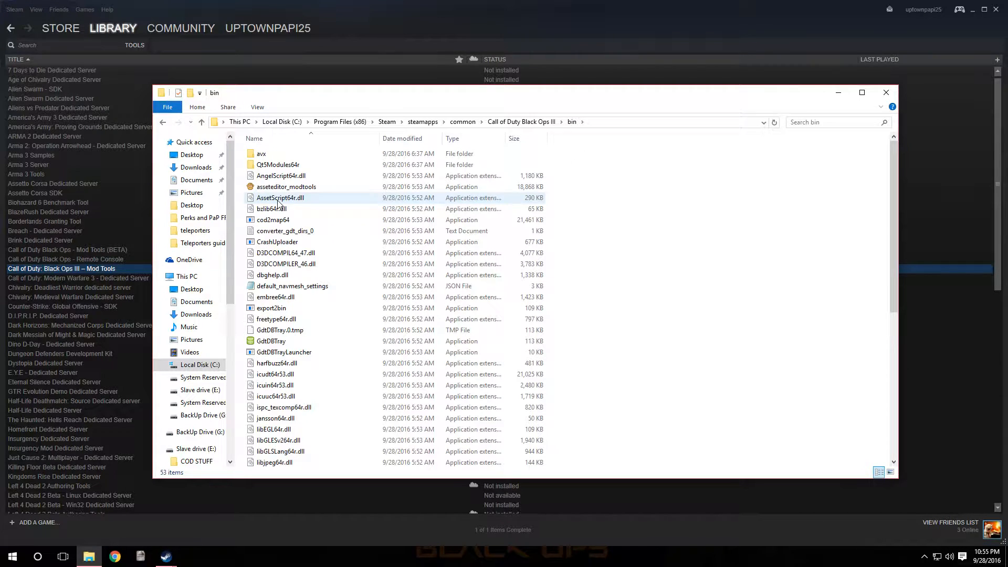
pyautogui.scroll(-4, 278, 373)
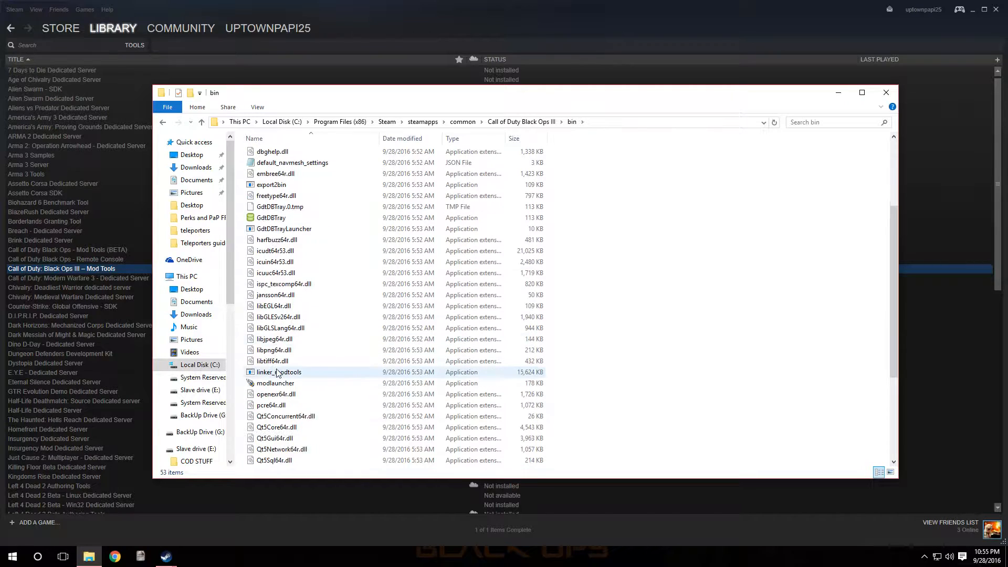
pyautogui.scroll(-1, 278, 372)
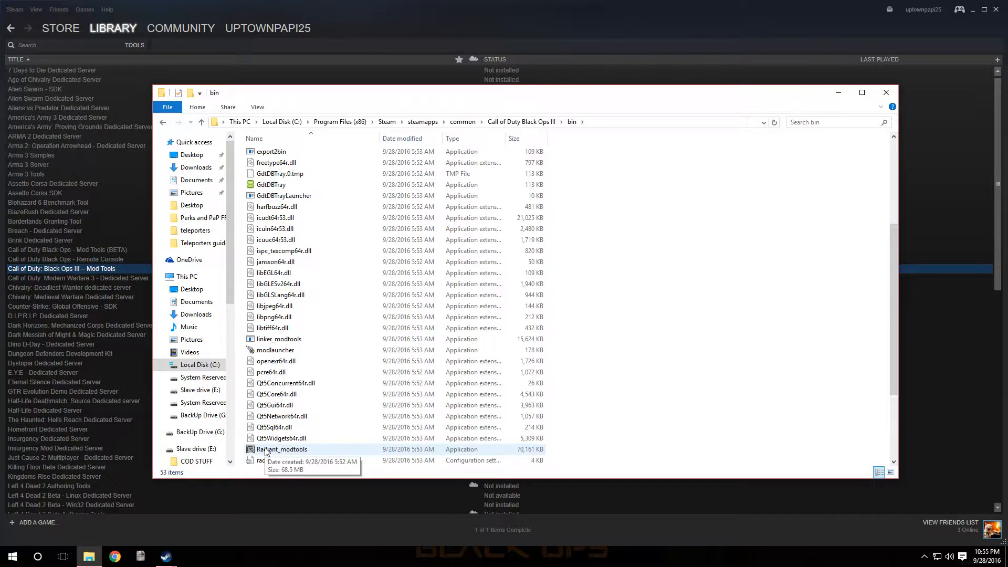
pyautogui.click(286, 350)
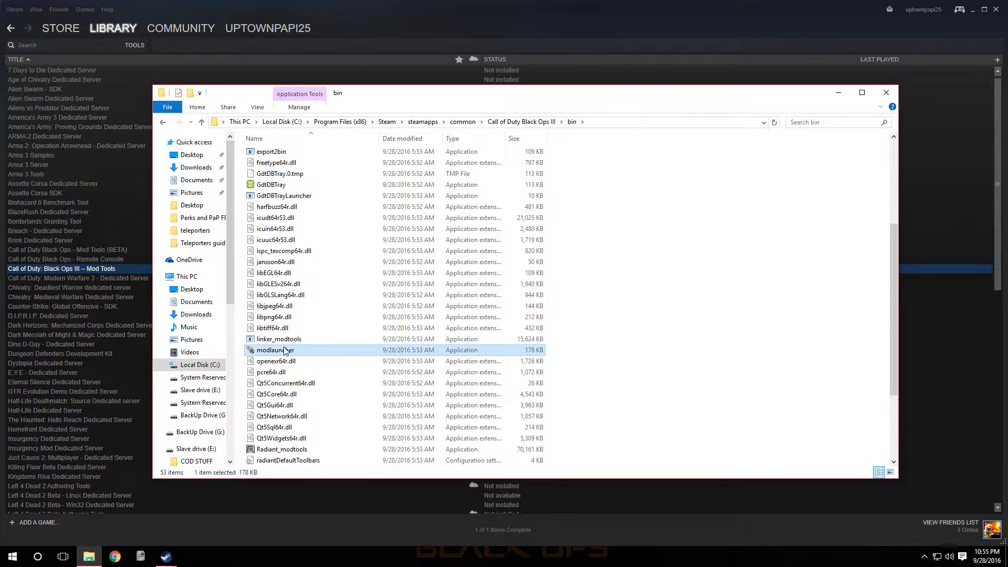
pyautogui.rightClick(285, 351)
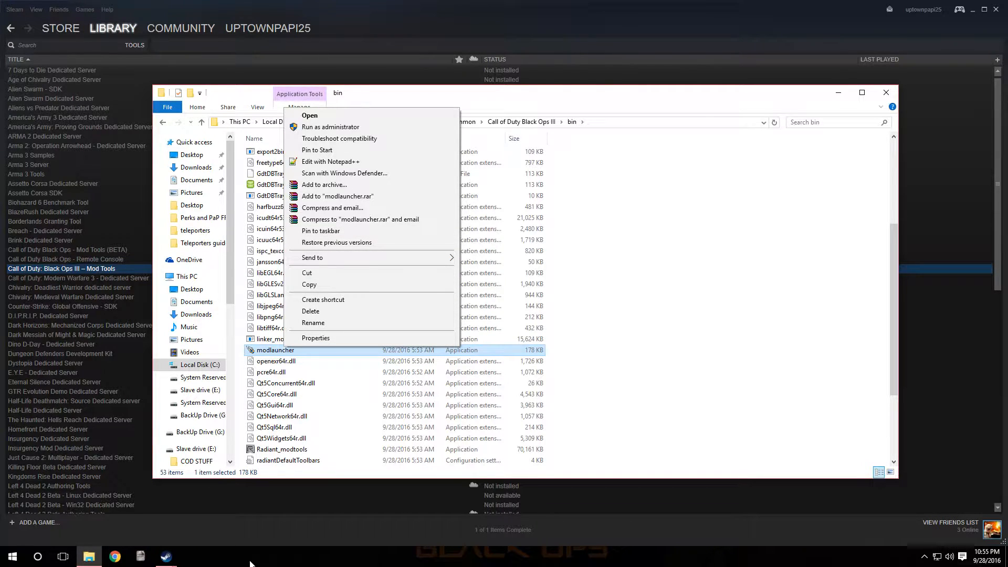
pyautogui.click(328, 236)
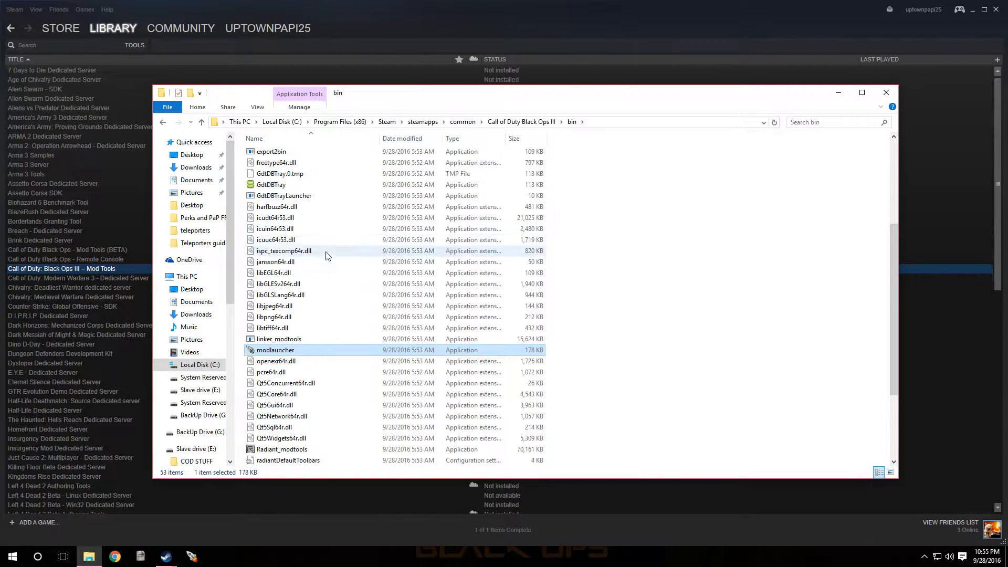
# Step: Pin Radiant_modtools from the bin folder to the taskbar
pyautogui.click(271, 453)
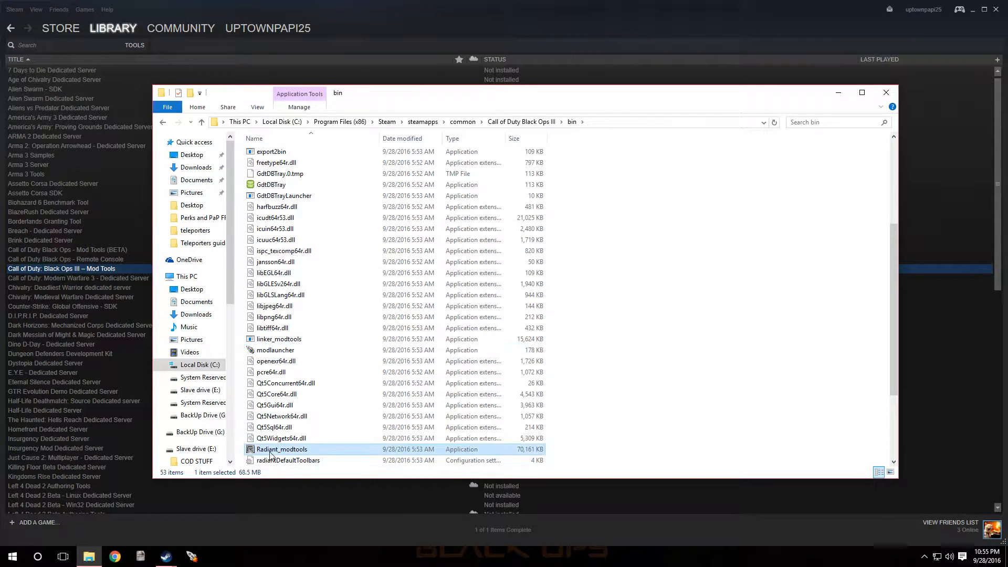
pyautogui.rightClick(270, 453)
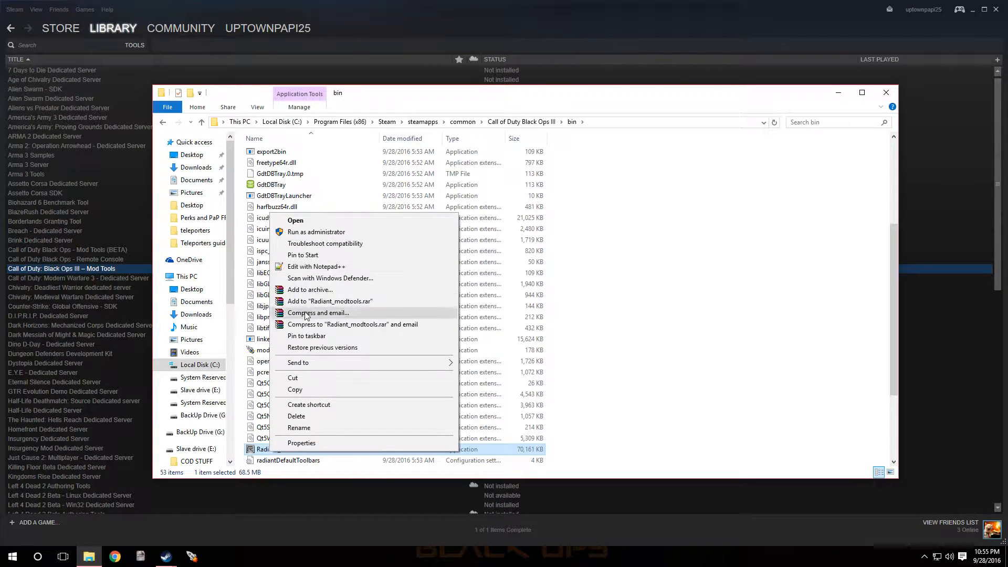
pyautogui.click(303, 336)
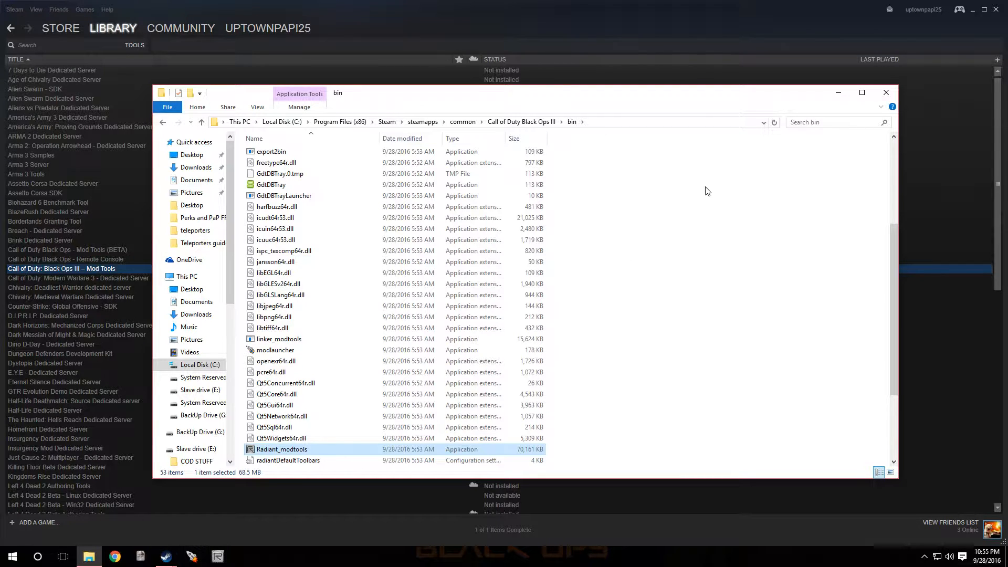
# Step: Close the bin folder and Steam windows, and launch modlauncher, allowing it to make changes to the PC
pyautogui.click(886, 93)
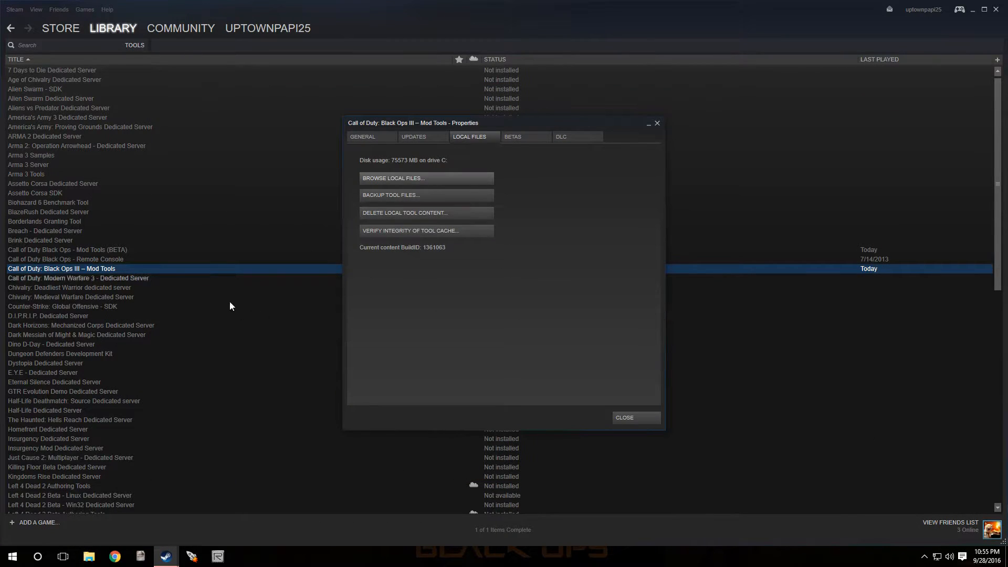
pyautogui.click(634, 418)
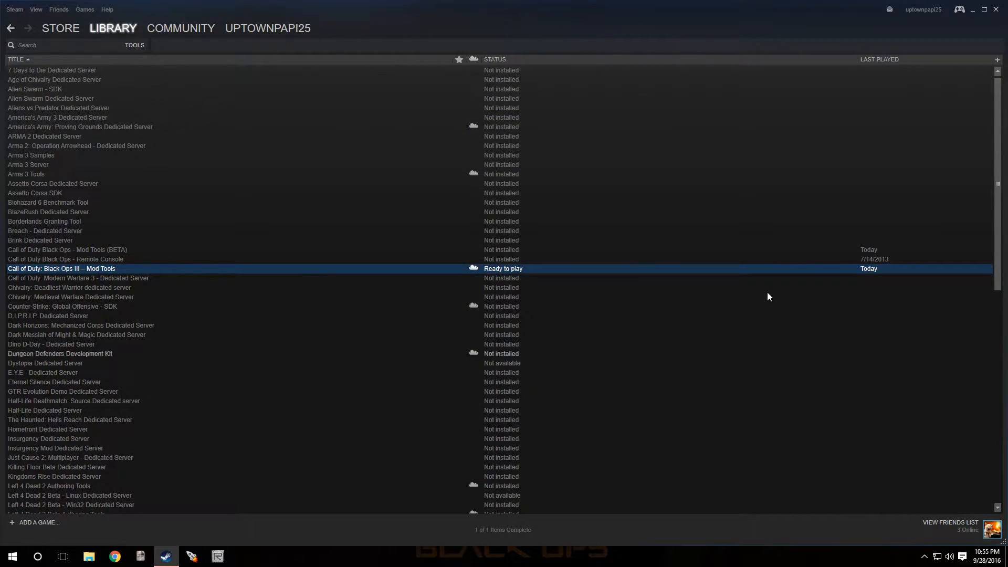
pyautogui.click(996, 10)
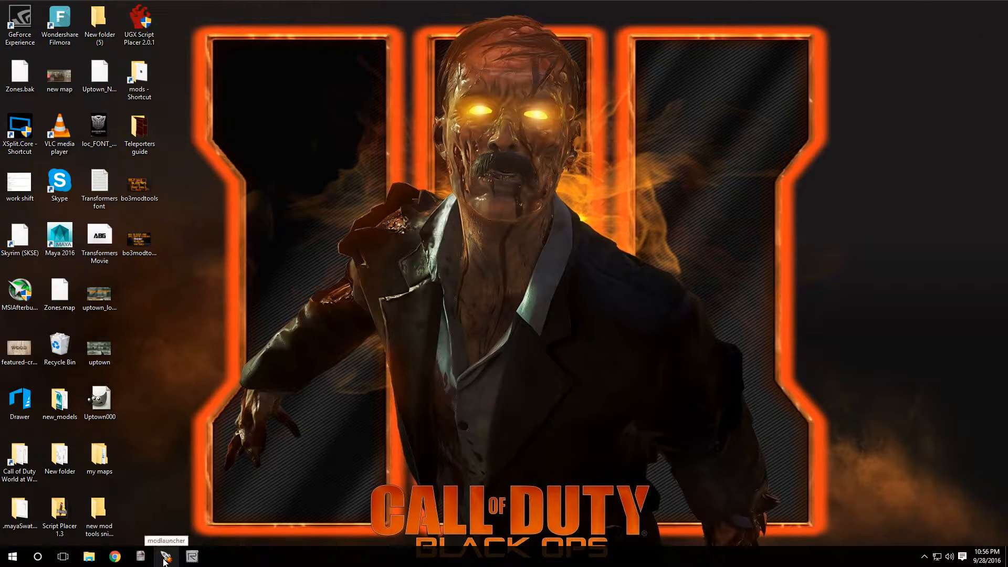
pyautogui.click(165, 559)
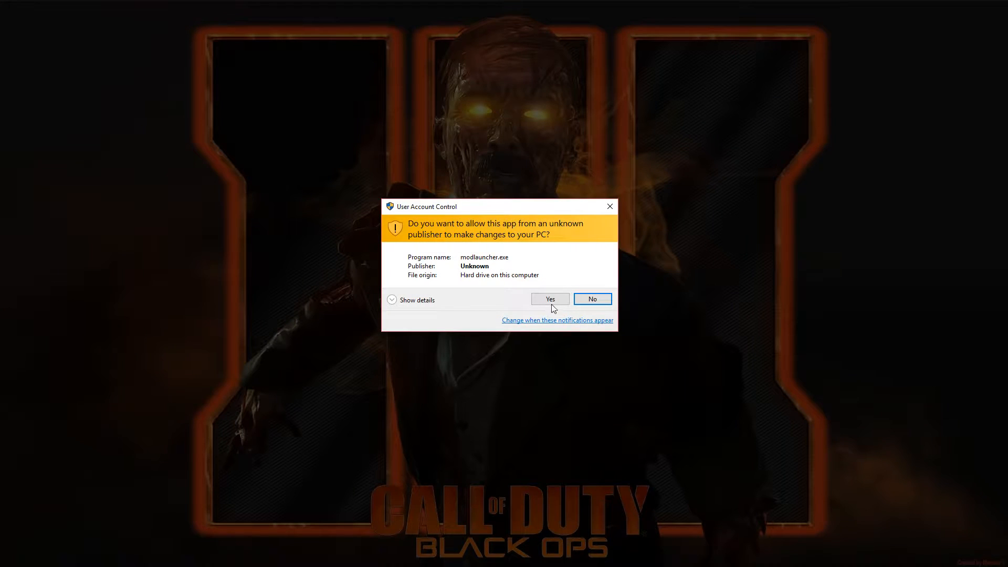
pyautogui.click(550, 300)
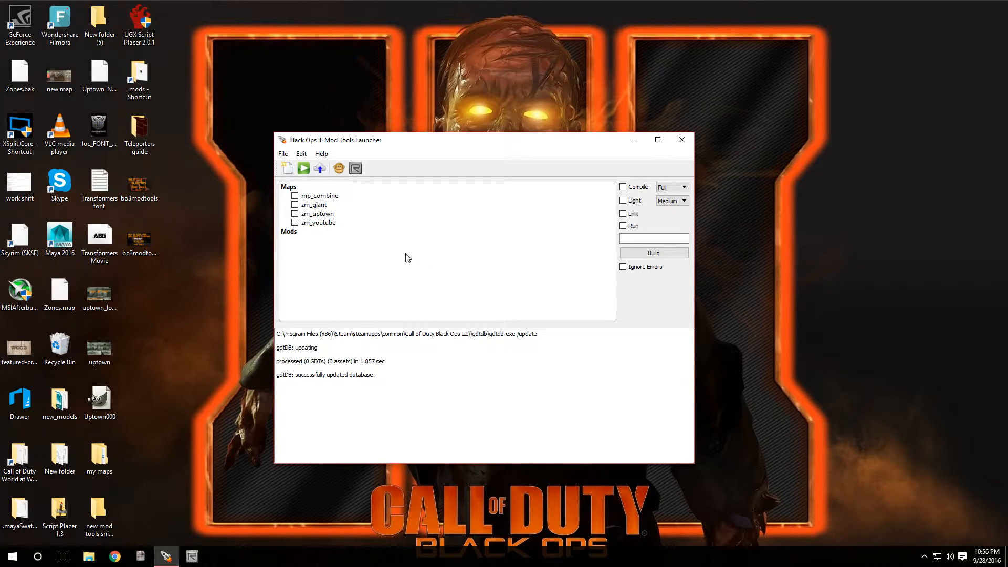
# Step: Create a new map named zm_tutorial from the ZM Mod Level template
pyautogui.click(283, 153)
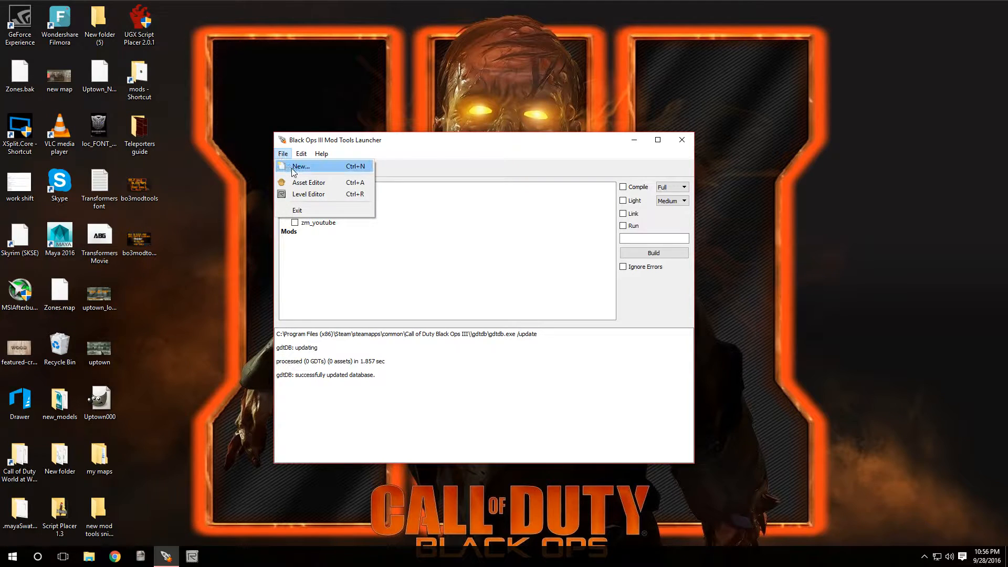
pyautogui.click(300, 166)
pyautogui.click(481, 288)
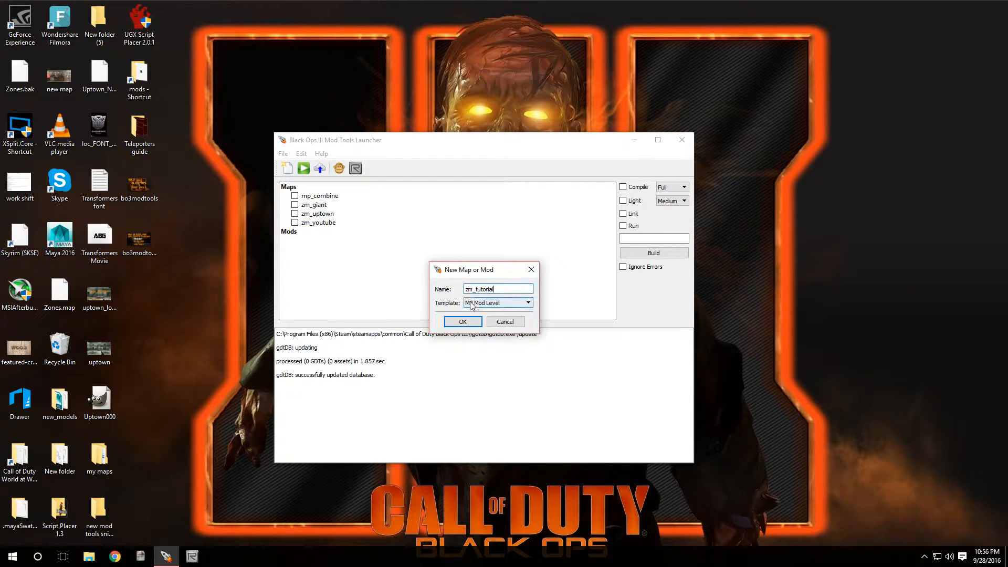
pyautogui.click(474, 304)
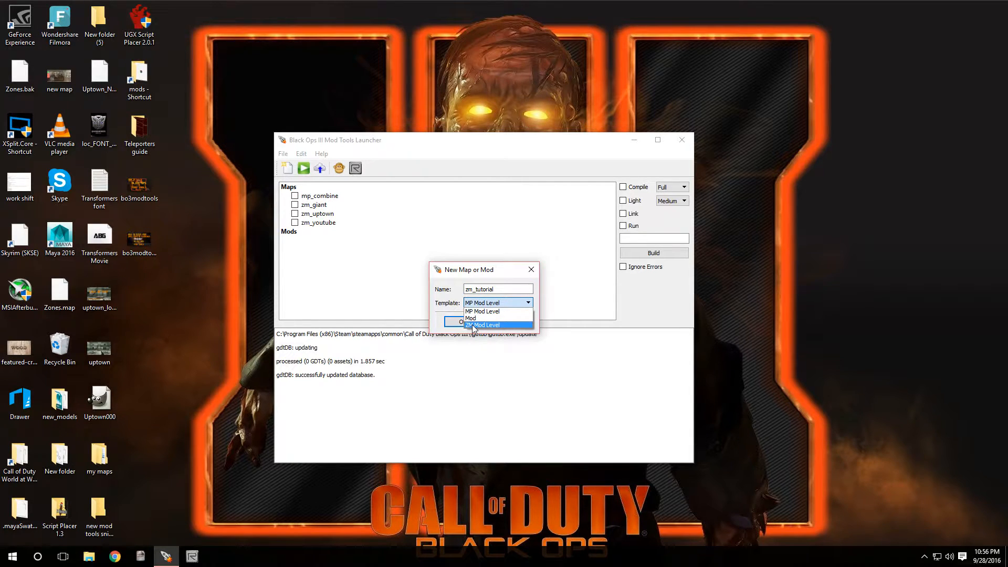
pyautogui.click(474, 325)
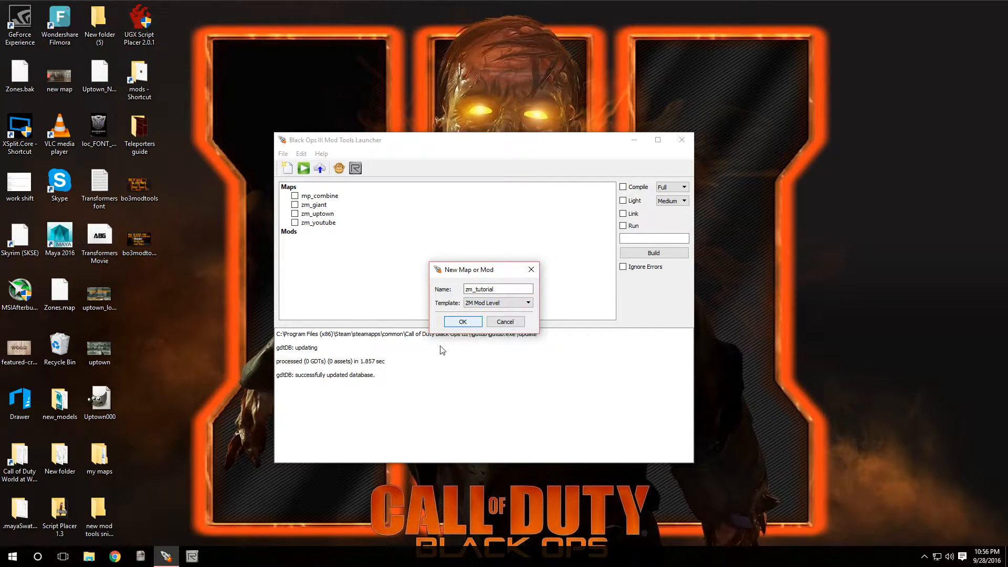
pyautogui.click(461, 322)
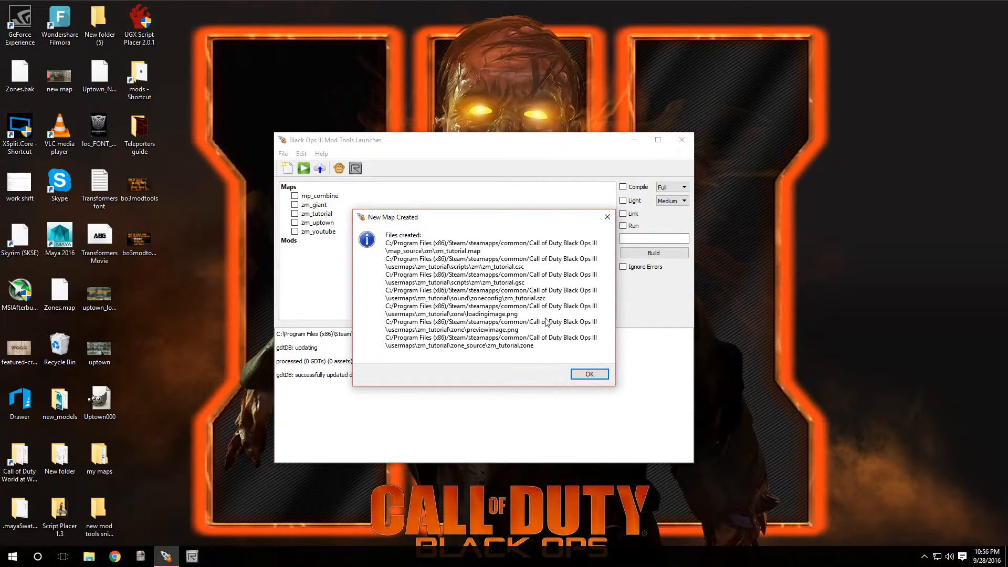
pyautogui.click(589, 374)
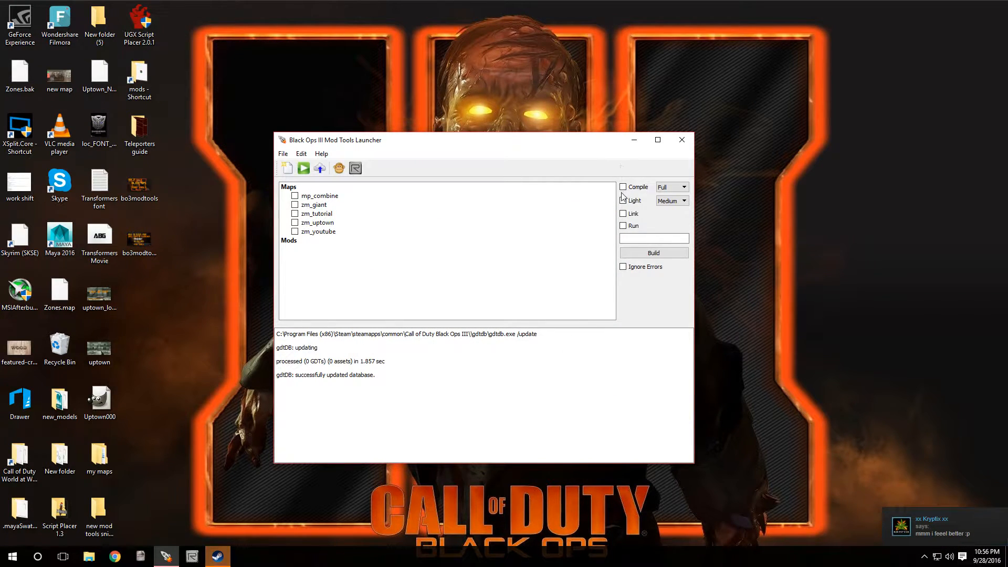
# Step: Select the zm_tutorial map and enable its Compile, Light, Link and Run build options
pyautogui.click(295, 213)
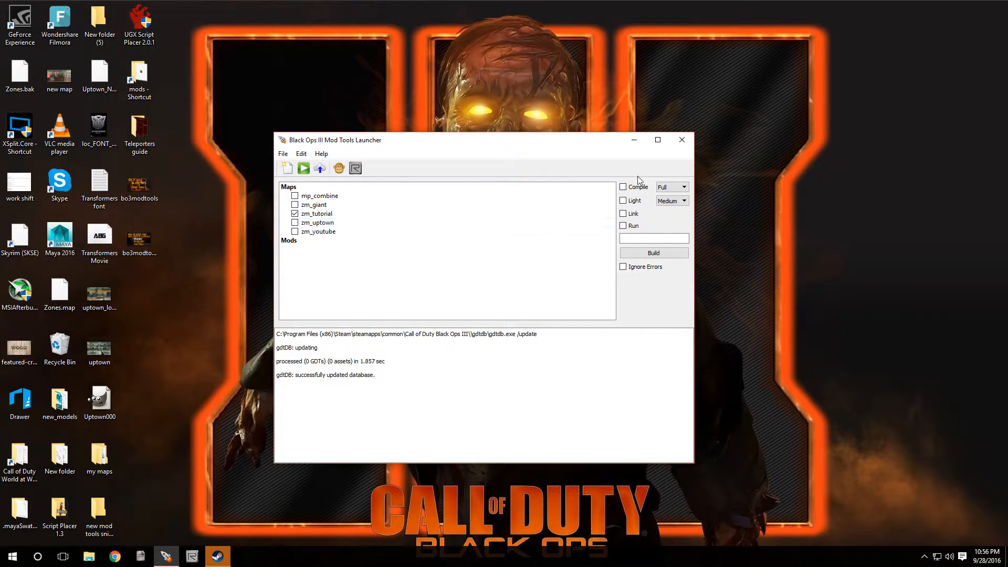
pyautogui.click(623, 187)
pyautogui.click(623, 200)
pyautogui.click(623, 213)
pyautogui.click(623, 226)
pyautogui.click(649, 256)
# Step: Review the available compile modes and select Full
pyautogui.click(667, 188)
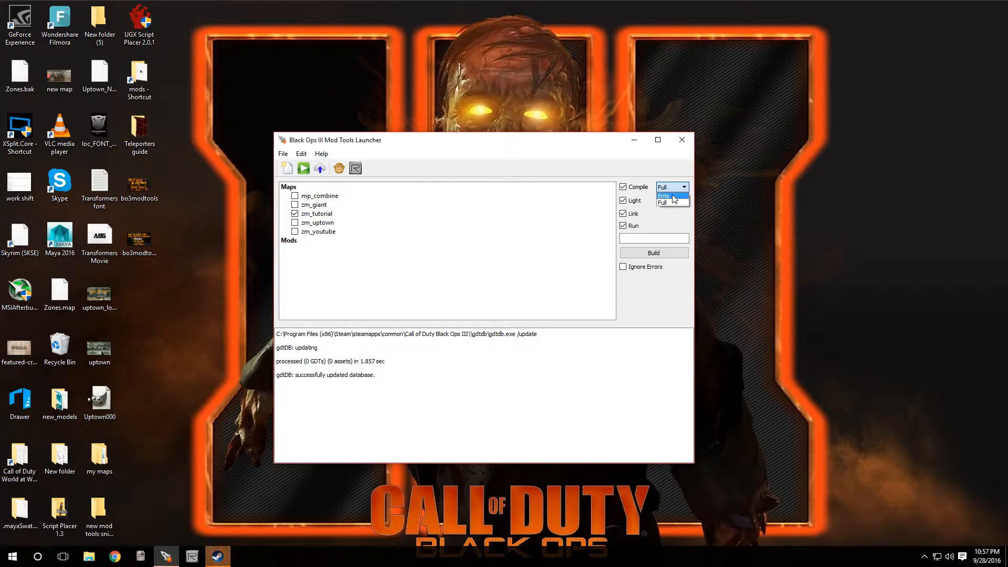
pyautogui.click(614, 146)
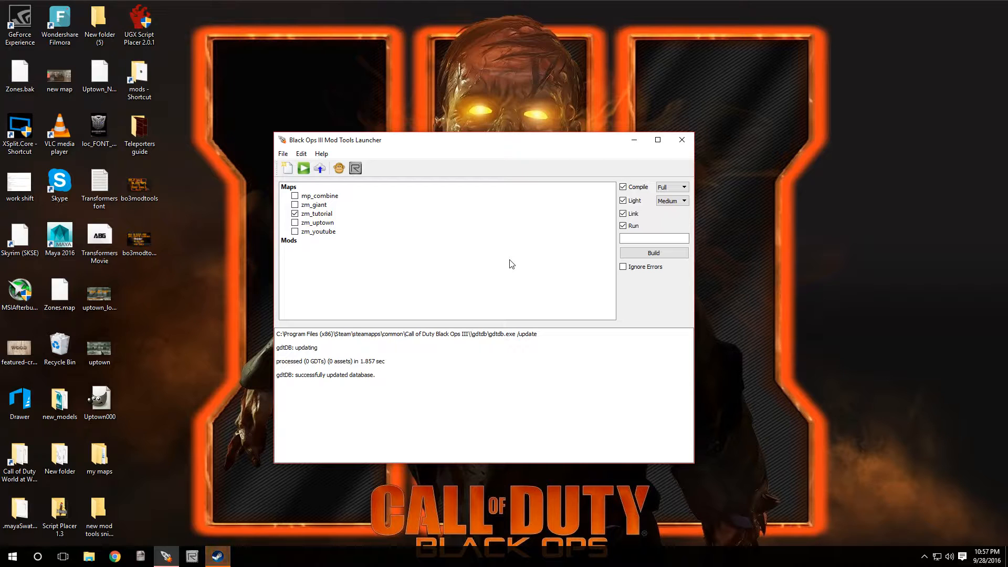
pyautogui.click(676, 188)
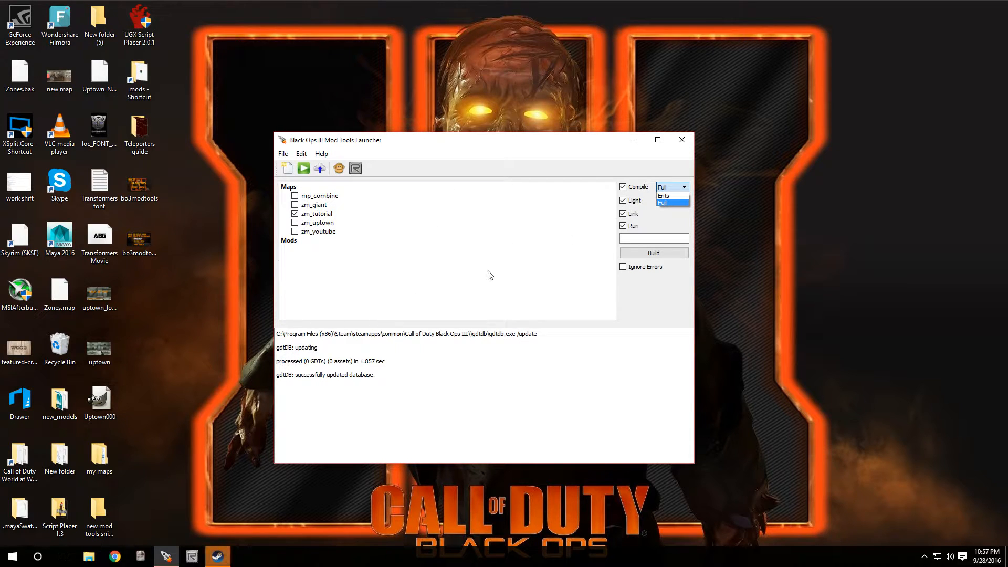
pyautogui.click(663, 204)
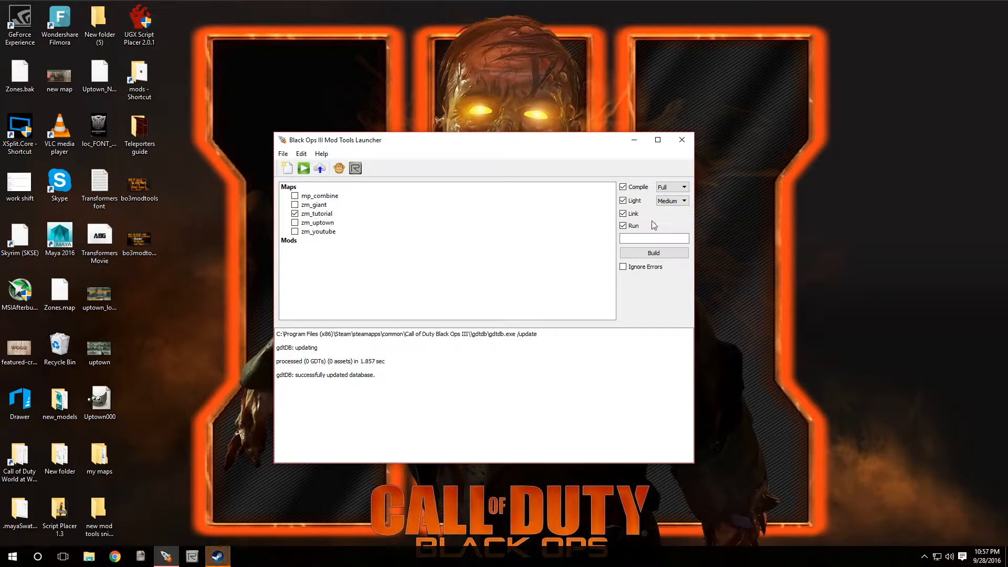
# Step: Set the light quality to Low for the zm_tutorial build
pyautogui.click(677, 201)
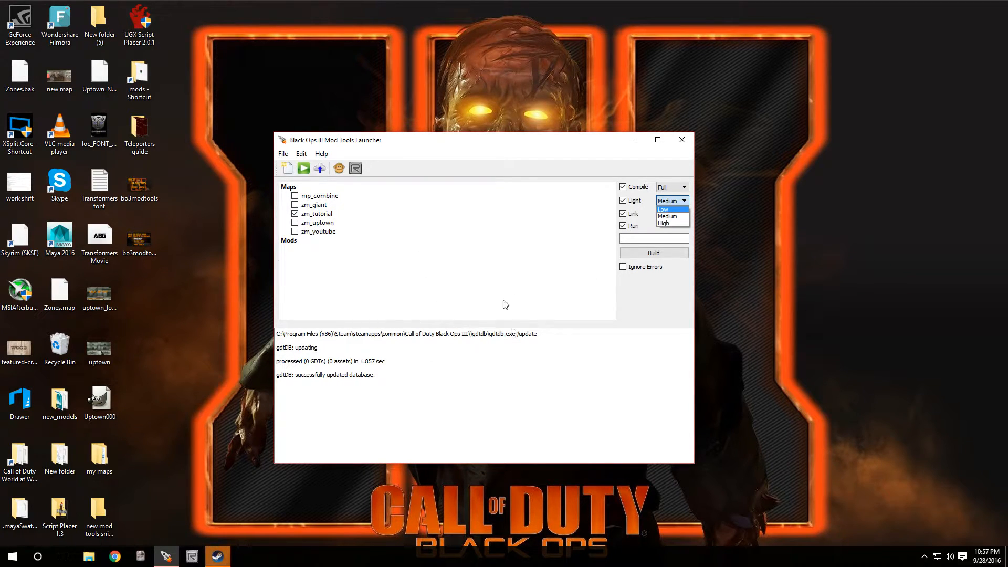
pyautogui.click(666, 210)
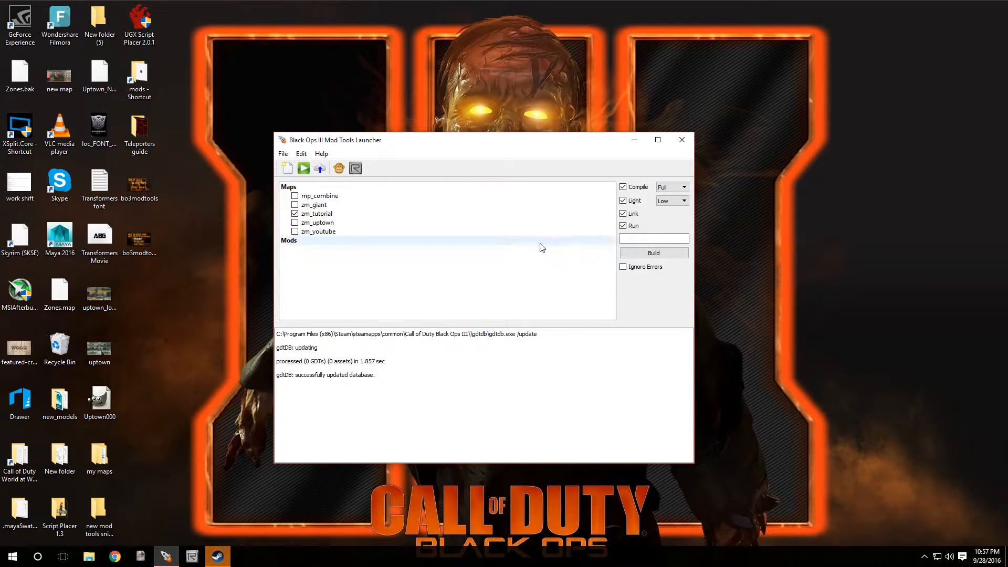
pyautogui.moveTo(506, 145); pyautogui.dragTo(521, 161)
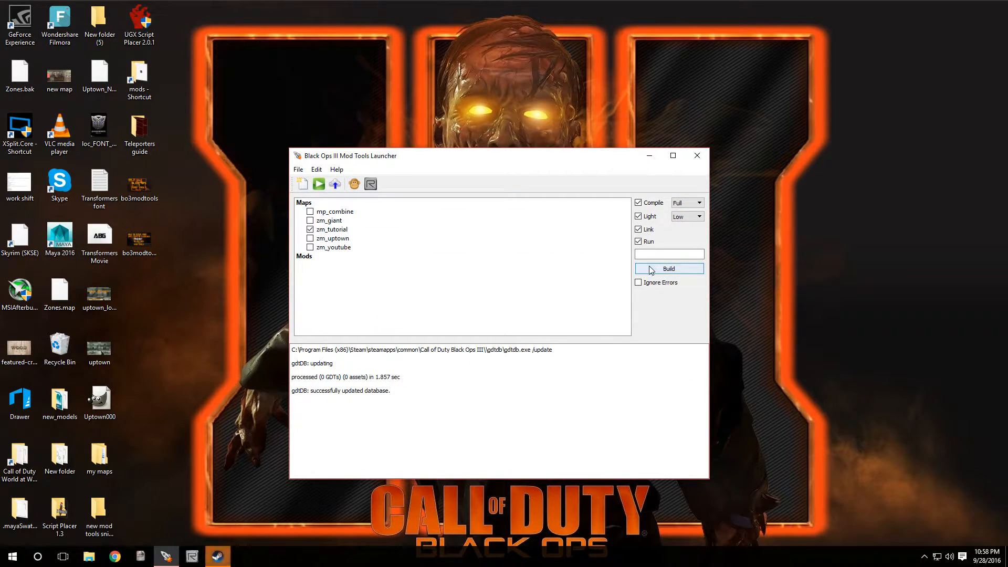
# Step: Set the light quality to Medium and build the zm_tutorial map
pyautogui.click(699, 216)
pyautogui.click(699, 231)
pyautogui.click(648, 271)
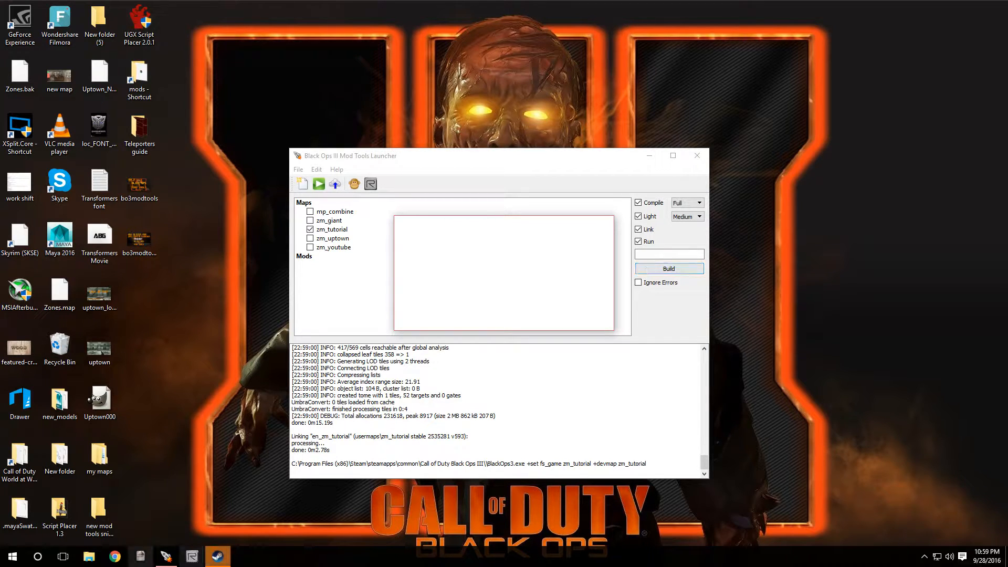
# Step: Switch to Steam and allow Black Ops III to launch with the zm_tutorial parameters
pyautogui.click(228, 547)
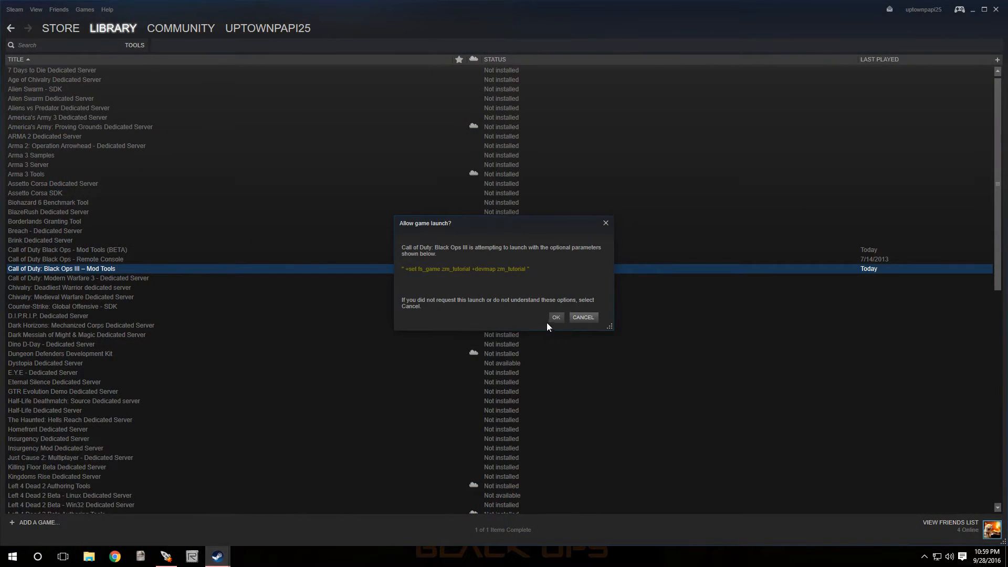
pyautogui.click(554, 317)
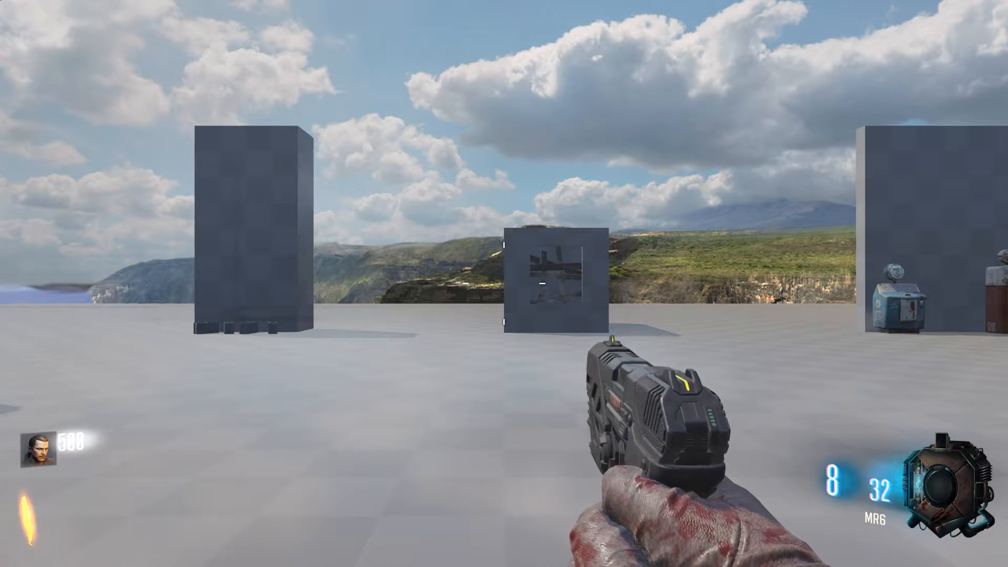
# Step: Walk around the running zm_tutorial map to examine its walls, perk machines and power switch
pyautogui.press('w')
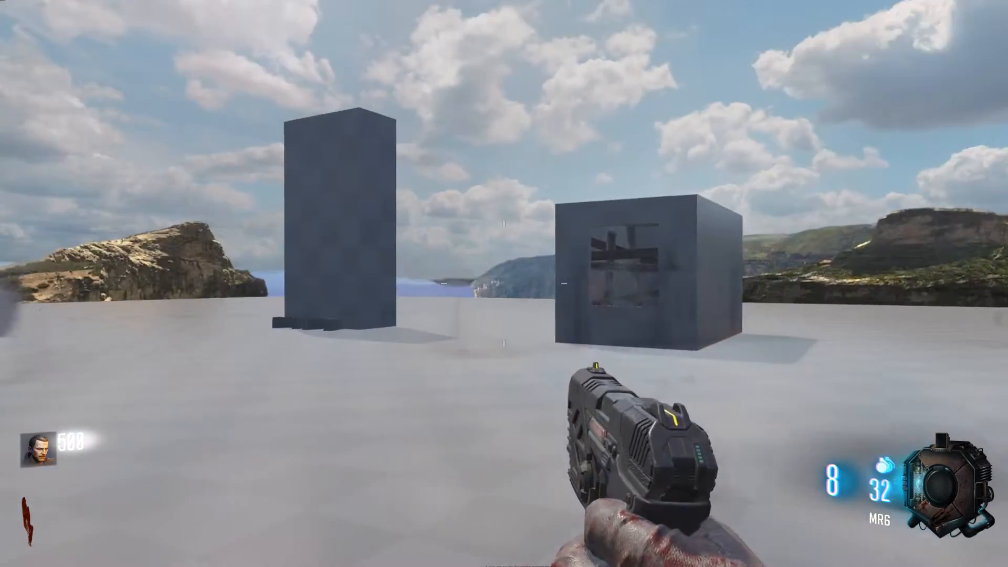
pyautogui.press('d')
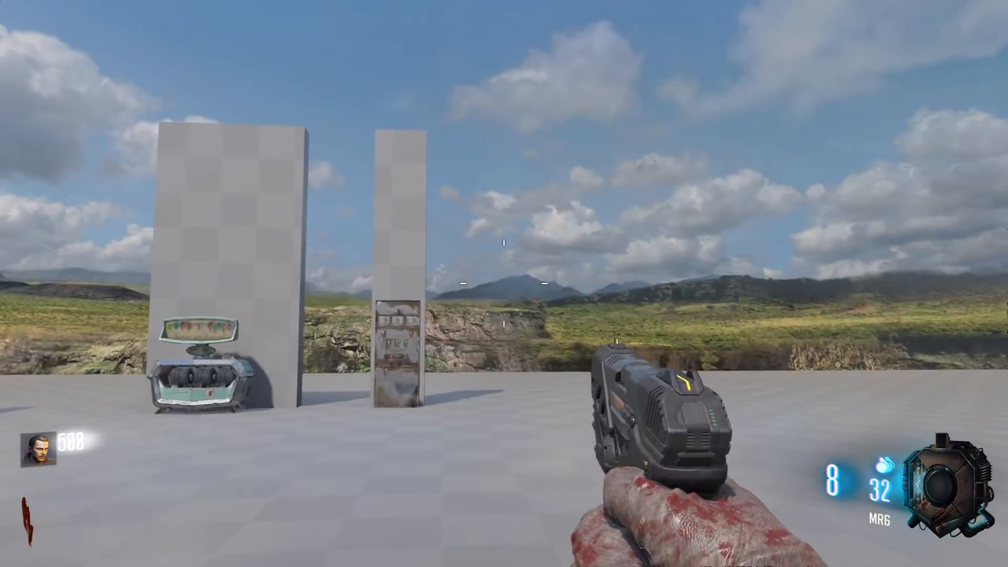
pyautogui.press('w')
pyautogui.rightClick(504, 284)
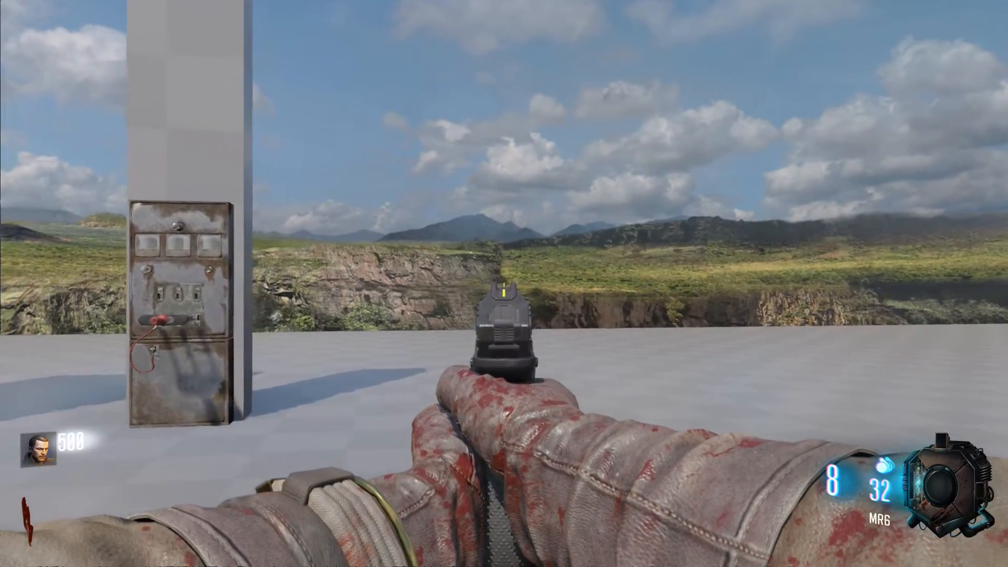
pyautogui.press('w')
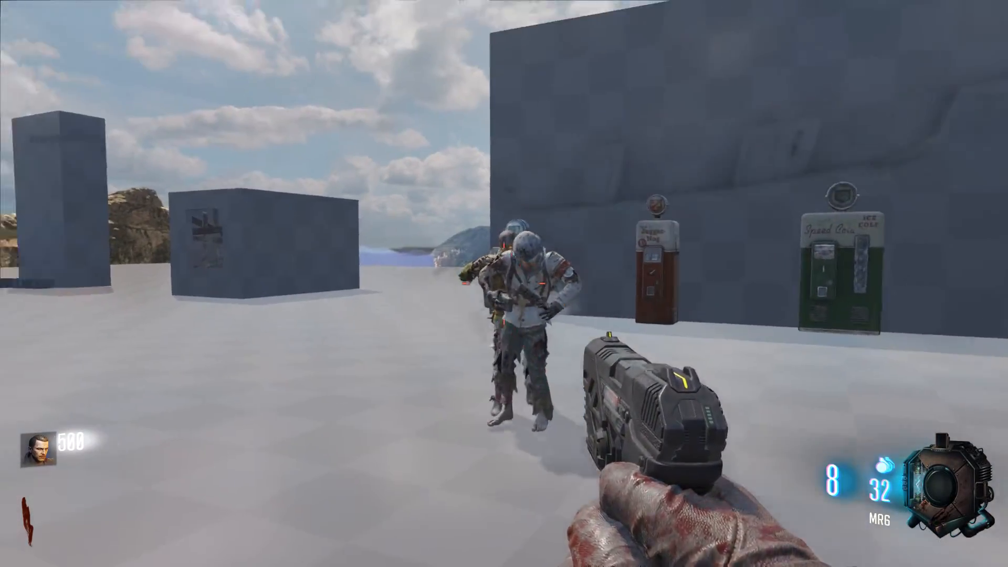
# Step: Test combat in the map by shooting the approaching zombies with the pistol and reloading it
pyautogui.rightClick(504, 284)
pyautogui.click(504, 284)
pyautogui.click(504, 283)
pyautogui.click(504, 284)
pyautogui.click(504, 283)
pyautogui.click(504, 283)
pyautogui.click(504, 284)
pyautogui.click(504, 284)
pyautogui.click(504, 283)
pyautogui.press('w')
pyautogui.press('v')
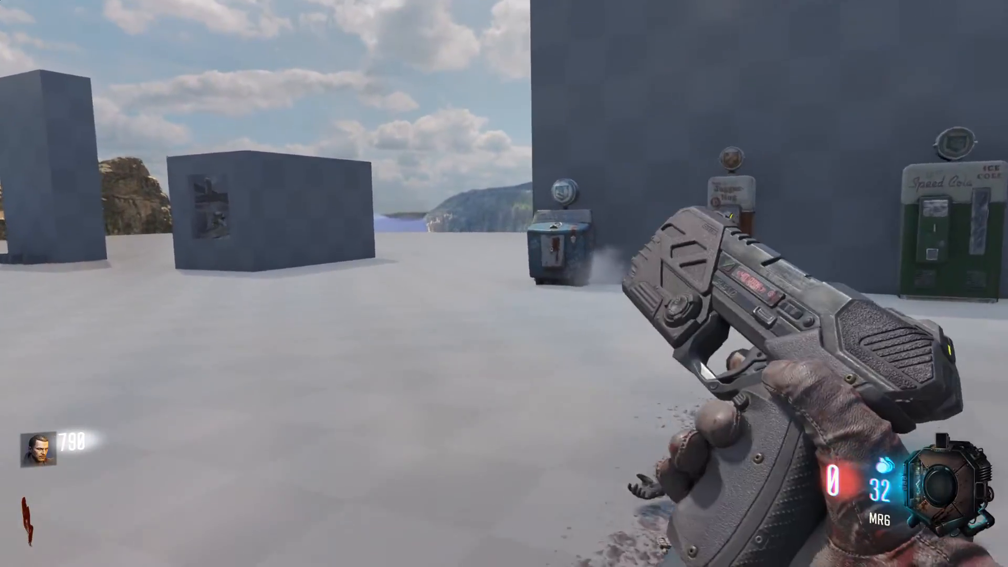
pyautogui.press('r')
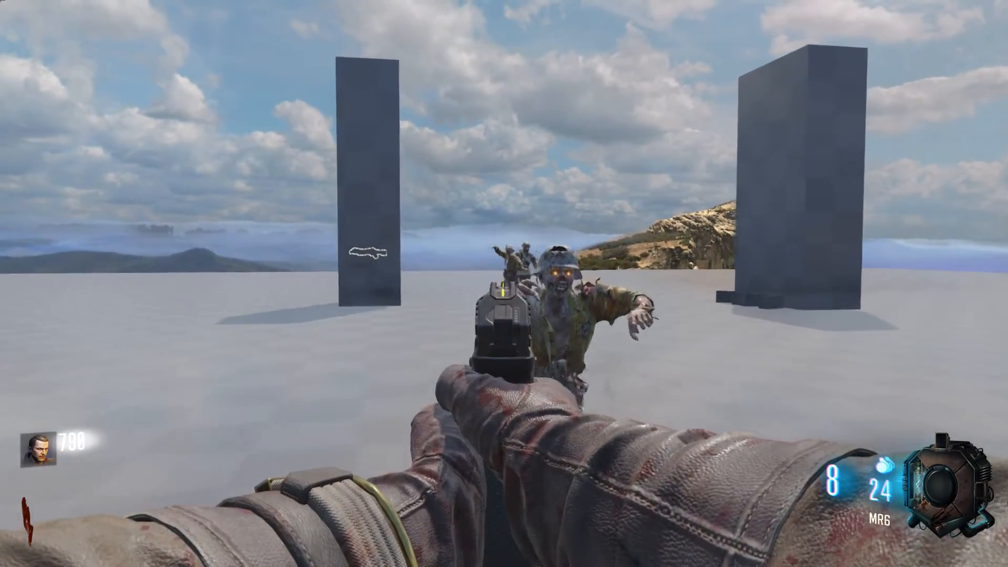
pyautogui.click(504, 284)
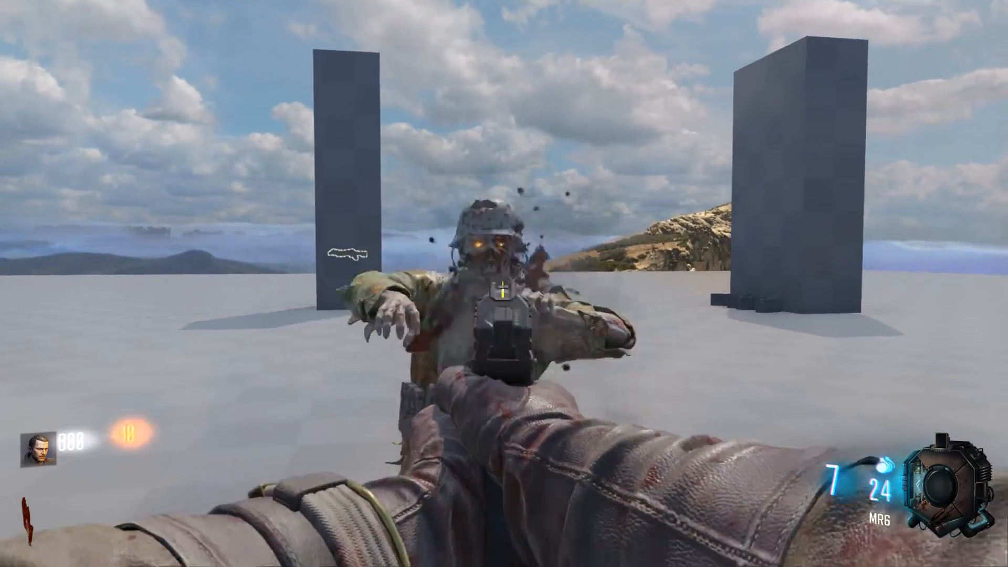
pyautogui.click(504, 284)
pyautogui.click(504, 284)
# Step: End the running zm_tutorial game and confirm leaving it
pyautogui.press('Escape')
pyautogui.press('Down')
pyautogui.press('Down')
pyautogui.press('Return')
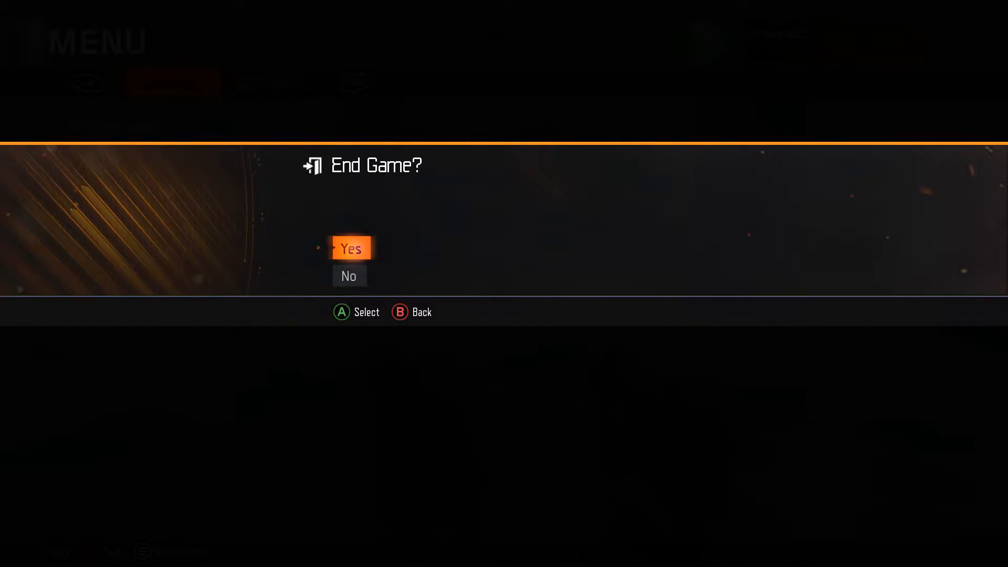
pyautogui.press('Return')
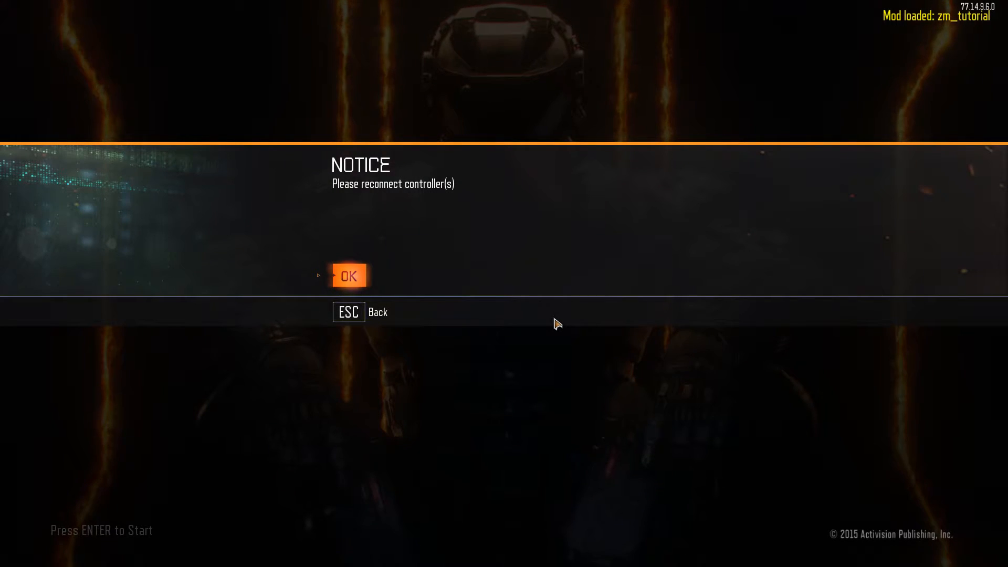
# Step: Dismiss the controller reconnection notices and continue to the game's main menu
pyautogui.click(360, 279)
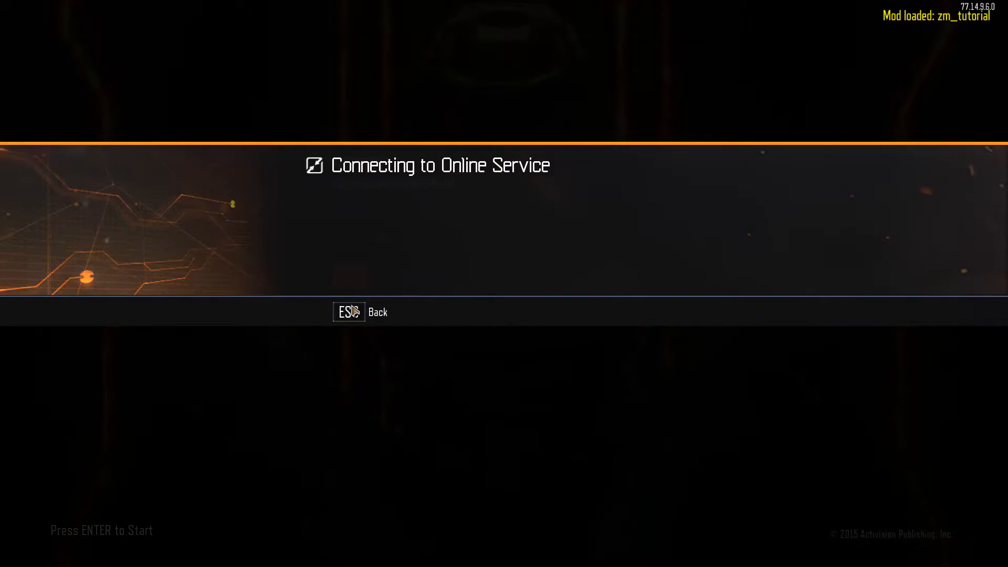
pyautogui.click(346, 276)
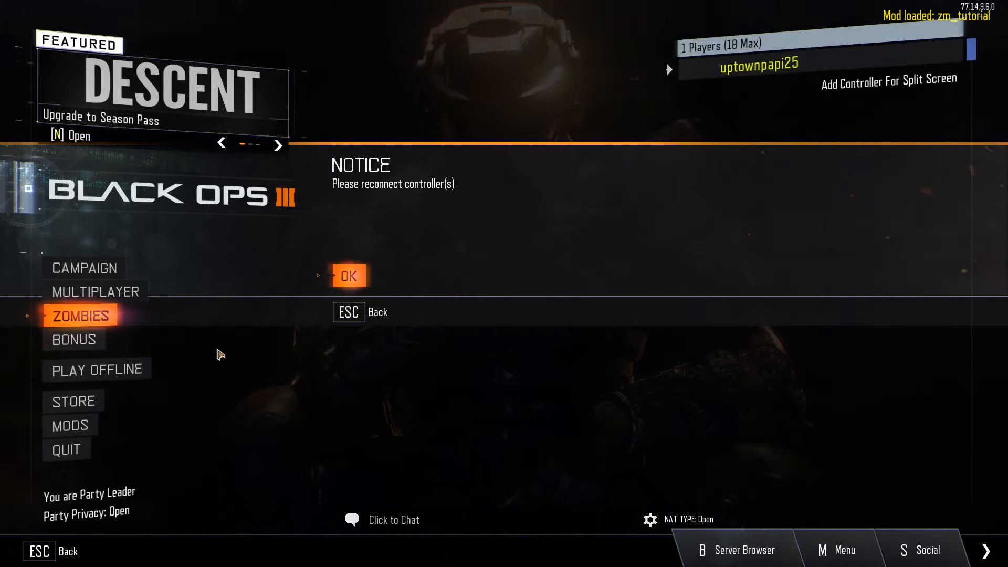
pyautogui.press('Escape')
pyautogui.click(344, 252)
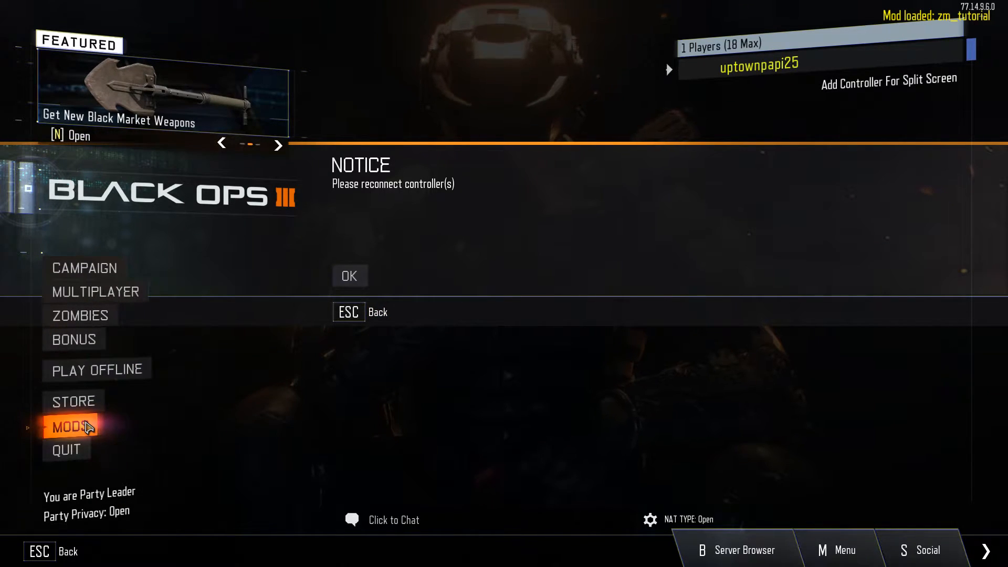
# Step: Open the map list of a private Zombies game to examine the custom maps
pyautogui.press('`')
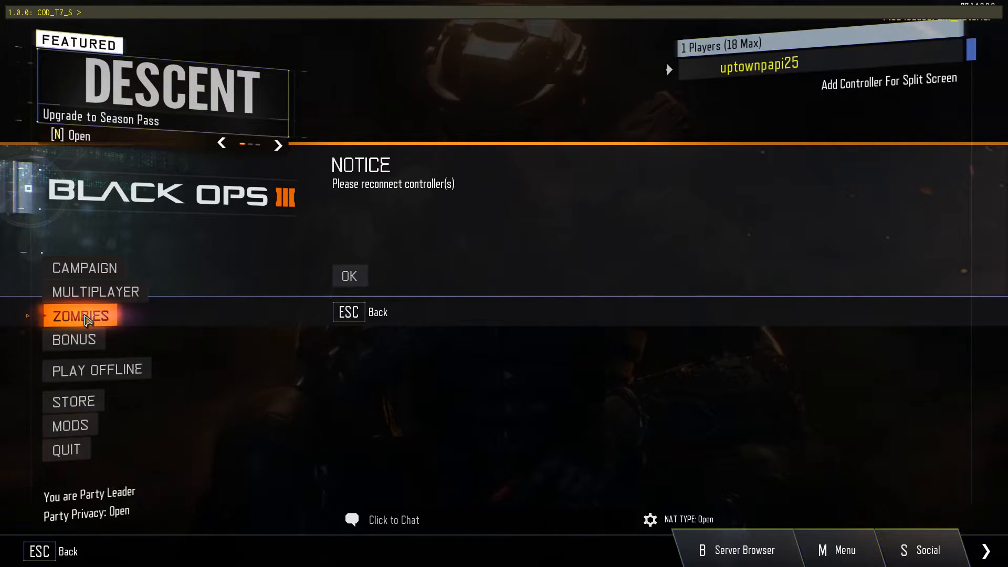
pyautogui.click(84, 317)
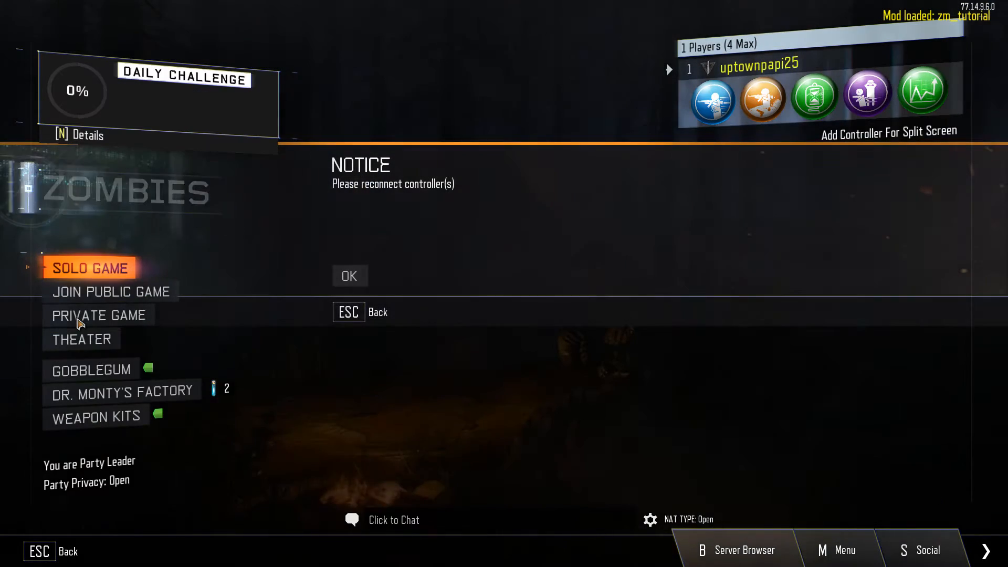
pyautogui.click(95, 317)
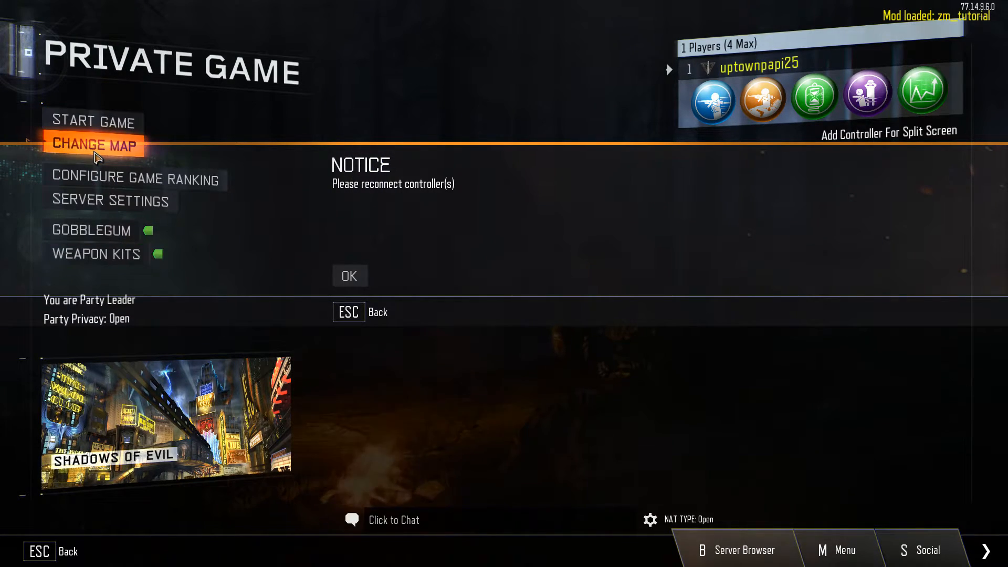
pyautogui.click(96, 156)
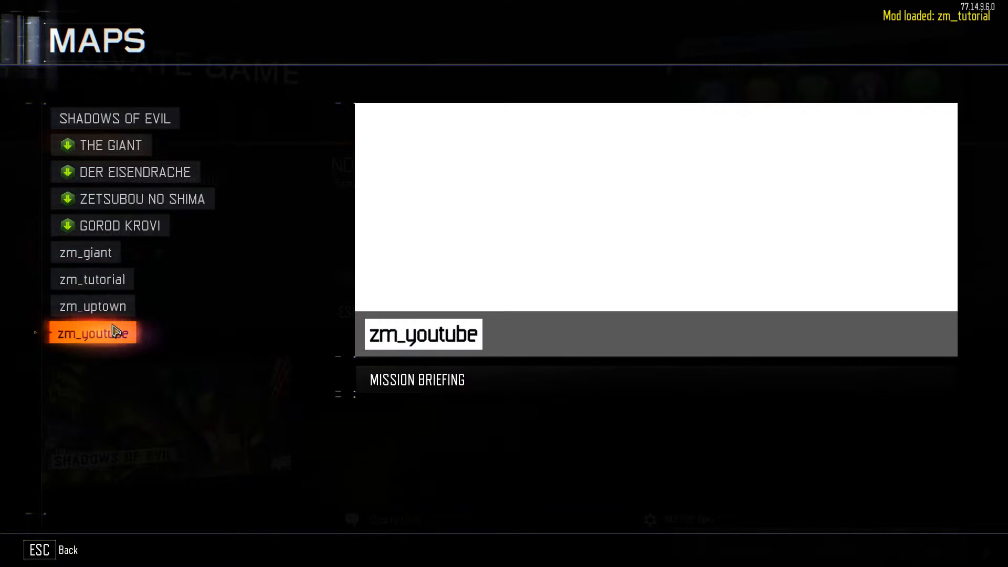
# Step: Close the map list and leave the private game lobby
pyautogui.press('Escape')
pyautogui.press('Escape')
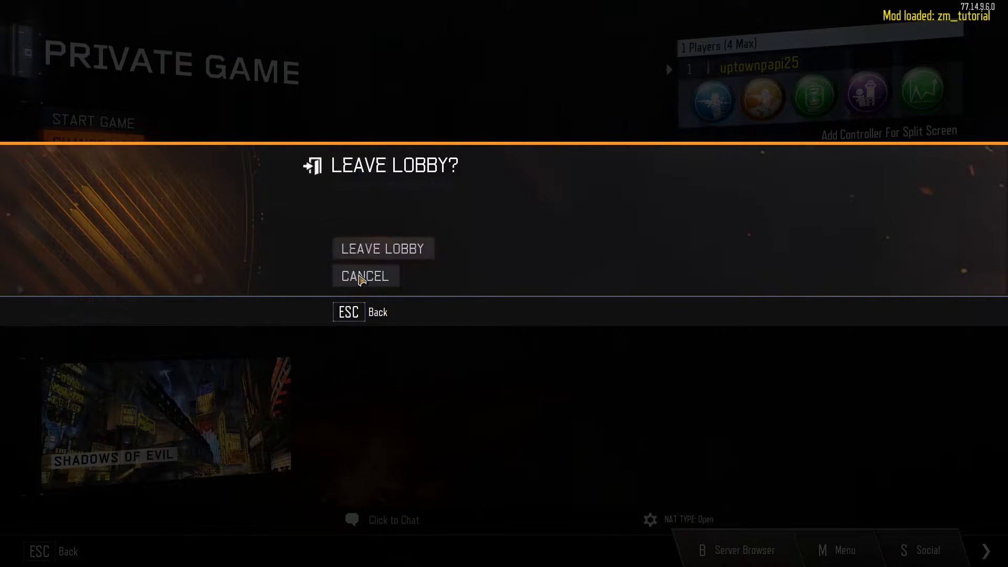
pyautogui.click(365, 251)
pyautogui.press('Escape')
# Step: Try to quit the game from its main menu and dismiss the controller reconnection notices
pyautogui.click(70, 460)
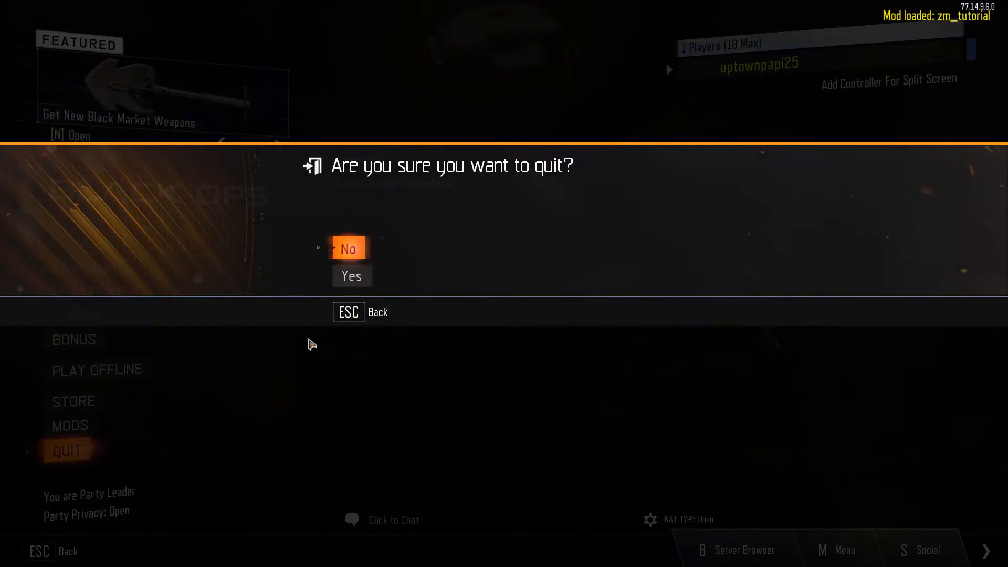
pyautogui.click(350, 275)
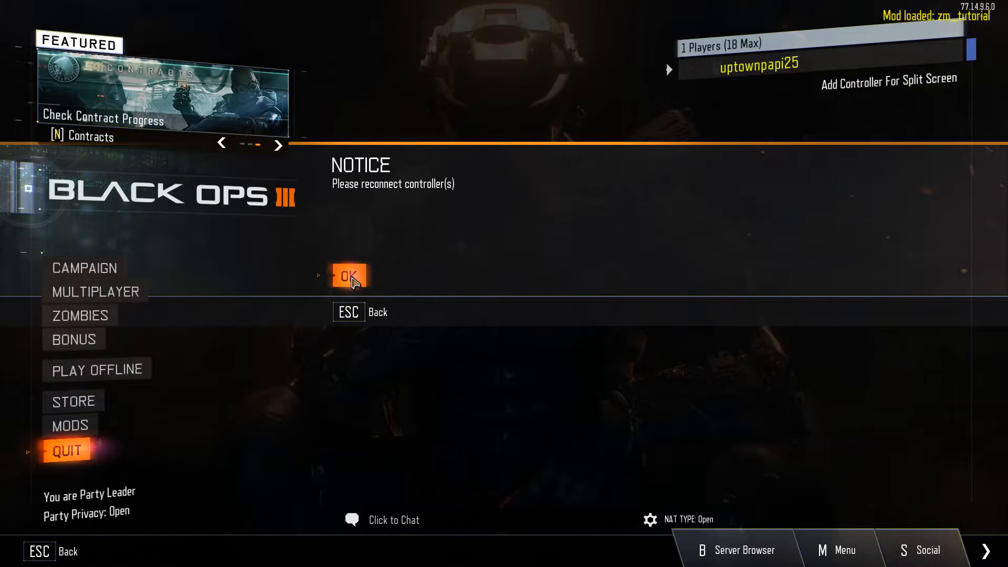
pyautogui.click(349, 276)
pyautogui.click(352, 278)
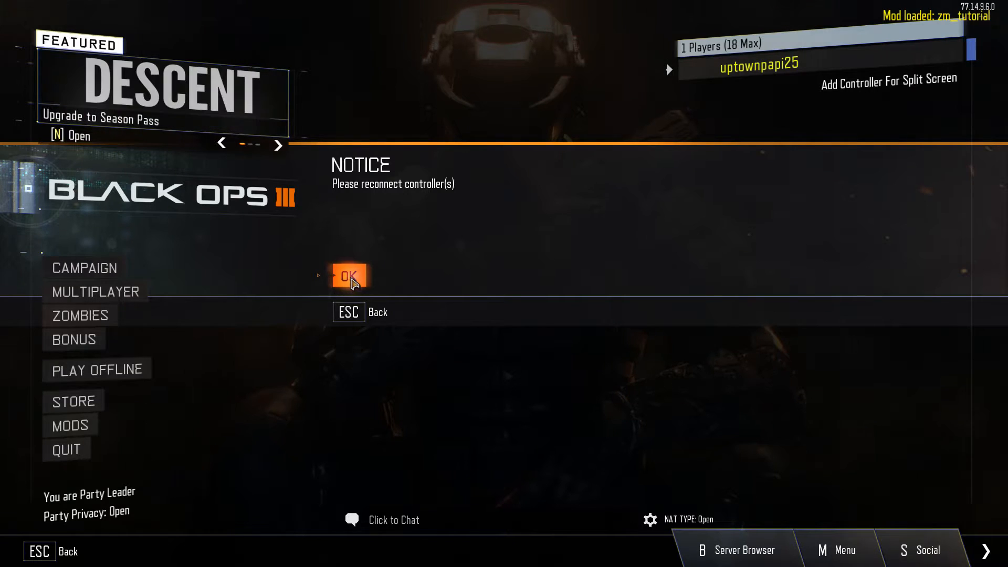
pyautogui.click(351, 278)
pyautogui.click(352, 278)
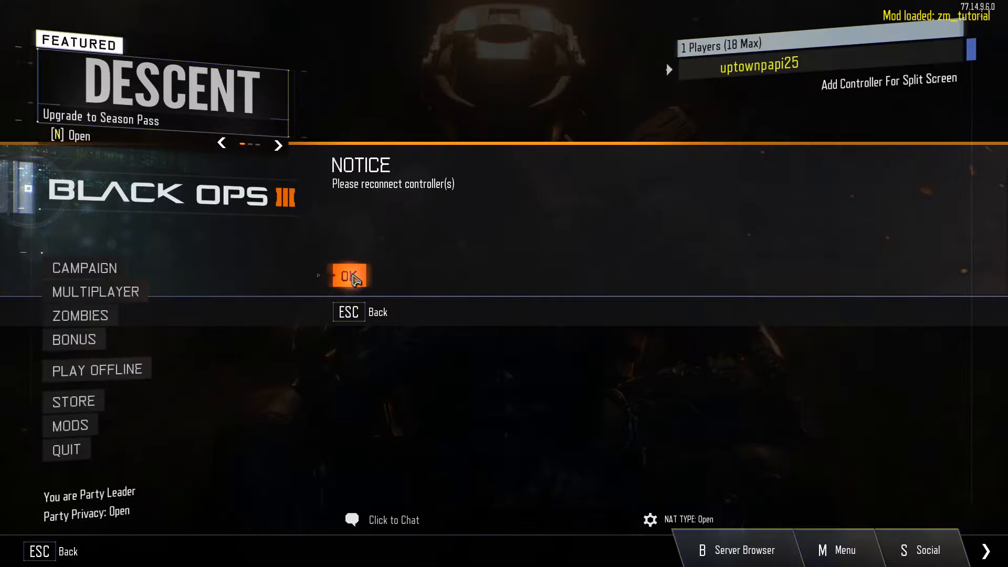
pyautogui.click(354, 279)
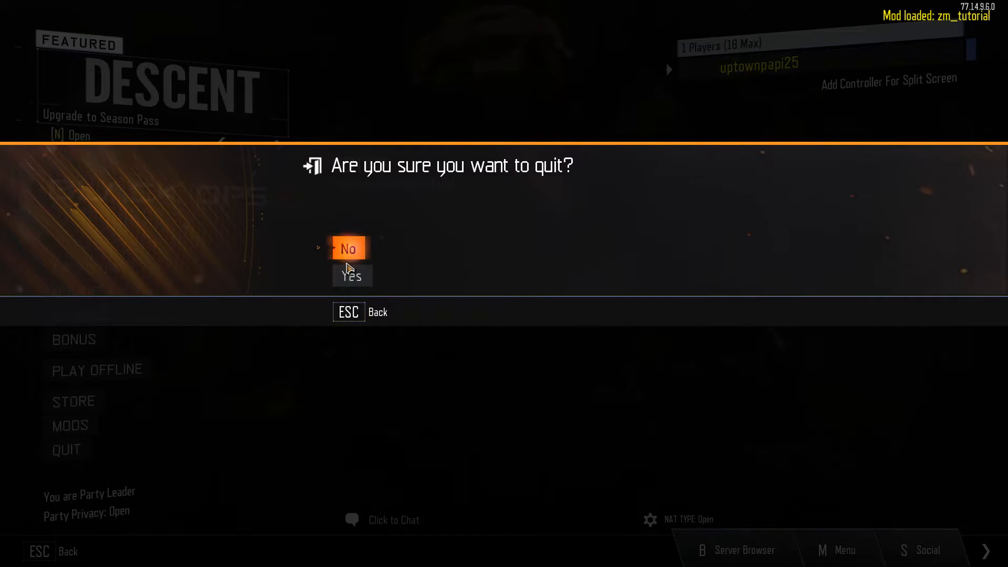
# Step: Try again to confirm quitting the game and clear the recurring reconnection notice
pyautogui.click(349, 248)
pyautogui.click(347, 274)
pyautogui.click(348, 274)
pyautogui.click(348, 275)
pyautogui.click(348, 274)
pyautogui.click(347, 274)
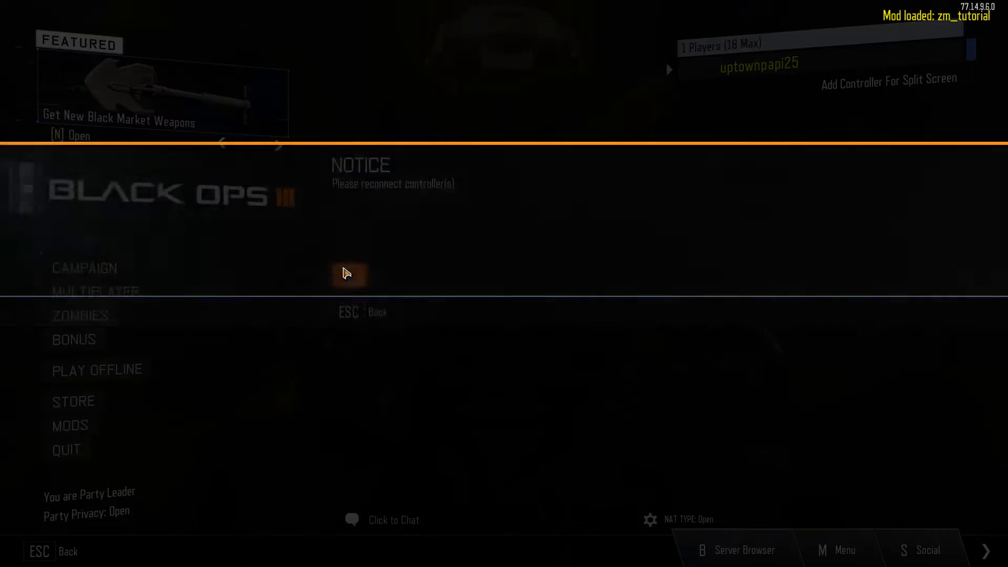
pyautogui.click(347, 274)
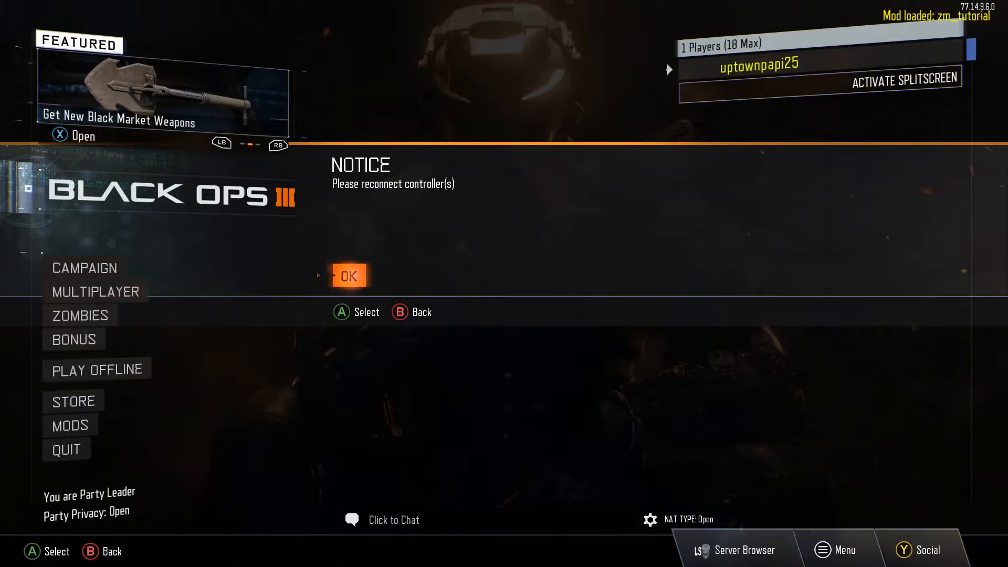
# Step: Force the BlackOps3 process to end with Task Manager, and close Task Manager
pyautogui.hotkey('ctrl', 'alt', 'Delete')
pyautogui.click(488, 282)
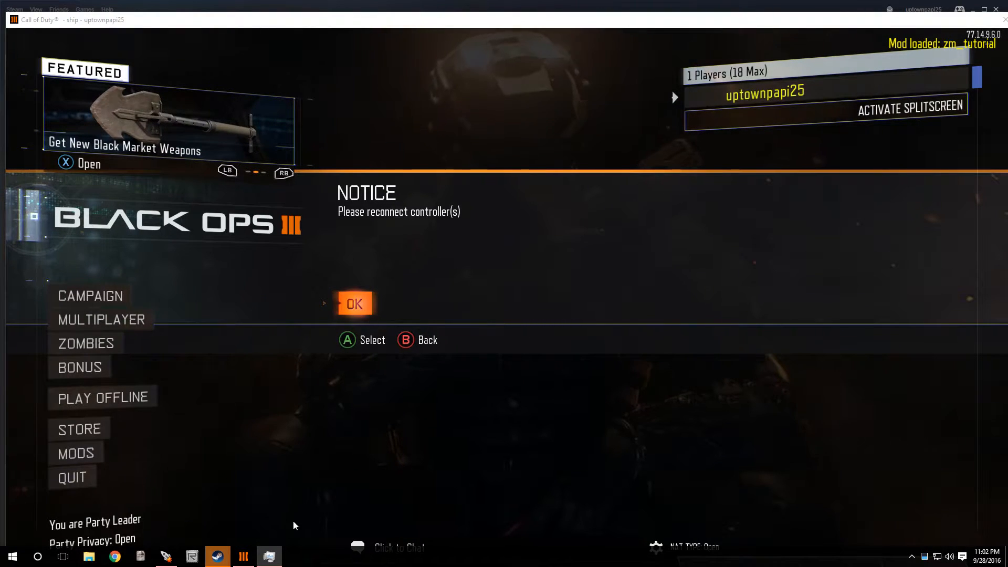
pyautogui.moveTo(275, 563)
pyautogui.moveTo(281, 529)
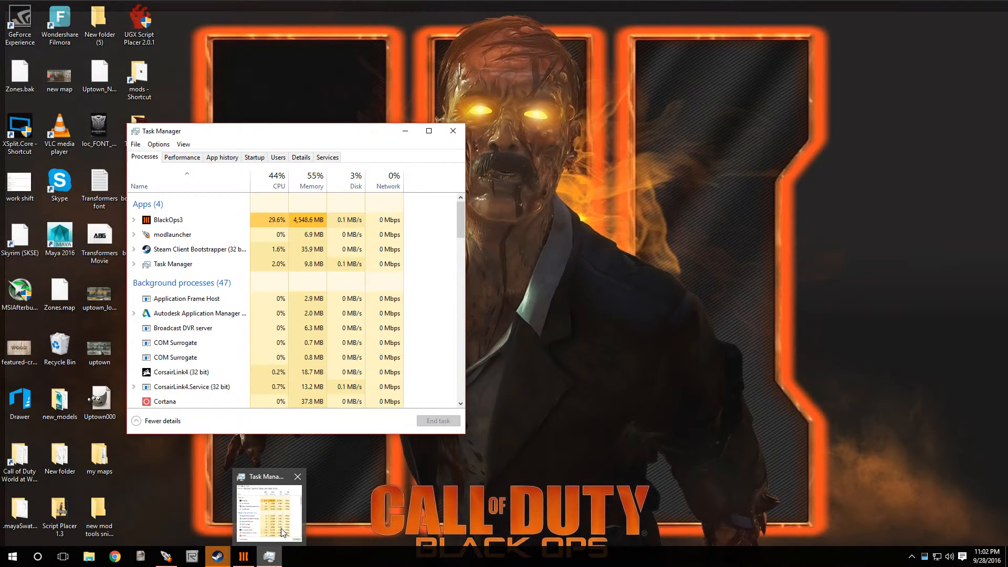
pyautogui.press('Down')
pyautogui.press('Tab')
pyautogui.press('Tab')
pyautogui.press('Return')
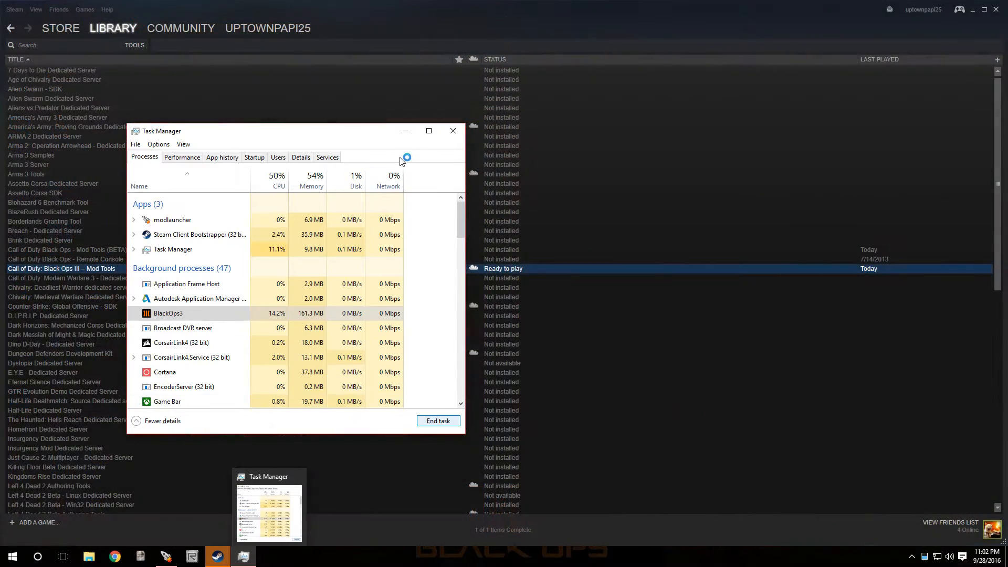
pyautogui.click(453, 132)
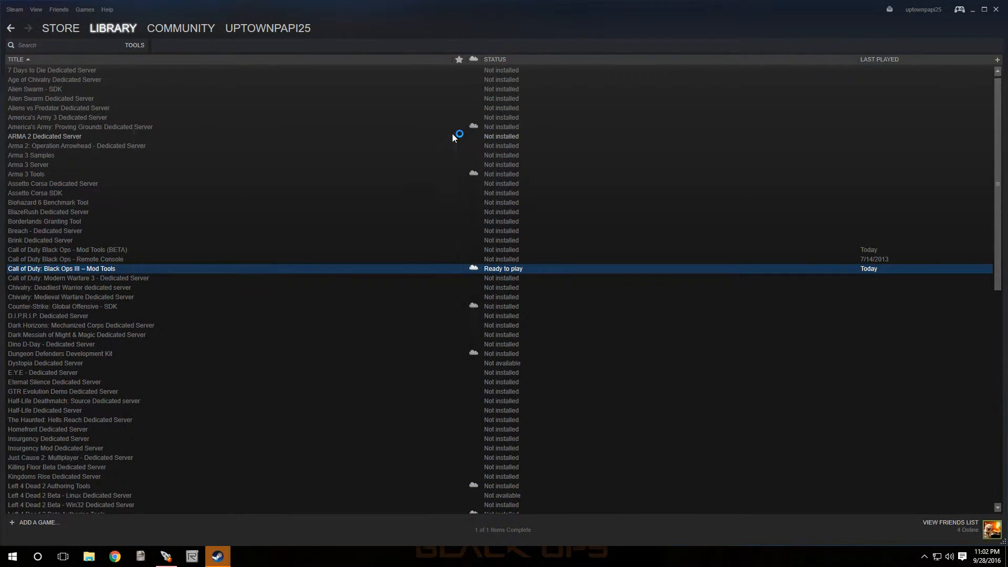
# Step: Close the Steam library, the chat window and the Black Ops III Mod Tools Launcher
pyautogui.click(996, 10)
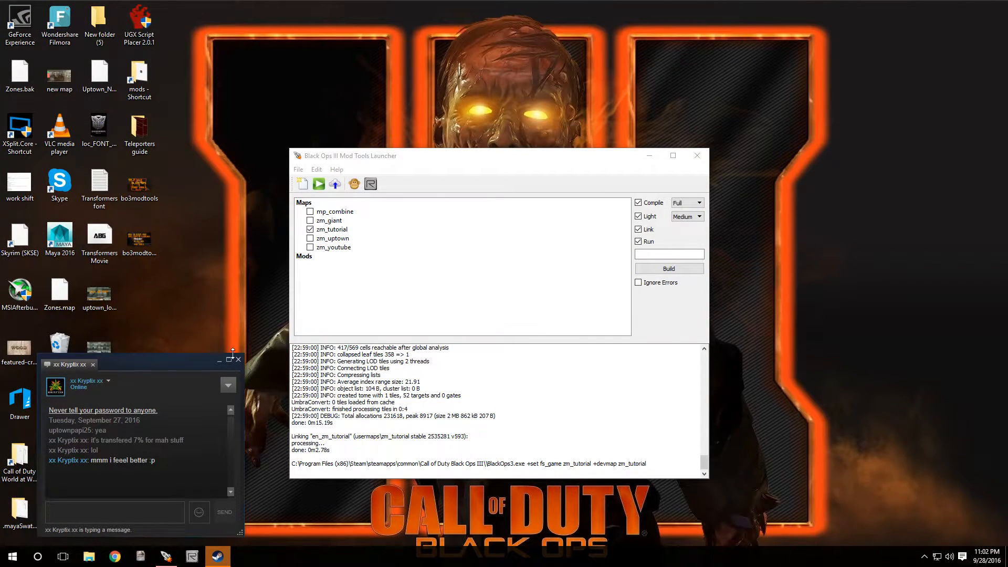
pyautogui.click(239, 361)
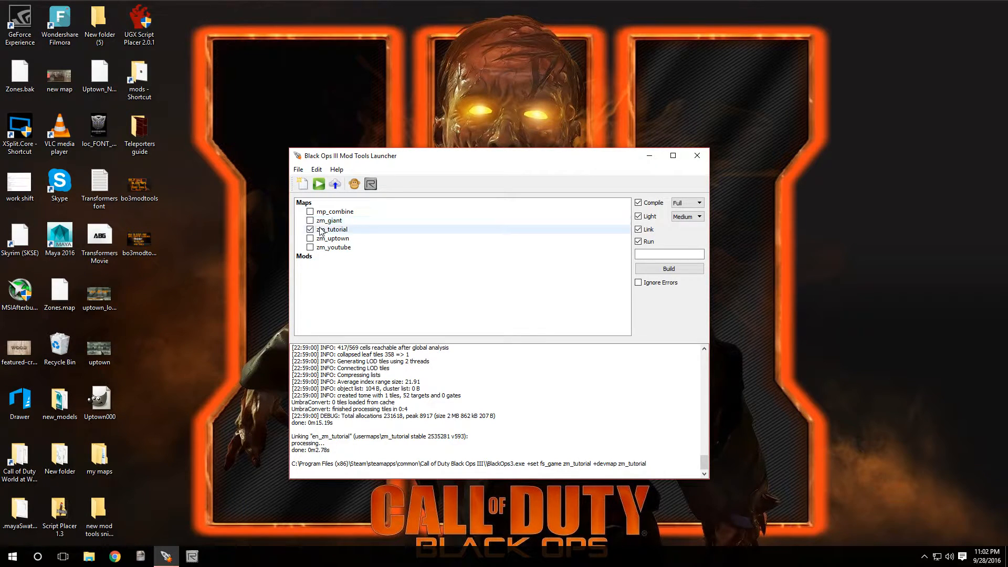
pyautogui.rightClick(351, 232)
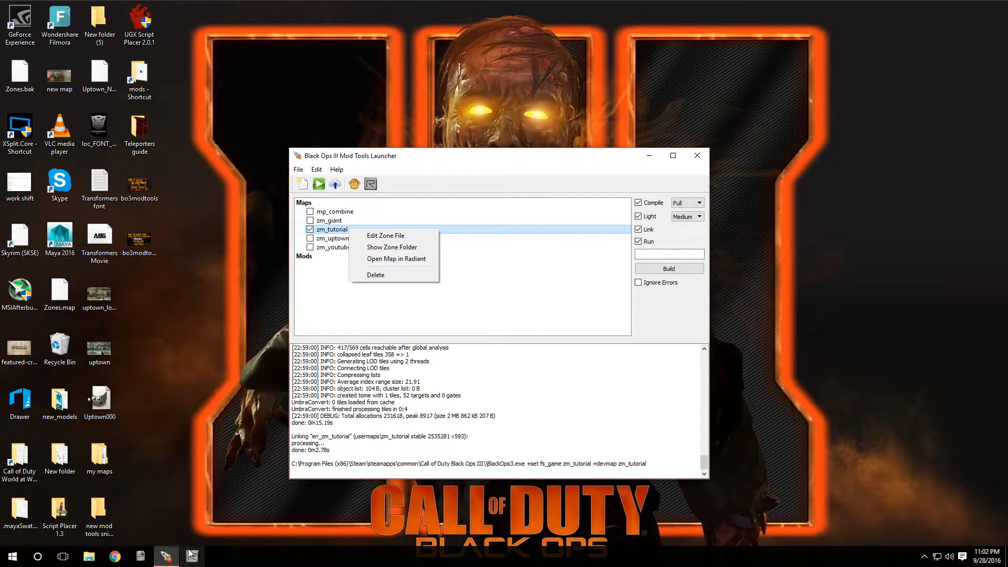
pyautogui.click(698, 158)
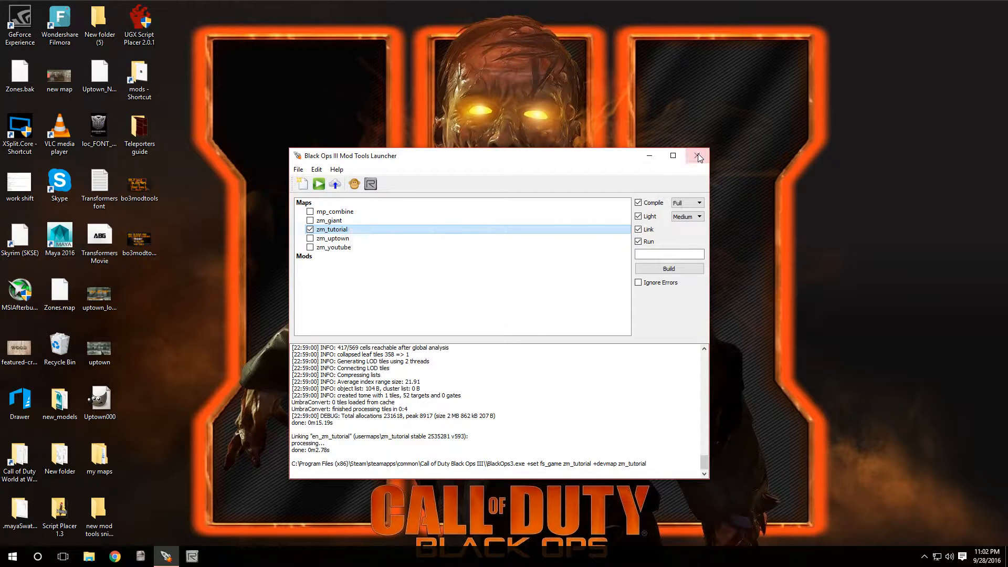
pyautogui.click(698, 157)
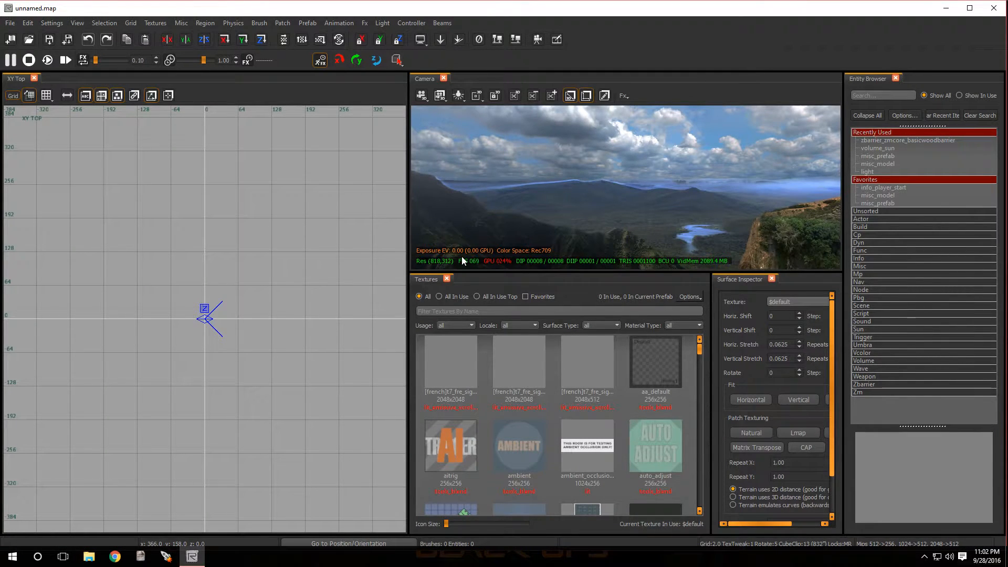
# Step: Switch to Radiant and close the Entity Browser
pyautogui.click(896, 79)
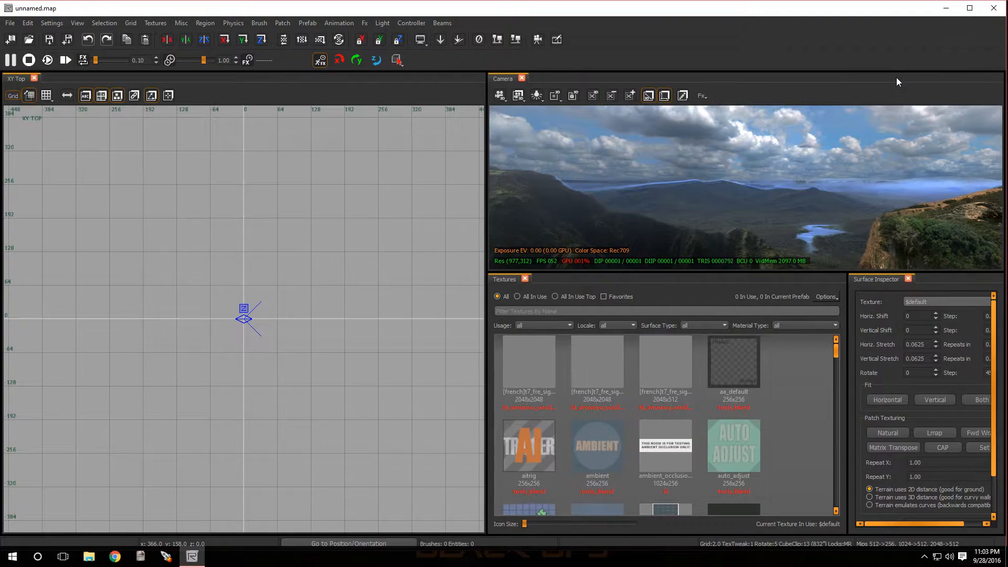
pyautogui.scroll(-4, 227, 325)
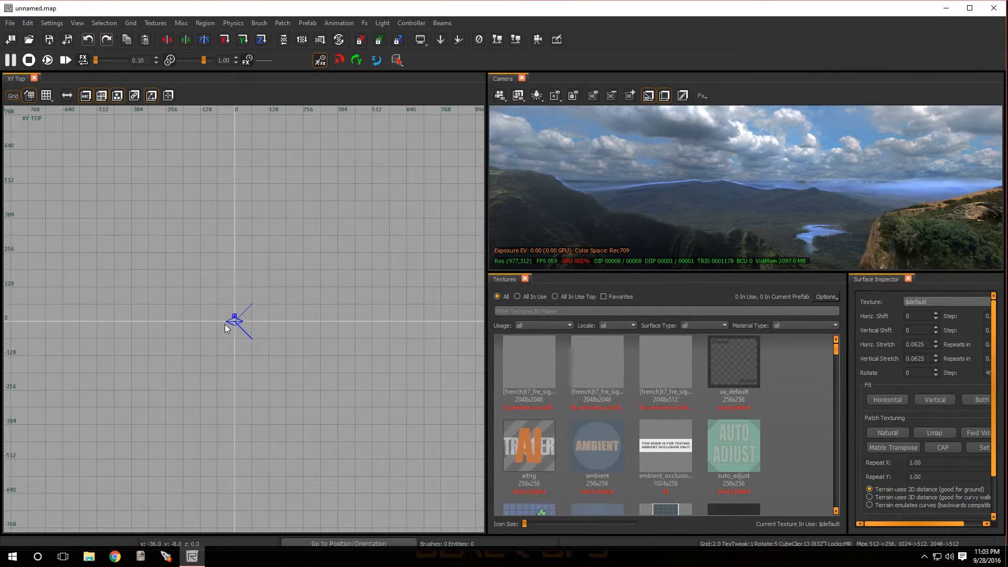
pyautogui.scroll(-2, 227, 327)
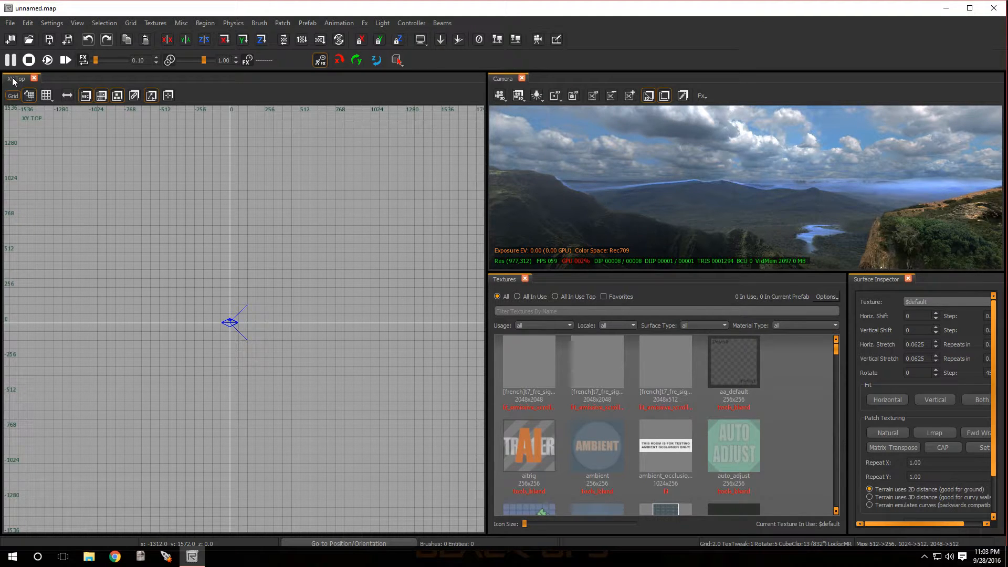
# Step: Undock the XY Top view and dock it back in place, and hide and reshow the Textures window
pyautogui.moveTo(18, 81); pyautogui.dragTo(120, 133)
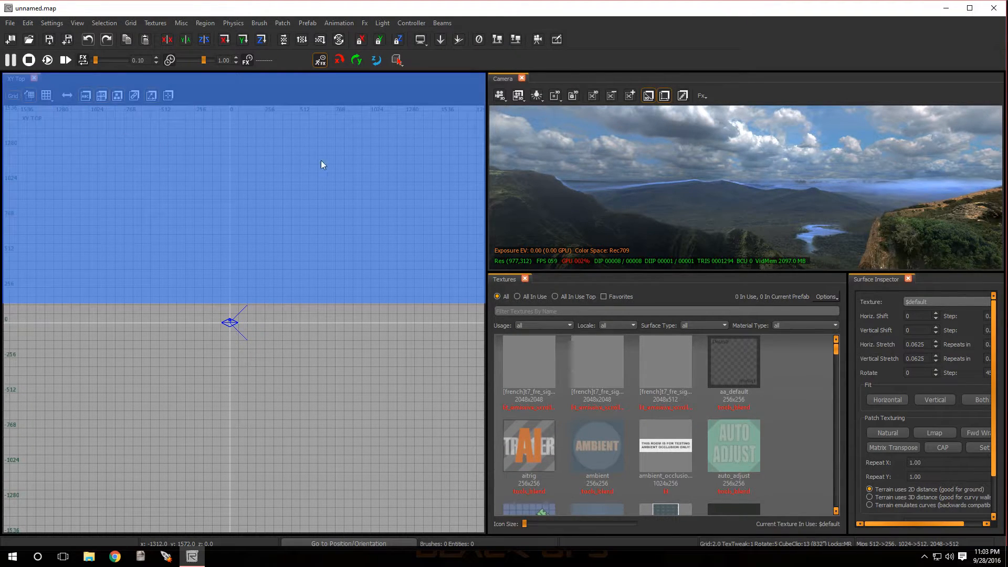
pyautogui.moveTo(360, 168); pyautogui.dragTo(529, 175)
pyautogui.moveTo(610, 169); pyautogui.dragTo(312, 200)
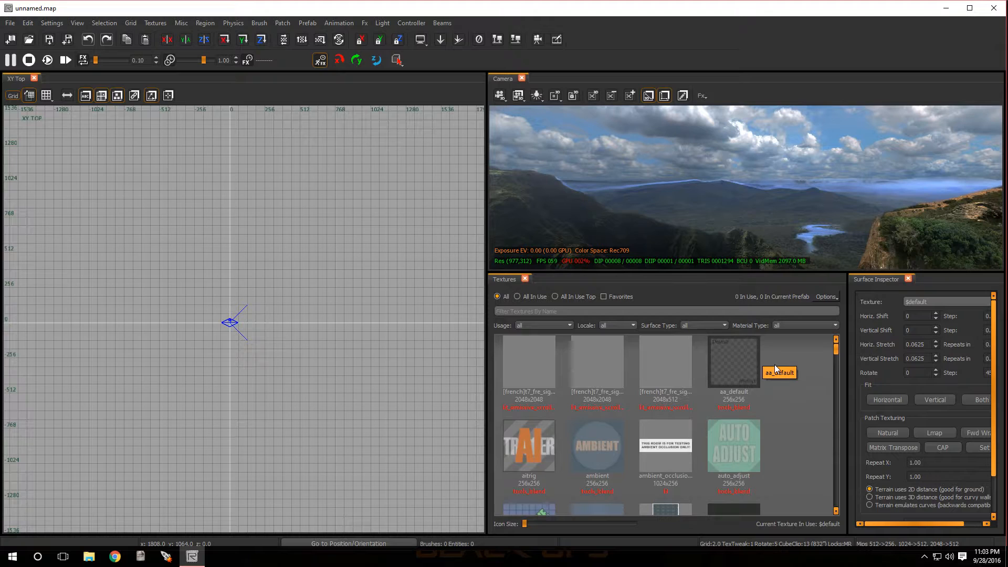
pyautogui.press('t')
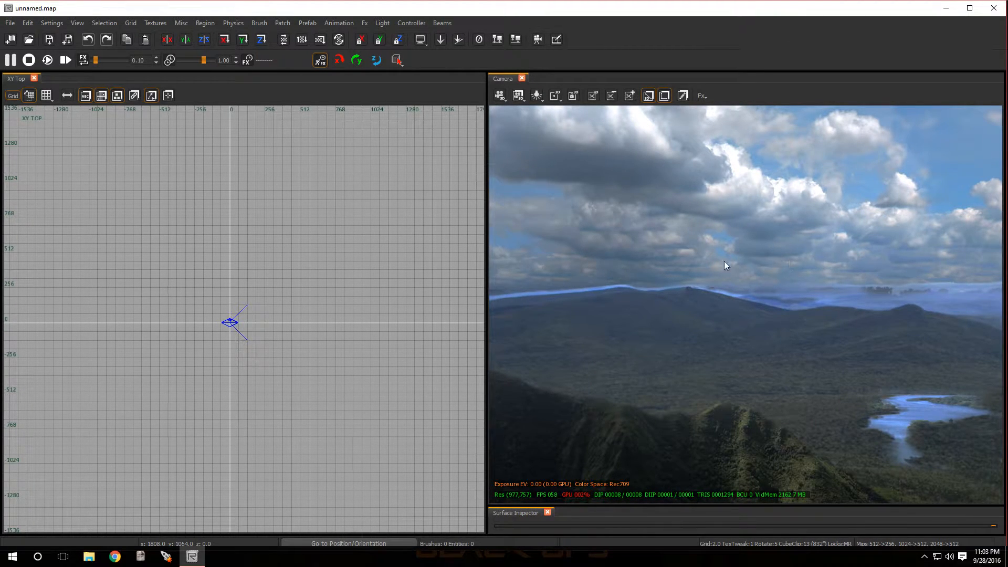
pyautogui.press('t')
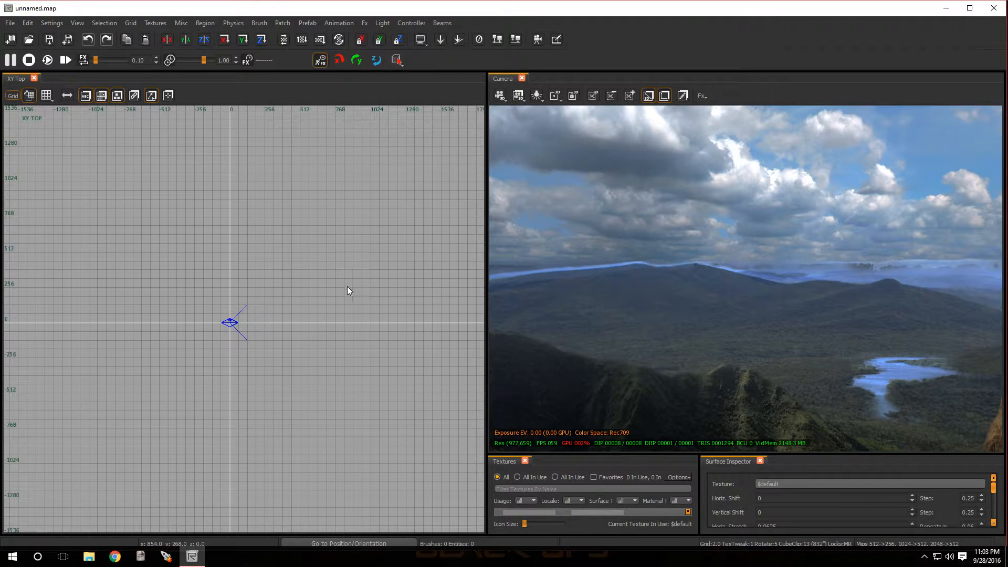
# Step: Open Radiant's preferences to examine the camera settings, including the camera movement speed, and close them
pyautogui.moveTo(348, 283)
pyautogui.mouseDown(button='right')
pyautogui.moveTo(334, 234)
pyautogui.moveTo(354, 283)
pyautogui.mouseUp(button='right')
pyautogui.moveTo(745, 315); pyautogui.dragTo(748, 345, button='right')
pyautogui.moveTo(699, 300); pyautogui.dragTo(730, 380, button='right')
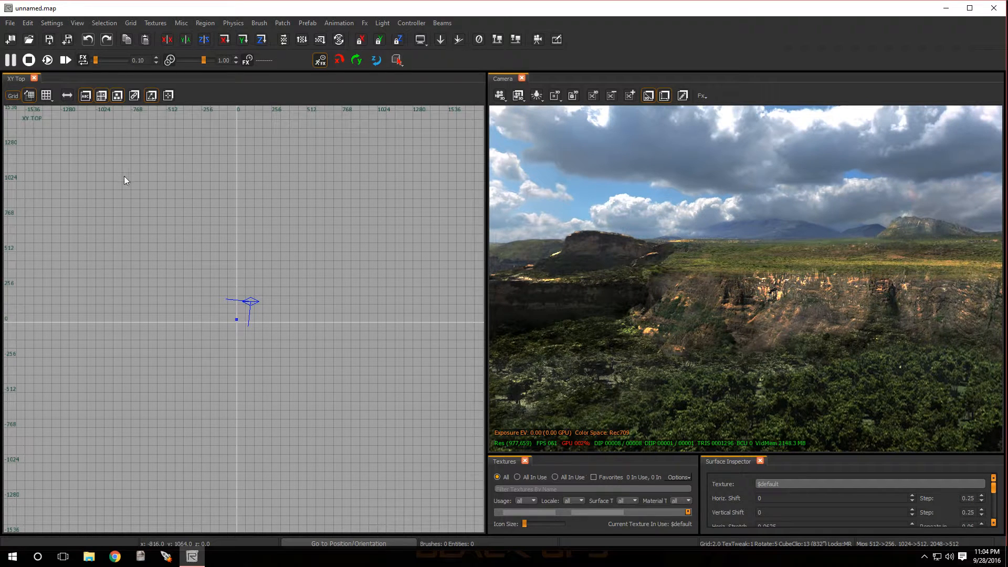
pyautogui.click(54, 22)
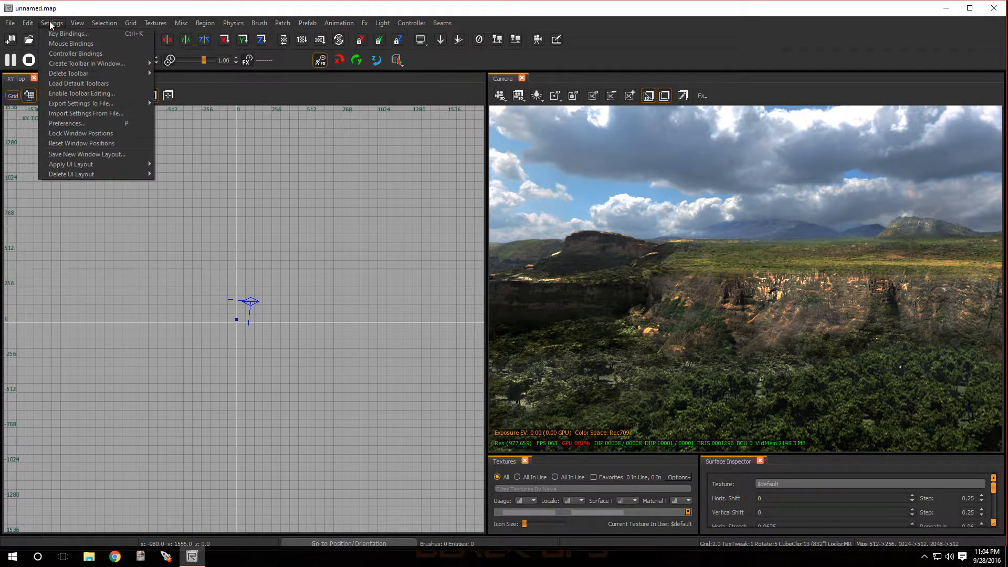
pyautogui.click(96, 122)
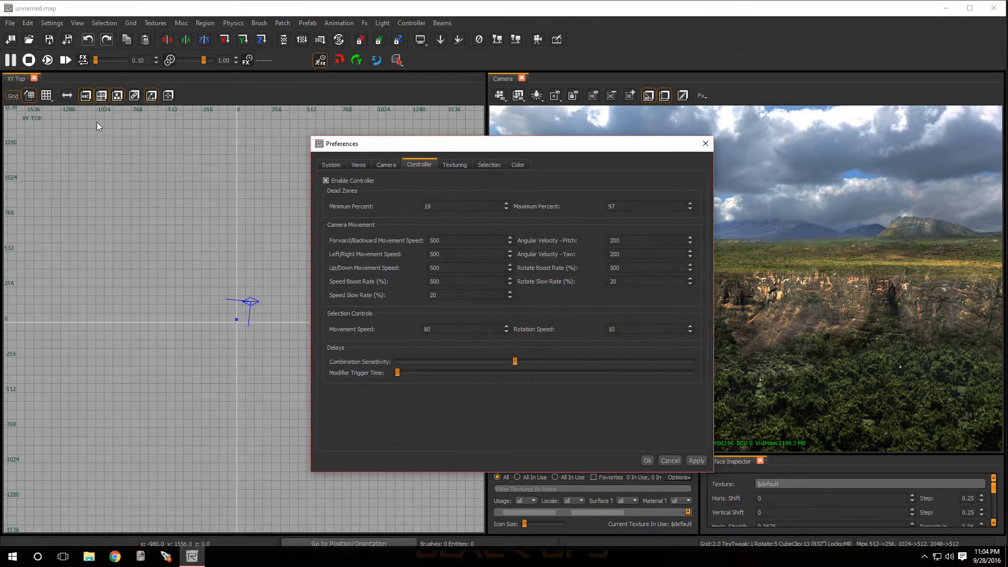
pyautogui.click(387, 165)
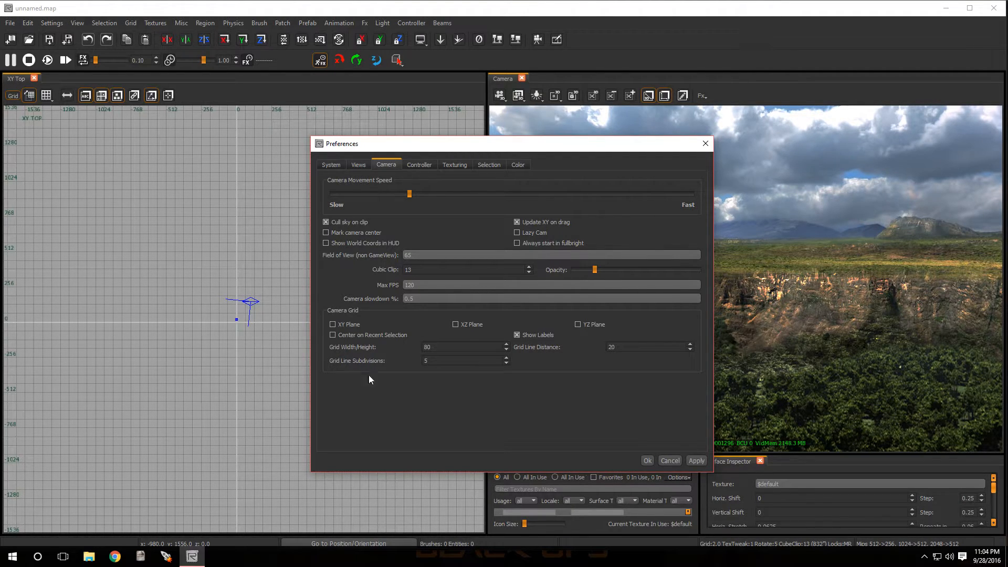
pyautogui.click(648, 460)
# Step: Fly the camera around the empty unnamed map and examine its location in the XY Top view
pyautogui.moveTo(316, 306); pyautogui.dragTo(315, 261, button='right')
pyautogui.press('w')
pyautogui.moveTo(591, 344); pyautogui.dragTo(882, 305, button='right')
pyautogui.moveTo(745, 279); pyautogui.dragTo(898, 273, button='right')
pyautogui.moveTo(506, 341); pyautogui.dragTo(610, 345, button='right')
pyautogui.scroll(-5, 316, 326)
pyautogui.scroll(2, 316, 325)
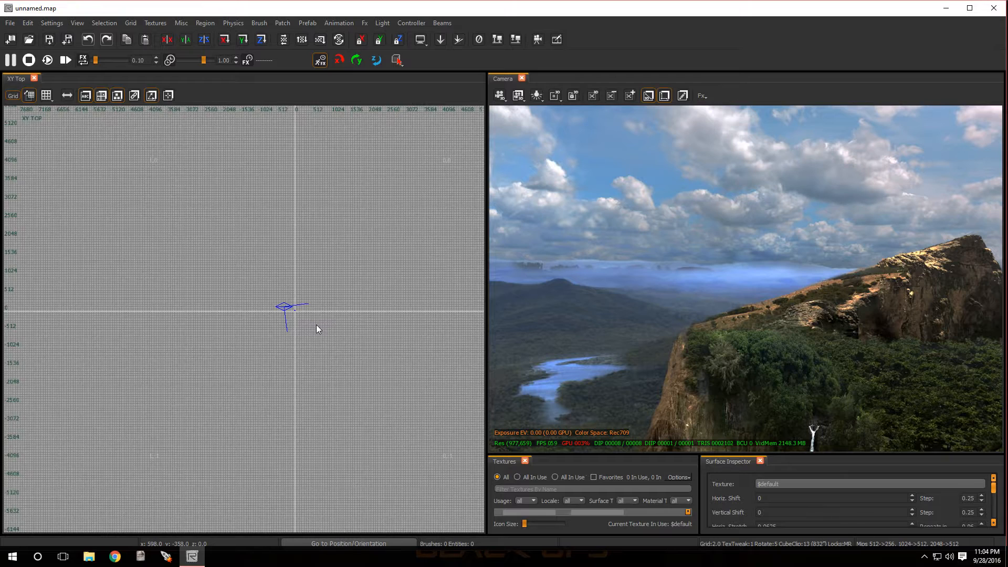
# Step: Open zm_tutorial.map from the zm folder of map_source
pyautogui.click(7, 22)
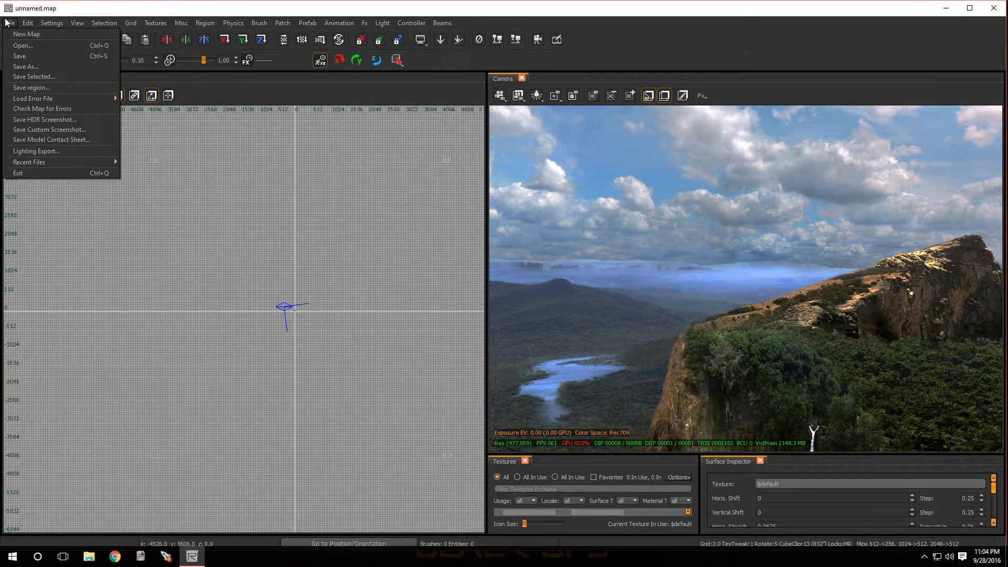
pyautogui.click(21, 46)
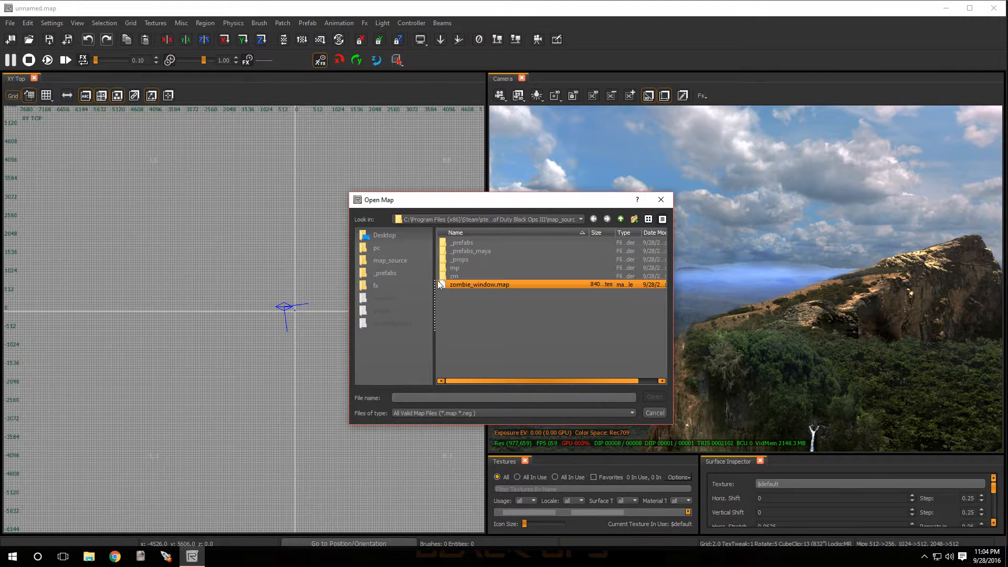
pyautogui.doubleClick(453, 275)
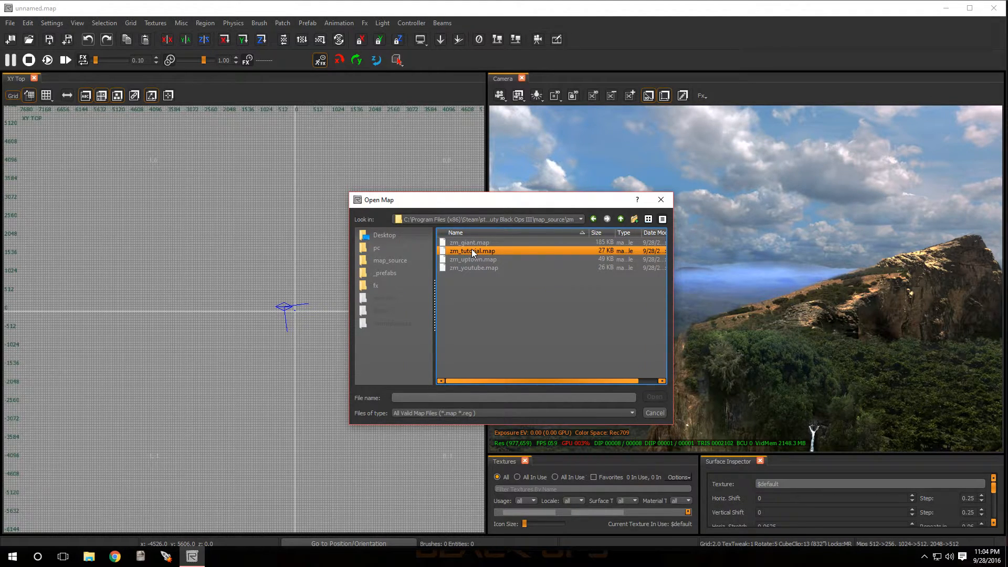
pyautogui.doubleClick(472, 249)
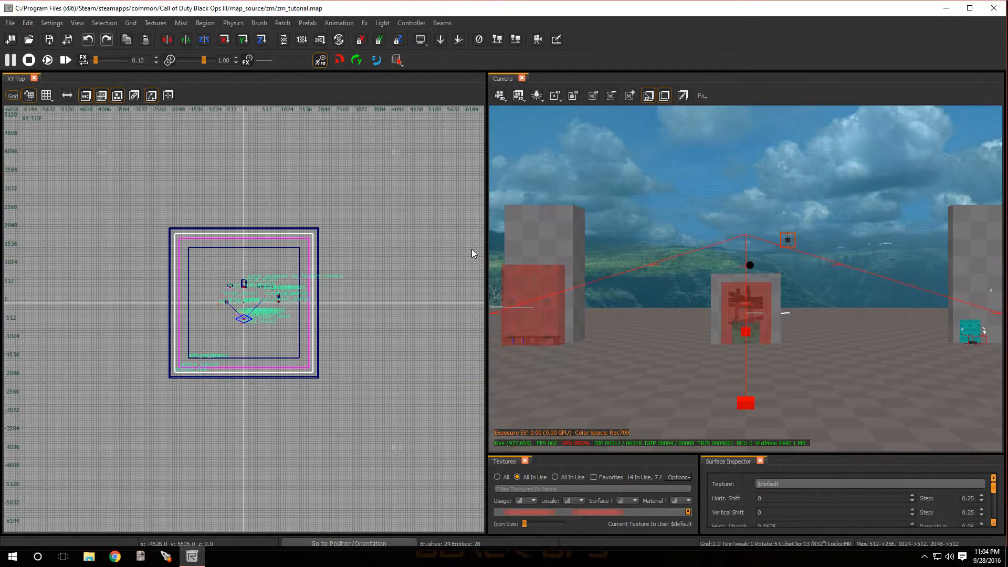
# Step: Fly the camera through zm_tutorial to examine its walls, barricaded windows and machines
pyautogui.moveTo(648, 337); pyautogui.dragTo(546, 330, button='right')
pyautogui.moveTo(663, 354); pyautogui.dragTo(787, 354, button='right')
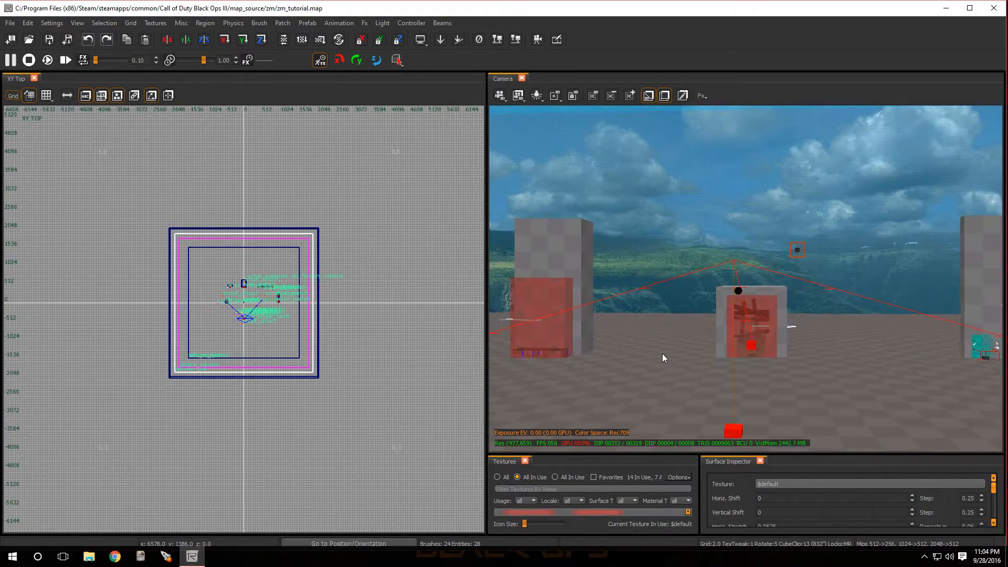
pyautogui.moveTo(662, 353)
pyautogui.mouseDown(button='right')
pyautogui.moveTo(777, 354)
pyautogui.moveTo(662, 347)
pyautogui.mouseUp(button='right')
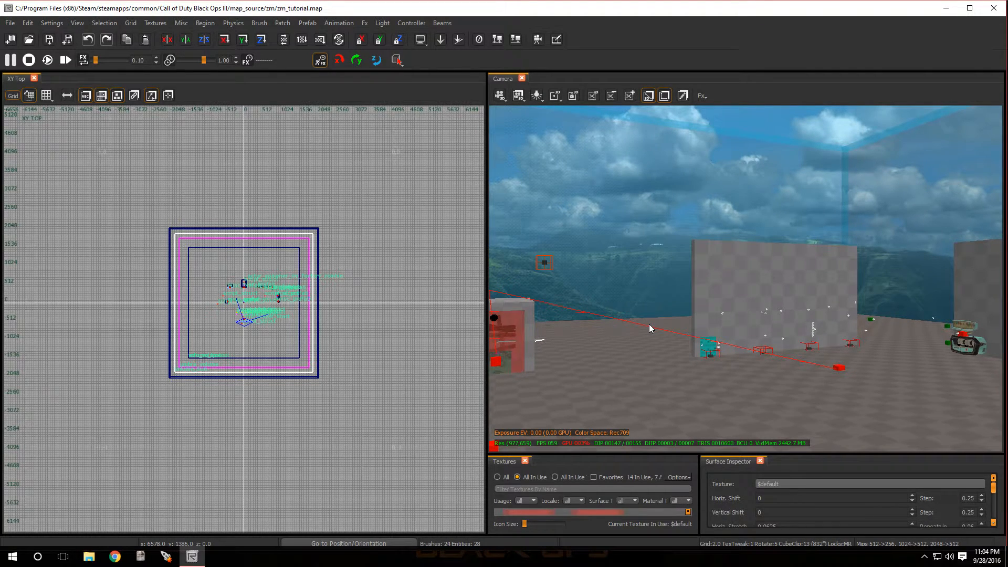
pyautogui.moveTo(647, 314); pyautogui.dragTo(678, 314, button='right')
pyautogui.press('w')
pyautogui.press('w')
pyautogui.press('w')
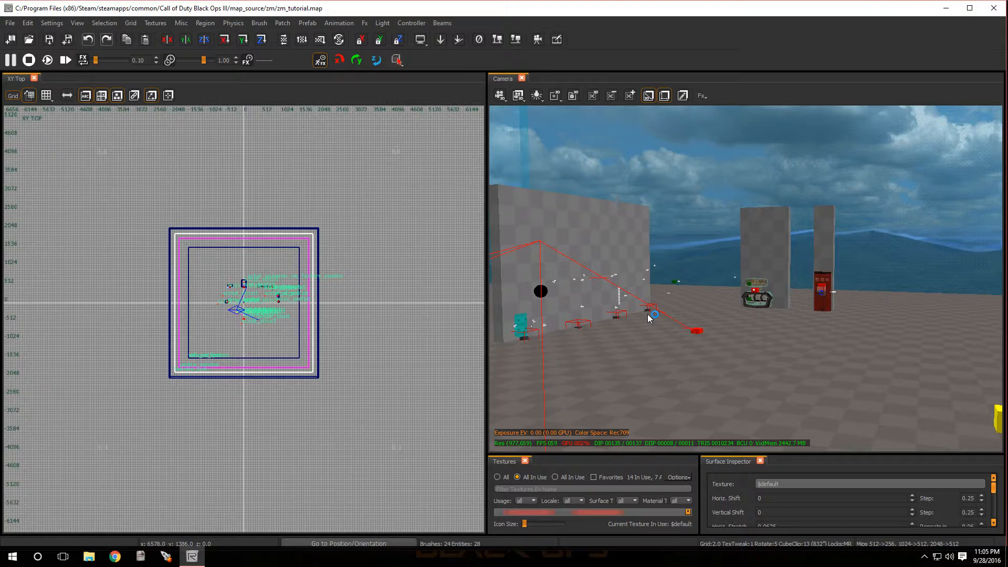
# Step: Look around the map with the camera and examine how the XY Top grid scales, including the empty area beyond the map near x 8192
pyautogui.press('super+g')
pyautogui.moveTo(697, 331); pyautogui.dragTo(541, 330, button='right')
pyautogui.moveTo(621, 320); pyautogui.dragTo(540, 319, button='right')
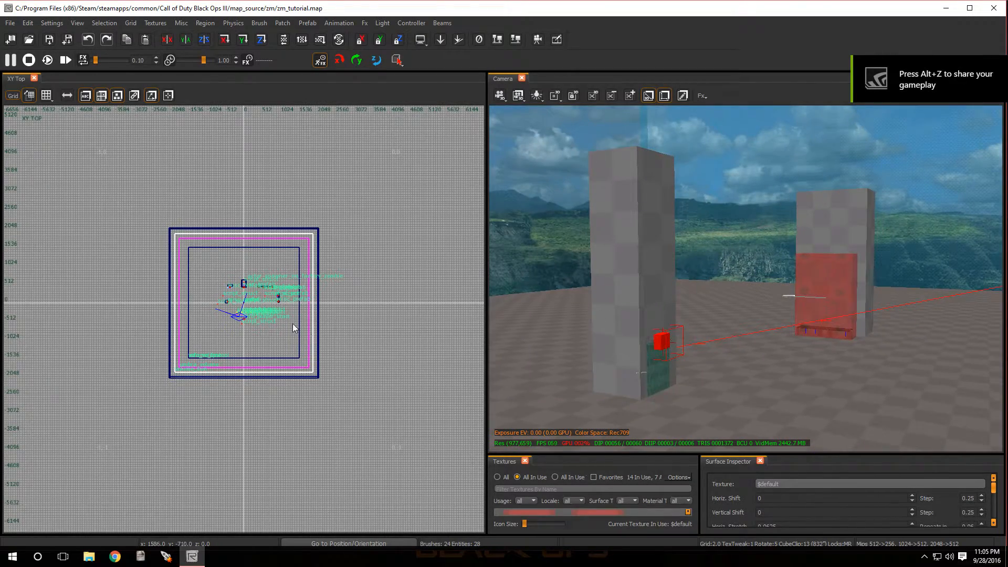
pyautogui.scroll(-5, 270, 286)
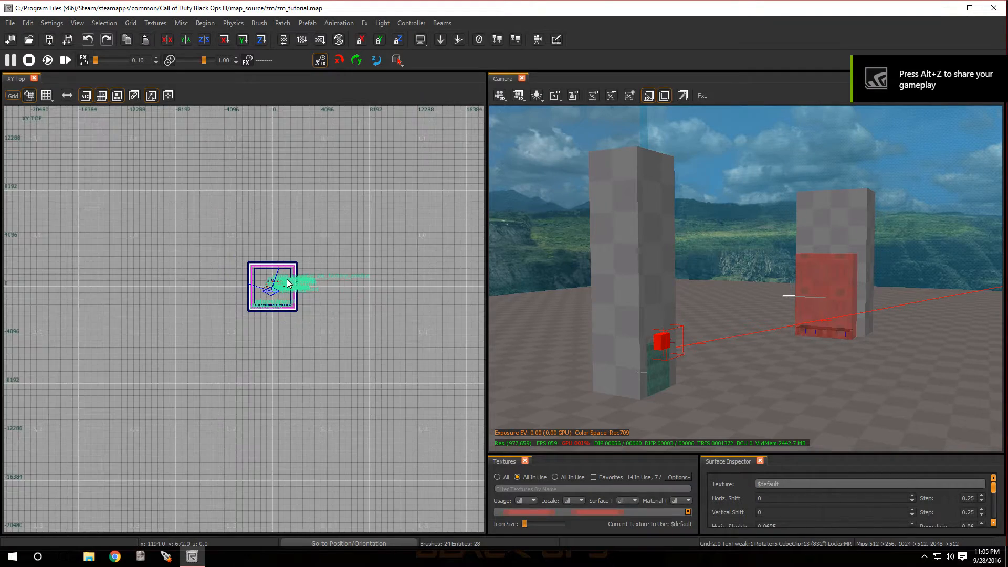
pyautogui.scroll(2, 370, 287)
pyautogui.scroll(3, 373, 291)
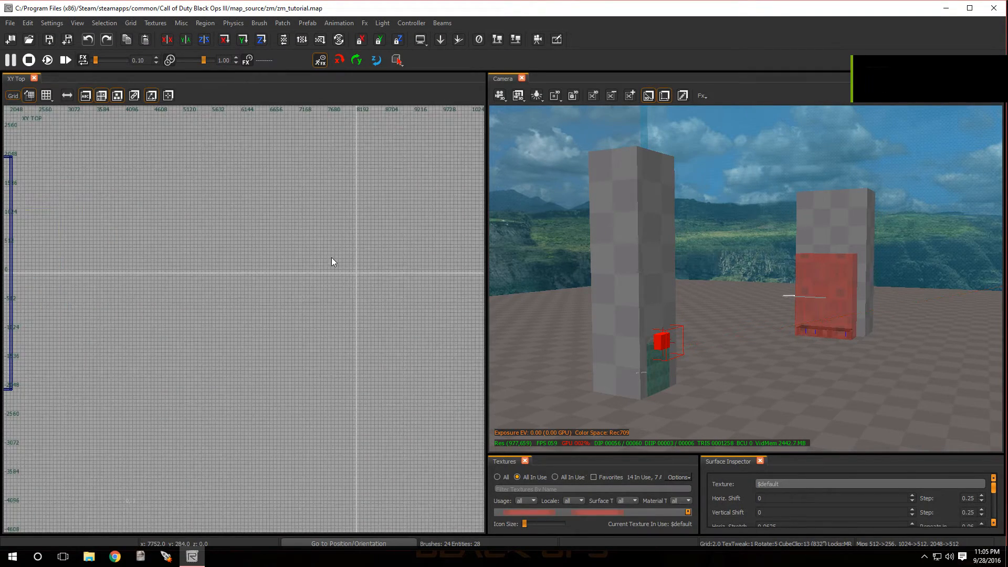
pyautogui.scroll(-4, 382, 283)
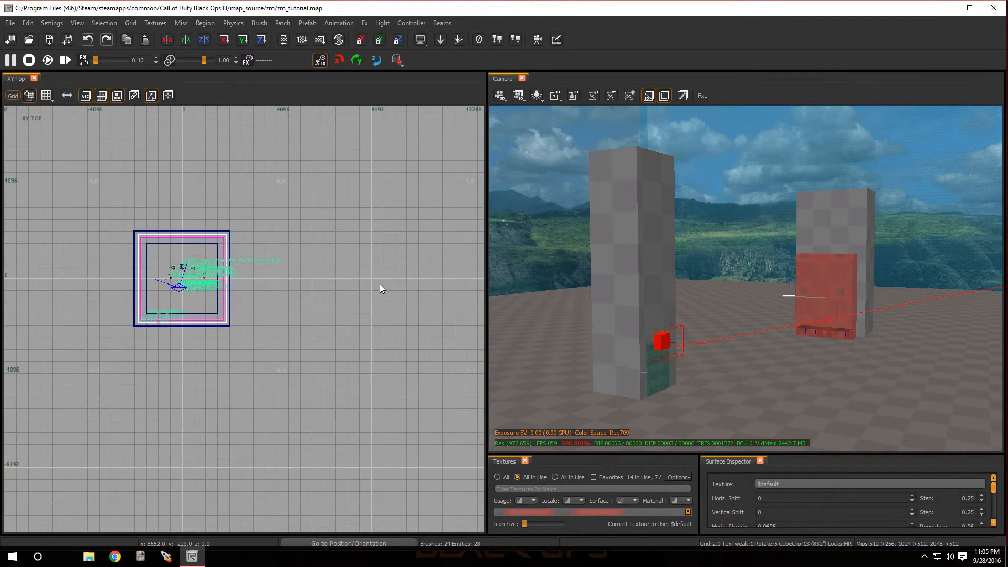
pyautogui.scroll(3, 380, 285)
pyautogui.scroll(3, 373, 272)
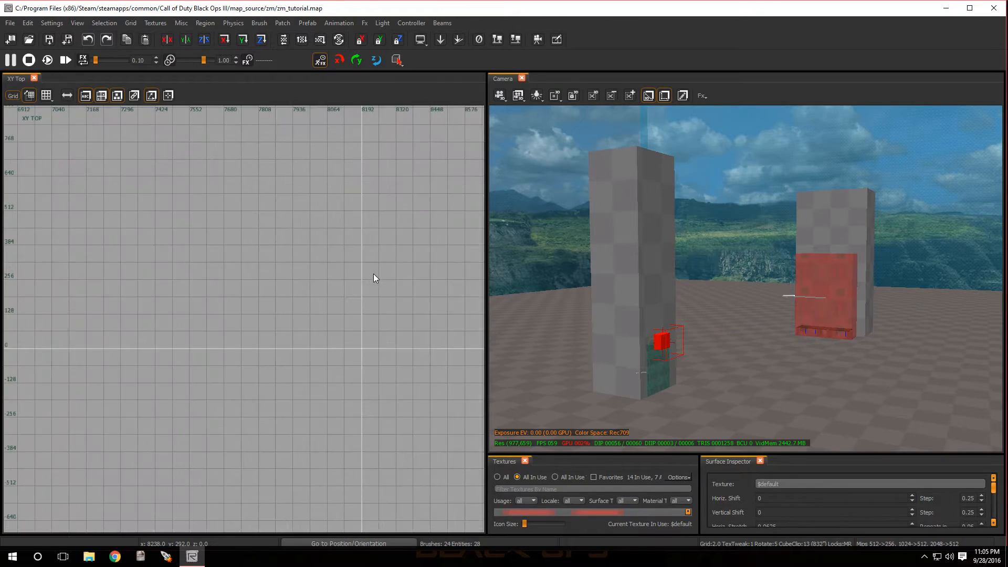
pyautogui.scroll(-3, 414, 379)
pyautogui.scroll(3, 437, 408)
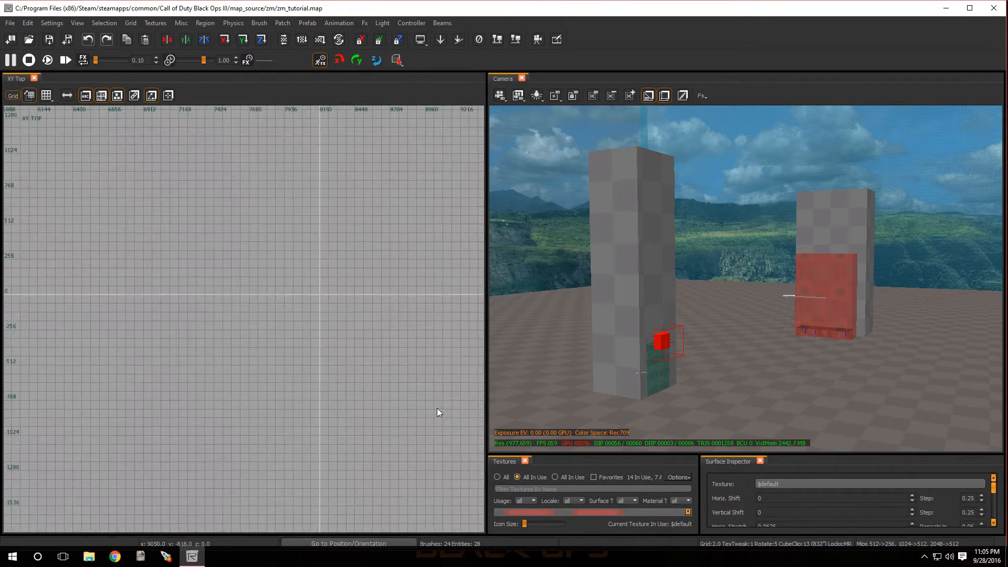
pyautogui.scroll(3, 321, 295)
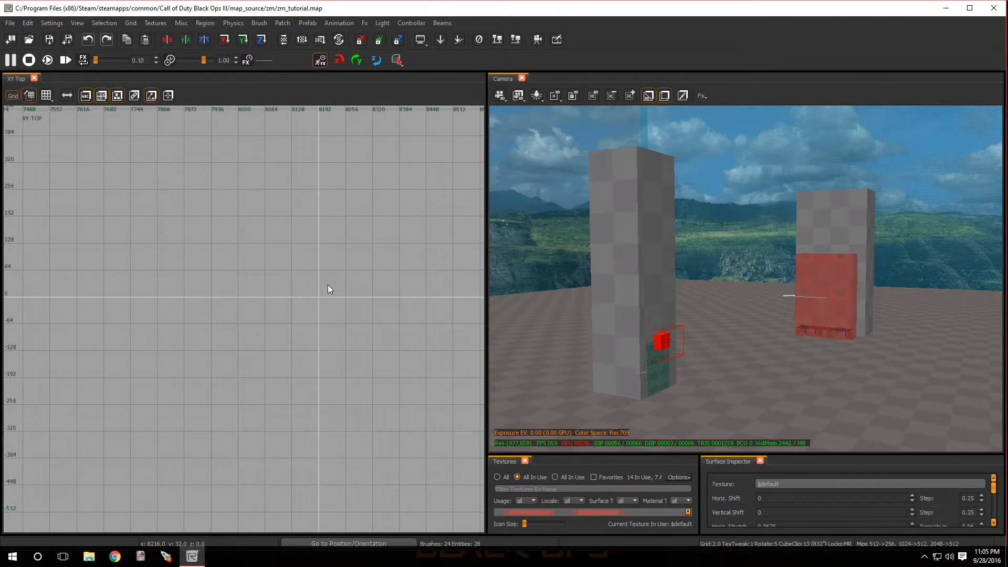
# Step: Set the grid size to 8
pyautogui.click(47, 95)
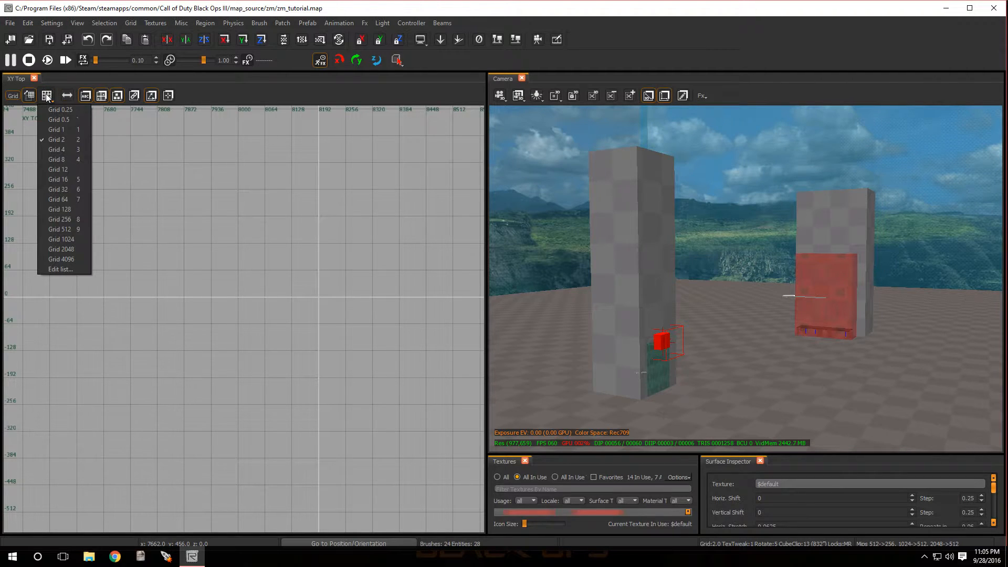
pyautogui.click(79, 159)
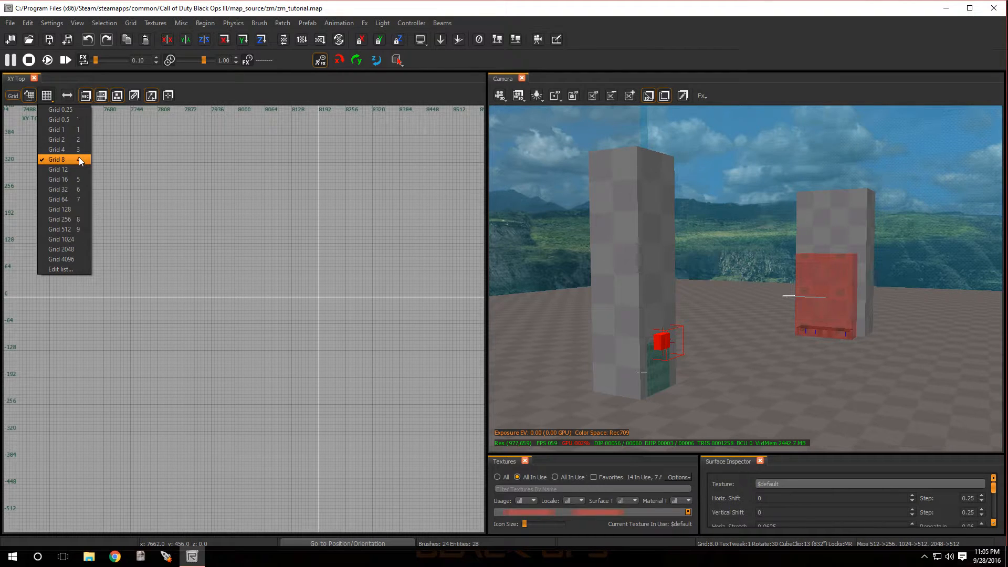
pyautogui.click(172, 221)
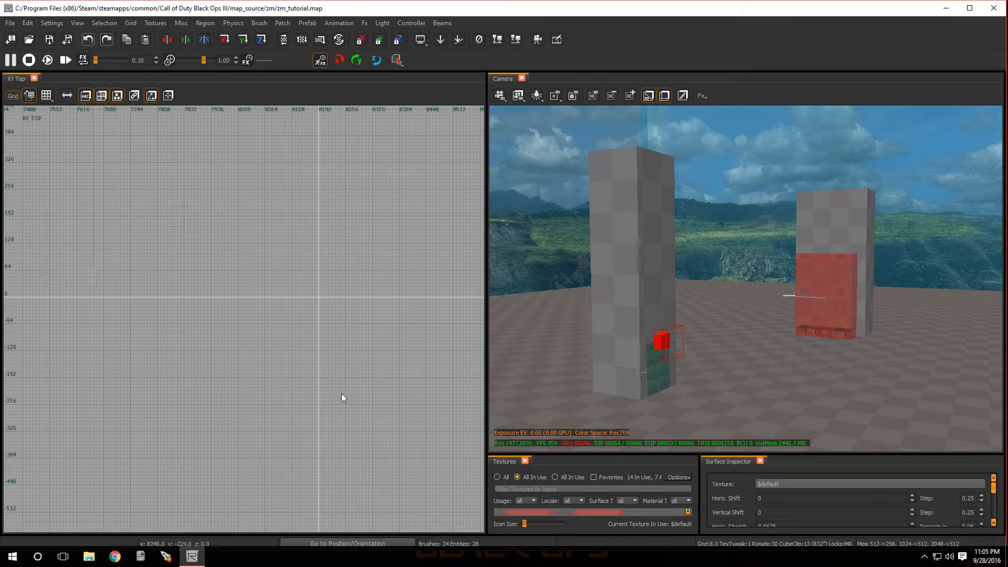
# Step: Draw a square brush outside the map in the XY Top view and size it to 640 by 640 units, centred at x 8192, y 0
pyautogui.moveTo(305, 302)
pyautogui.mouseDown(button='right')
pyautogui.moveTo(314, 306)
pyautogui.moveTo(302, 298)
pyautogui.mouseUp(button='right')
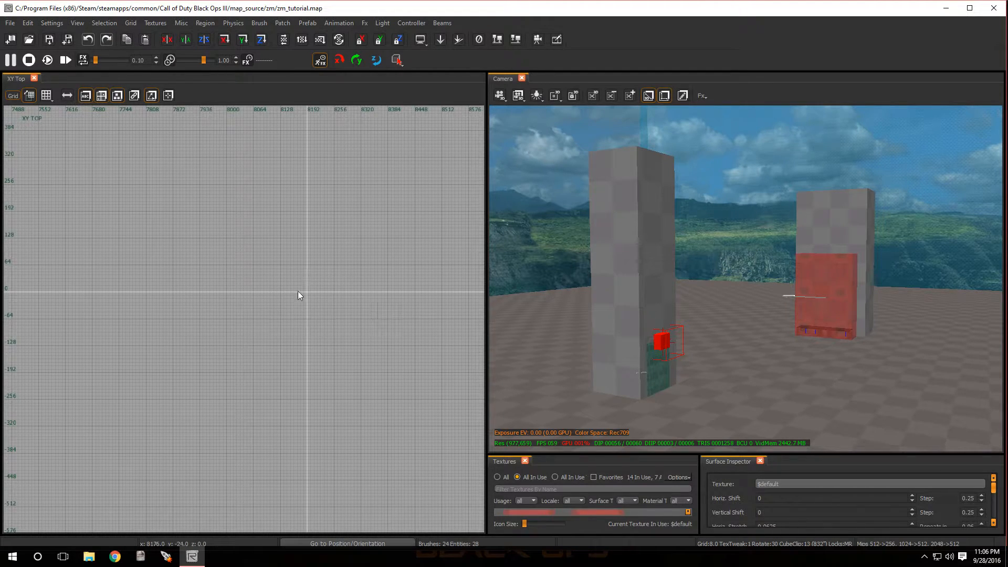
pyautogui.moveTo(195, 270)
pyautogui.mouseDown()
pyautogui.moveTo(303, 295)
pyautogui.moveTo(340, 279)
pyautogui.moveTo(310, 306)
pyautogui.mouseUp()
pyautogui.scroll(4, 301, 292)
pyautogui.moveTo(295, 239); pyautogui.dragTo(294, 231)
pyautogui.scroll(-4, 87, 272)
pyautogui.scroll(2, 51, 269)
pyautogui.moveTo(50, 269)
pyautogui.mouseDown()
pyautogui.moveTo(27, 266)
pyautogui.moveTo(45, 257)
pyautogui.mouseUp()
pyautogui.moveTo(169, 225); pyautogui.dragTo(187, 126)
pyautogui.scroll(-4, 189, 144)
pyautogui.scroll(2, 185, 128)
pyautogui.moveTo(174, 152); pyautogui.dragTo(181, 128)
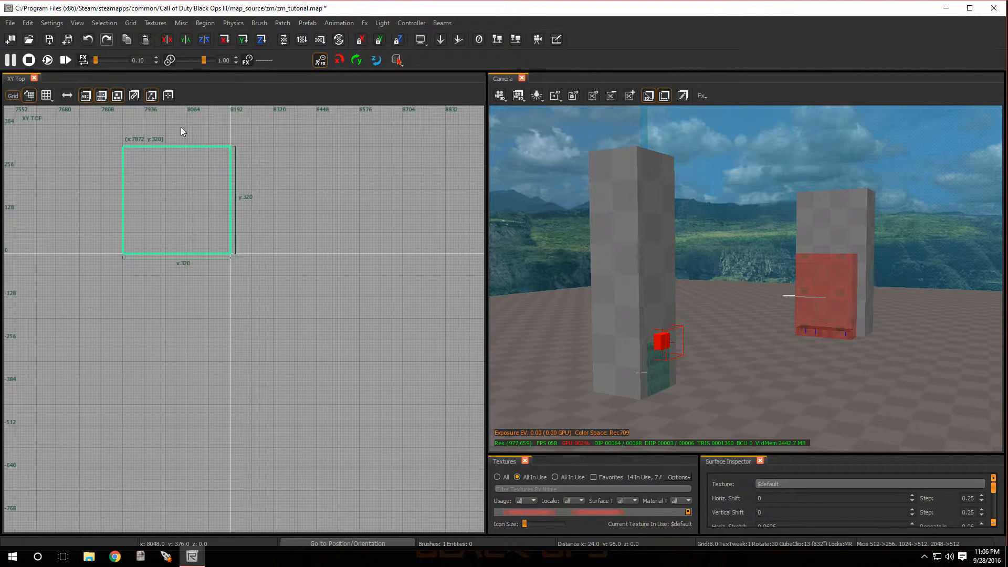
pyautogui.moveTo(169, 272); pyautogui.dragTo(168, 382)
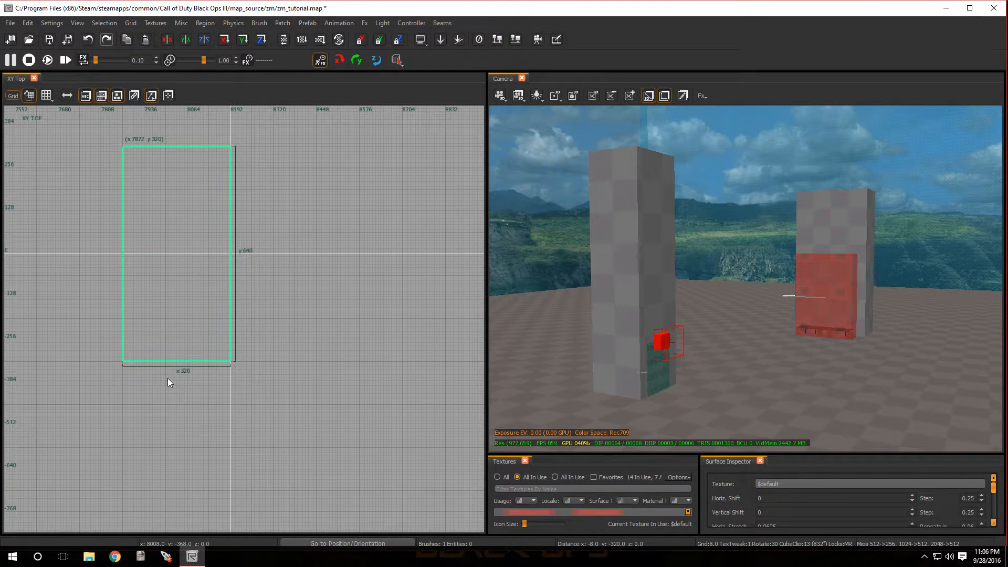
pyautogui.moveTo(265, 279)
pyautogui.mouseDown()
pyautogui.moveTo(394, 277)
pyautogui.moveTo(370, 279)
pyautogui.mouseUp()
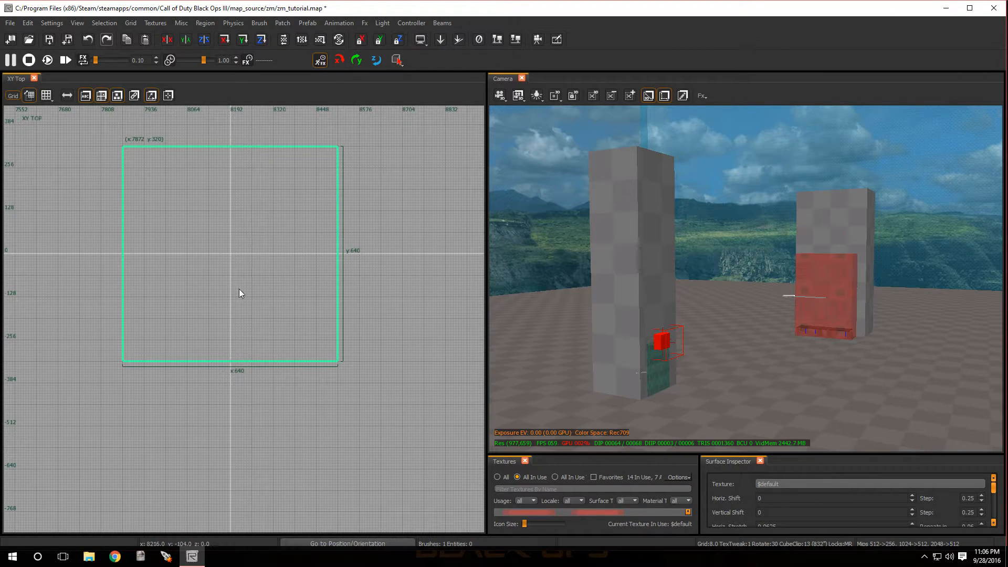
# Step: In the XZ Front view, lower the flat brush so its base sits at z -8, and raise its top for a height of 200 units
pyautogui.hotkey('ctrl', 'Tab')
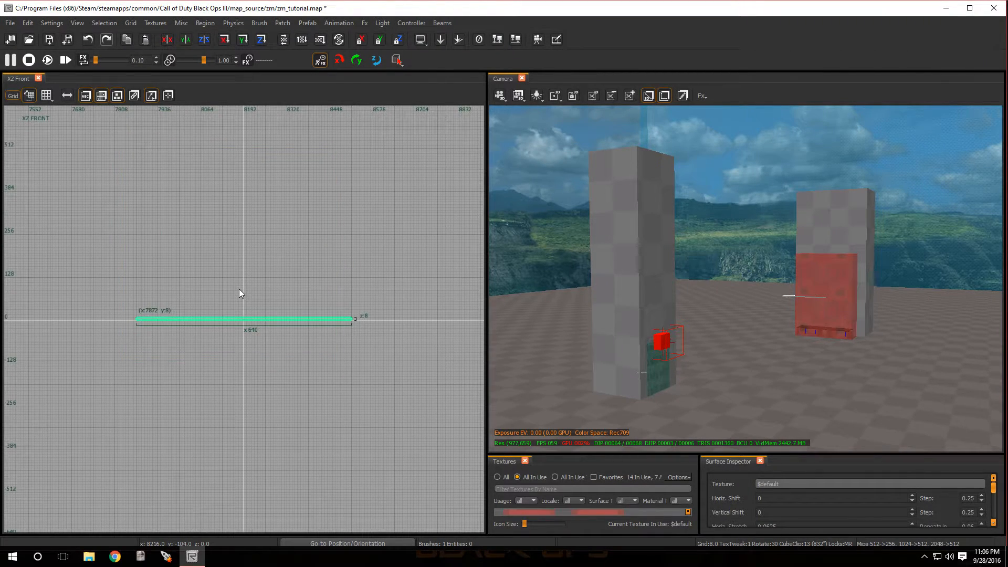
pyautogui.scroll(3, 223, 340)
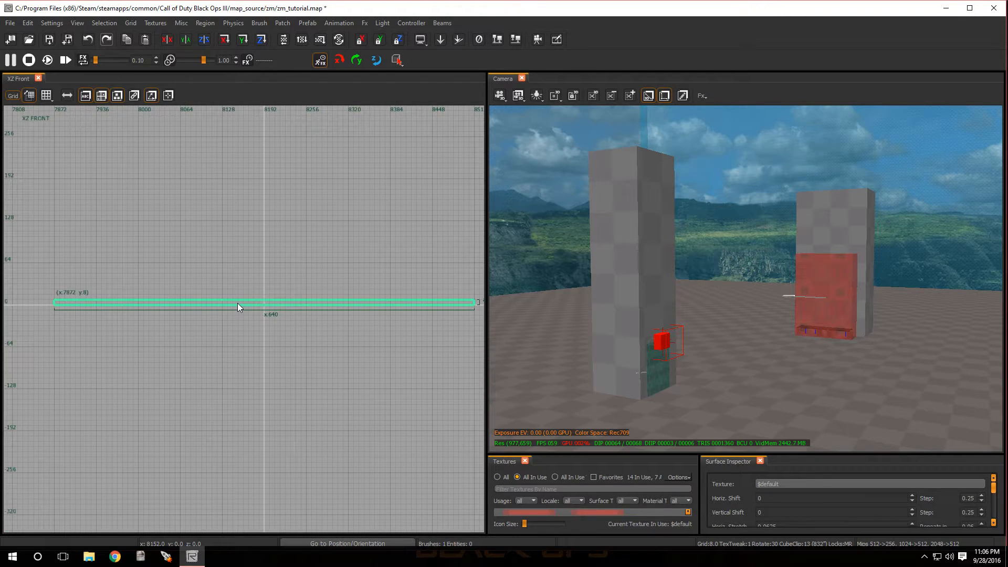
pyautogui.scroll(-4, 113, 323)
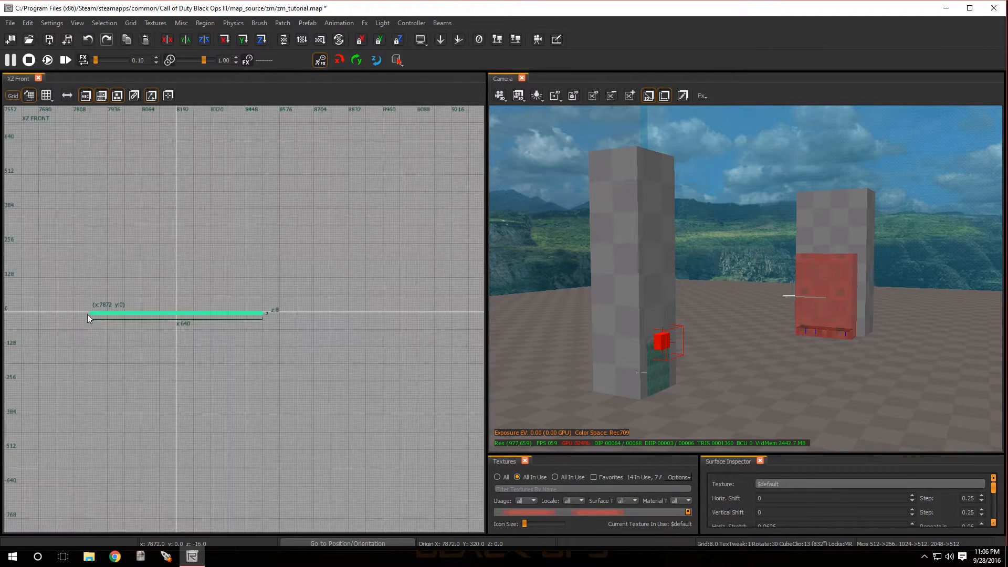
pyautogui.hotkey('ctrl', 'Tab')
pyautogui.hotkey('ctrl', 'Tab')
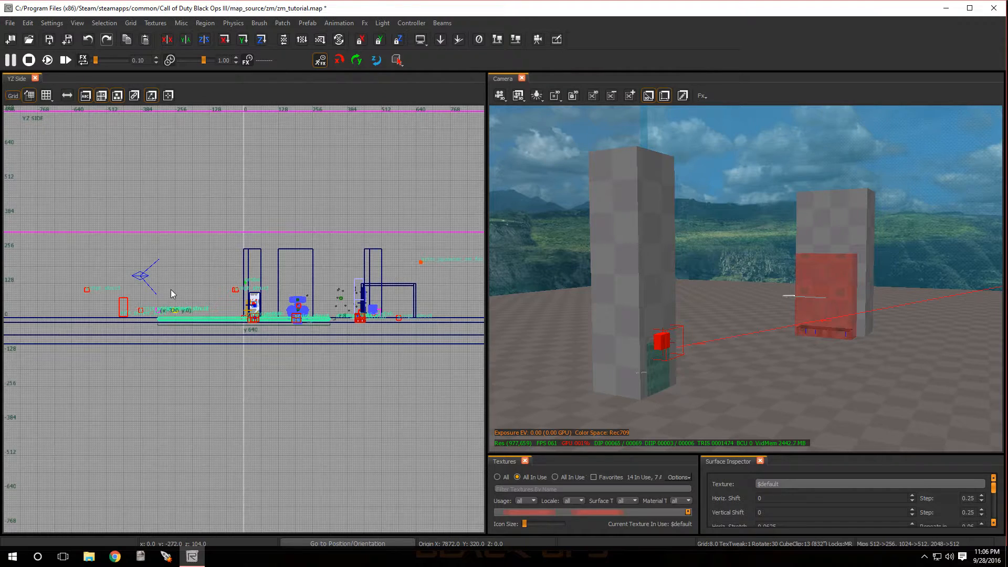
pyautogui.scroll(-5, 171, 289)
pyautogui.scroll(5, 198, 304)
pyautogui.hotkey('ctrl', 'Tab')
pyautogui.scroll(3, 239, 307)
pyautogui.moveTo(248, 314); pyautogui.dragTo(252, 210)
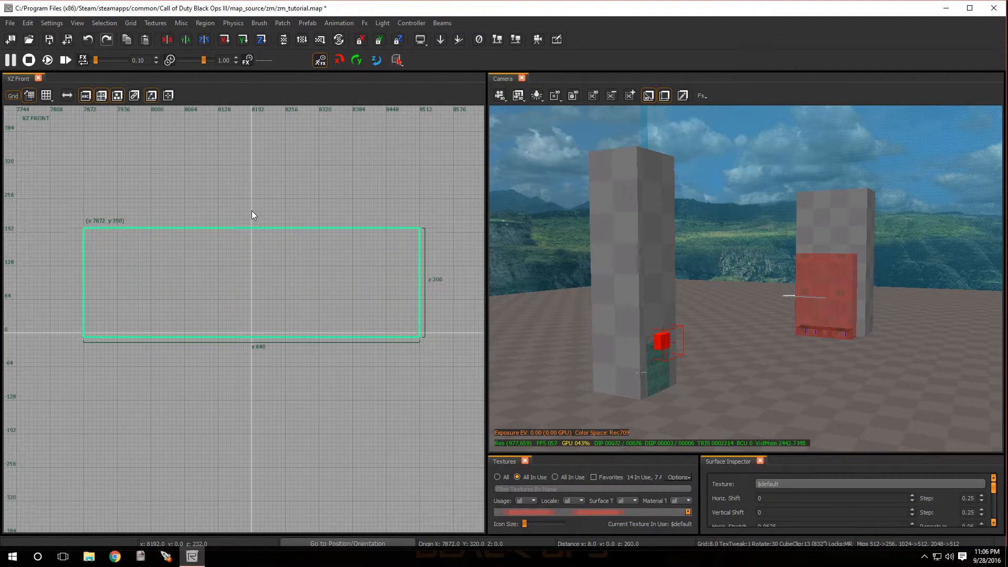
# Step: Compare the new brush's shape and placement across the XZ Front, XY Top and YZ Side views
pyautogui.scroll(-4, 254, 214)
pyautogui.hotkey('ctrl', 'Tab')
pyautogui.hotkey('ctrl', 'Tab')
pyautogui.scroll(-4, 247, 315)
pyautogui.hotkey('ctrl', 'Tab')
pyautogui.hotkey('ctrl', 'Tab')
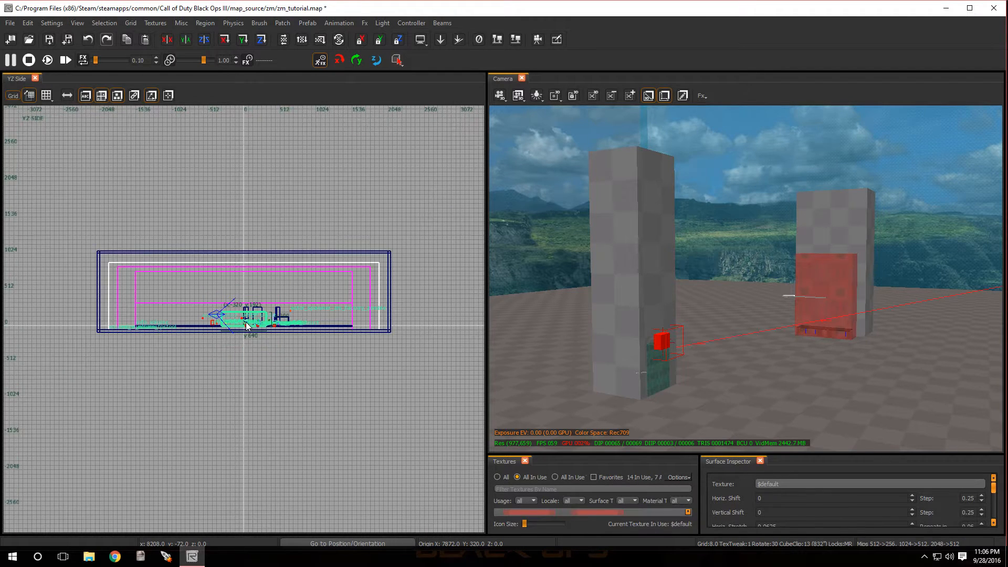
pyautogui.hotkey('ctrl', 'Tab')
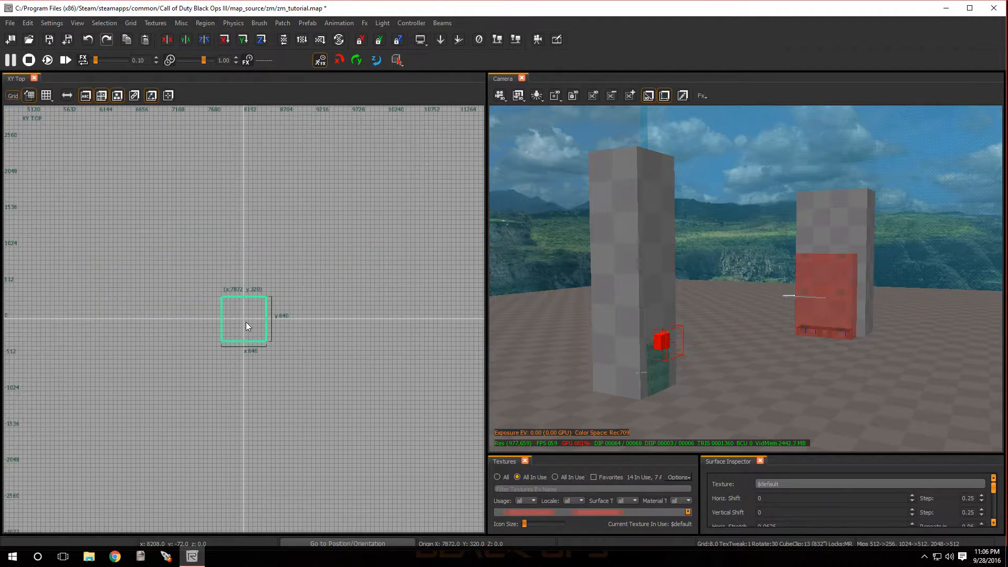
pyautogui.scroll(-4, 245, 323)
pyautogui.scroll(3, 246, 323)
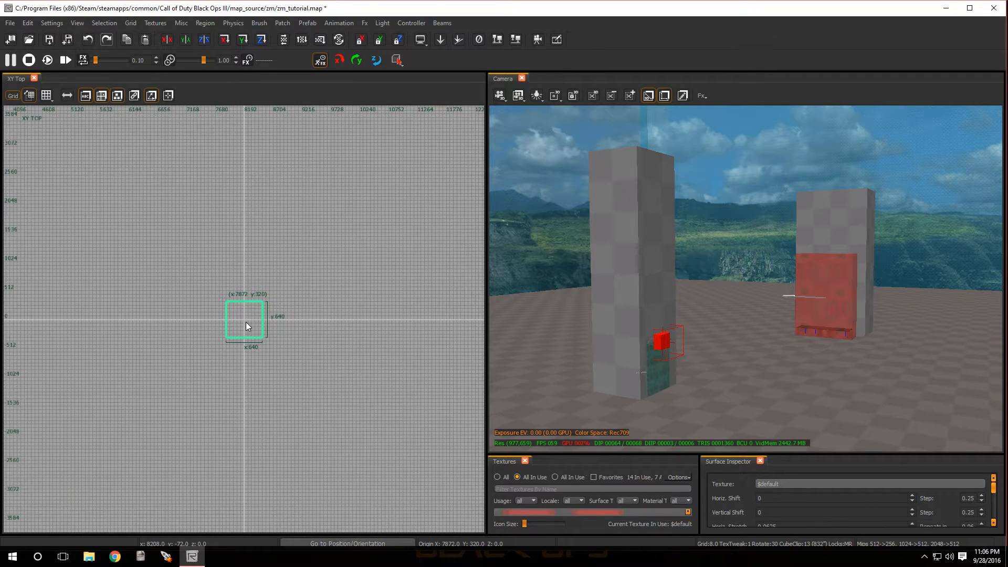
pyautogui.scroll(-2, 246, 325)
pyautogui.hotkey('ctrl', 'Tab')
pyautogui.scroll(3, 251, 297)
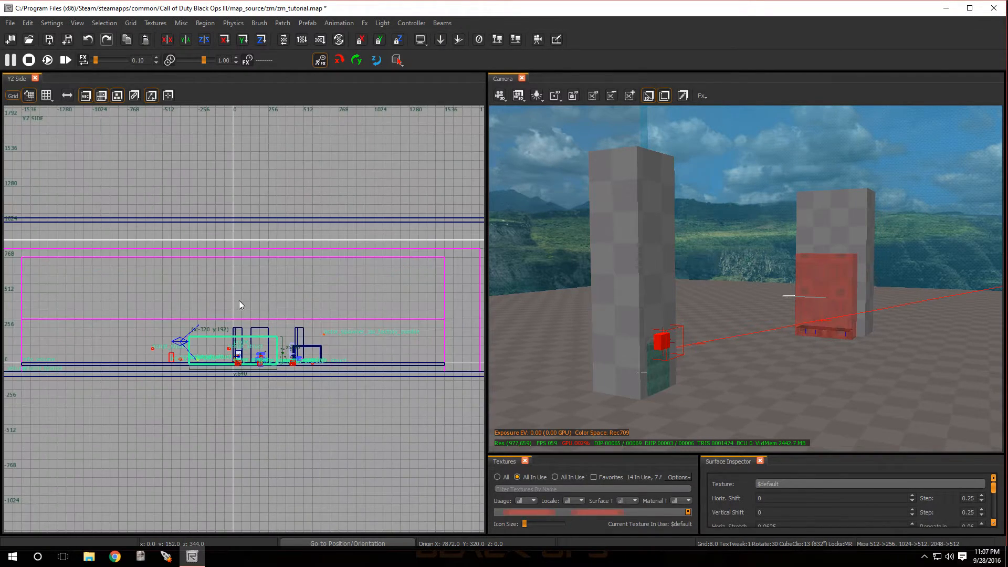
# Step: Turn the camera toward the new brush and examine its position relative to the existing map in the XY Top view
pyautogui.moveTo(660, 288); pyautogui.dragTo(705, 246, button='right')
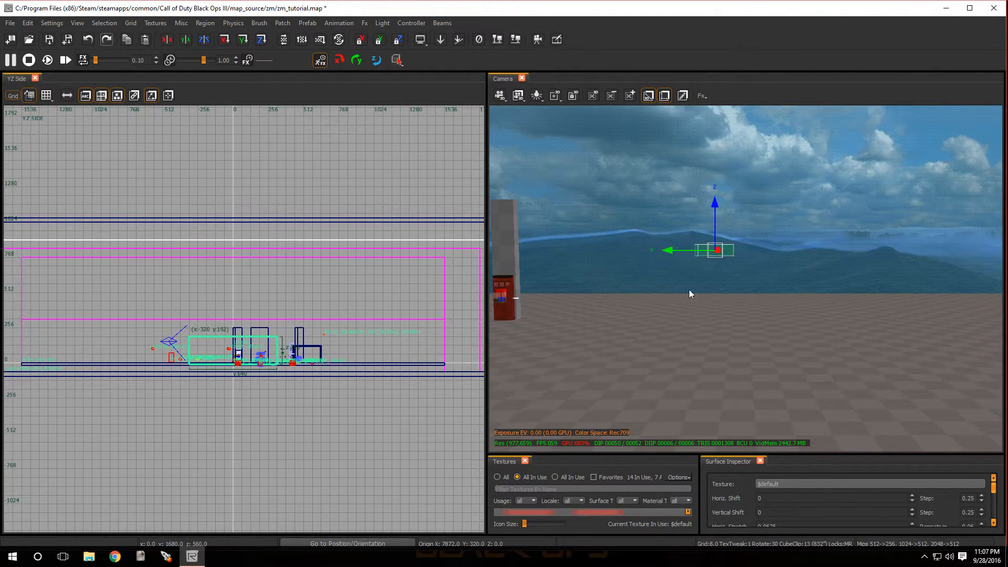
pyautogui.scroll(-3, 419, 313)
pyautogui.hotkey('ctrl', 'Tab')
pyautogui.scroll(-4, 248, 313)
pyautogui.scroll(-1, 249, 316)
pyautogui.scroll(1, 249, 315)
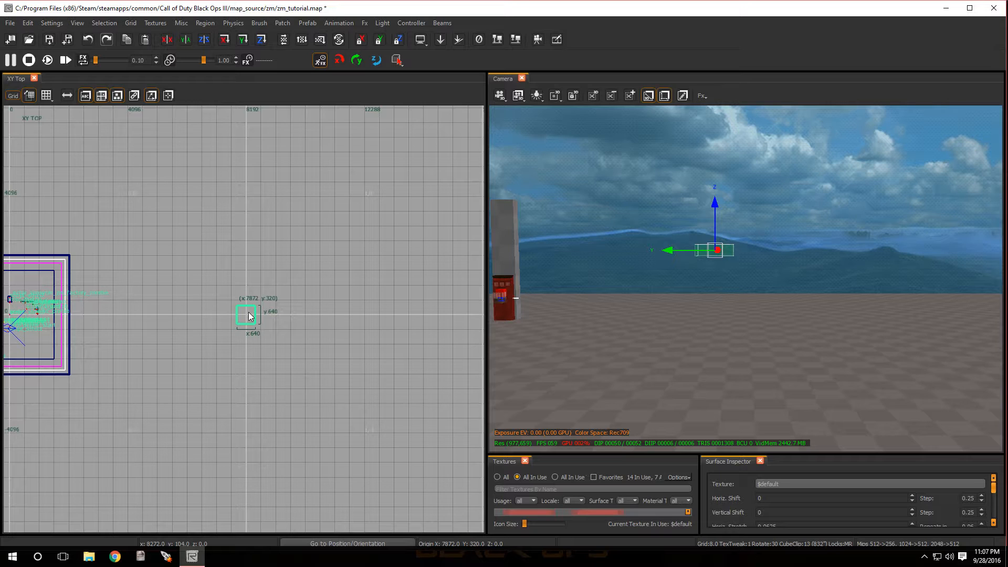
# Step: Invert the selection and hide the rest of the map so only the new brush is left in view
pyautogui.hotkey('ctrl', 'i')
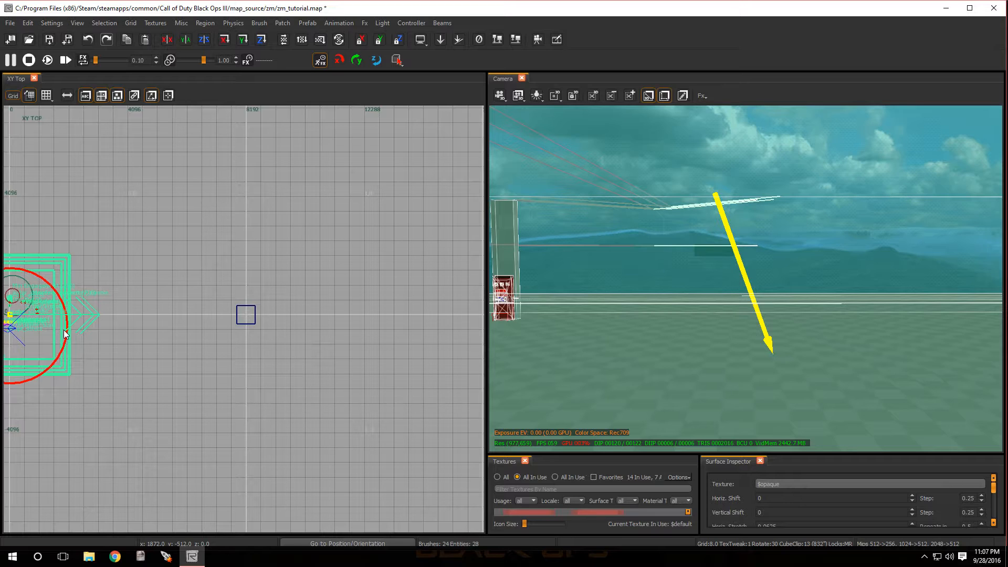
pyautogui.press('h')
pyautogui.scroll(-3, 207, 307)
pyautogui.scroll(5, 228, 333)
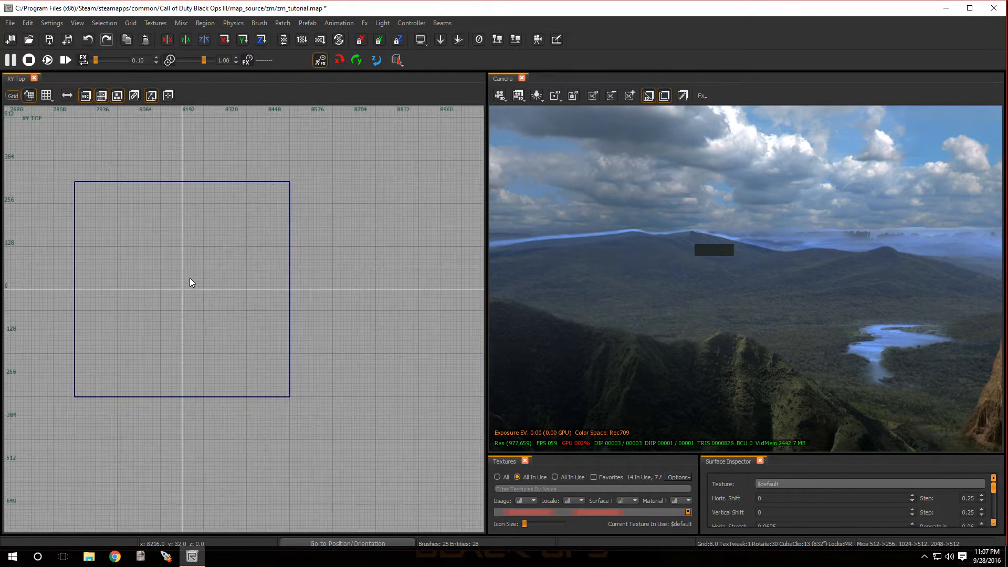
pyautogui.scroll(-5, 190, 281)
pyautogui.hotkey('ctrl', 'Tab')
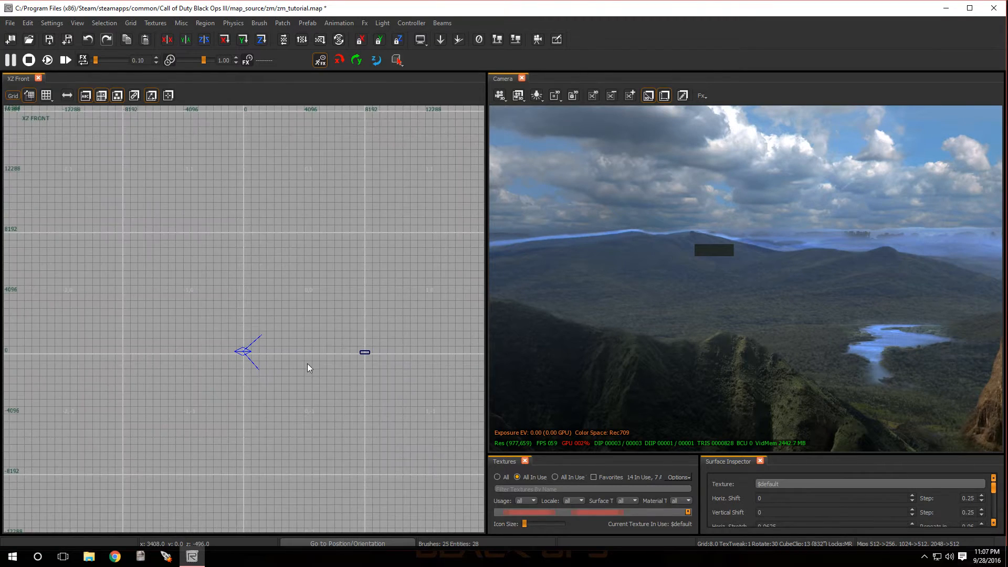
# Step: Select the new box brush in the camera view and fly the camera up close to it
pyautogui.press('w')
pyautogui.moveTo(683, 325); pyautogui.dragTo(616, 338, button='right')
pyautogui.keyDown('shift'); pyautogui.click(645, 254); pyautogui.keyUp('shift')
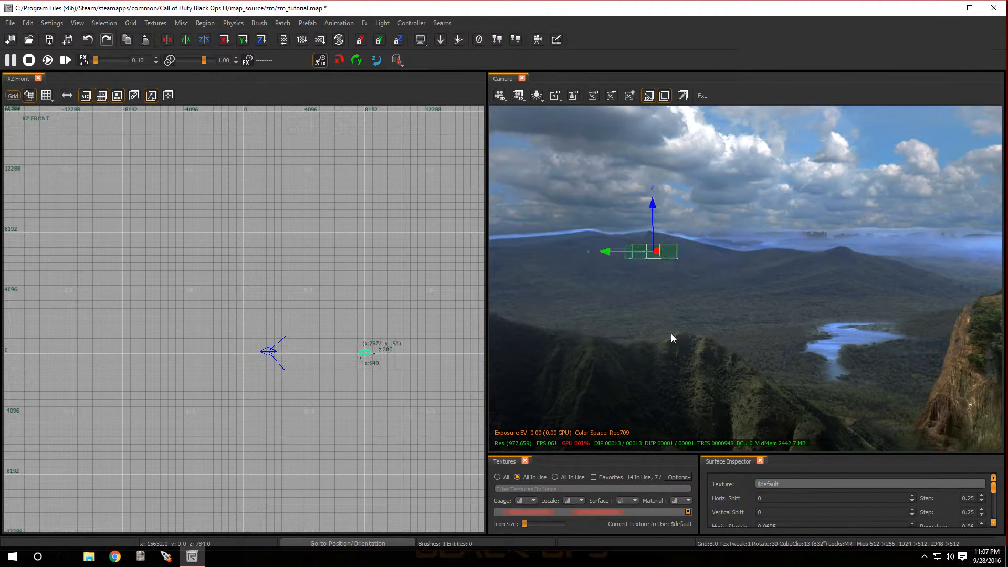
pyautogui.press('w')
pyautogui.moveTo(735, 397)
pyautogui.mouseDown(button='right')
pyautogui.moveTo(639, 397)
pyautogui.moveTo(698, 412)
pyautogui.moveTo(772, 413)
pyautogui.moveTo(628, 410)
pyautogui.moveTo(745, 405)
pyautogui.moveTo(687, 406)
pyautogui.moveTo(713, 365)
pyautogui.mouseUp(button='right')
pyautogui.press('w')
pyautogui.press('w')
pyautogui.press('w')
pyautogui.press('s')
pyautogui.press('w')
pyautogui.press('s')
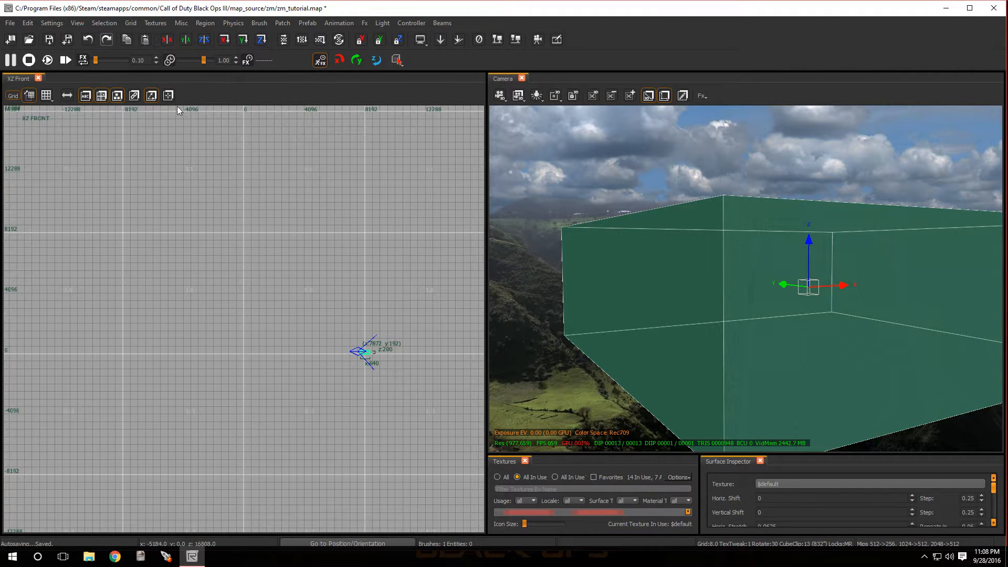
# Step: Hollow out the selected box brush with CSG Hollow and check its walls against the active grid size
pyautogui.click(104, 23)
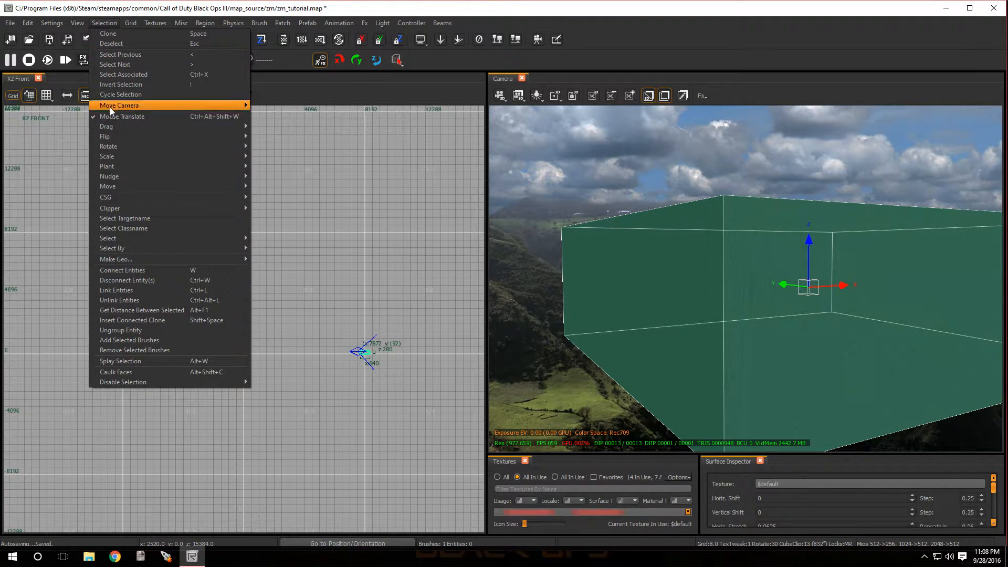
pyautogui.moveTo(128, 197)
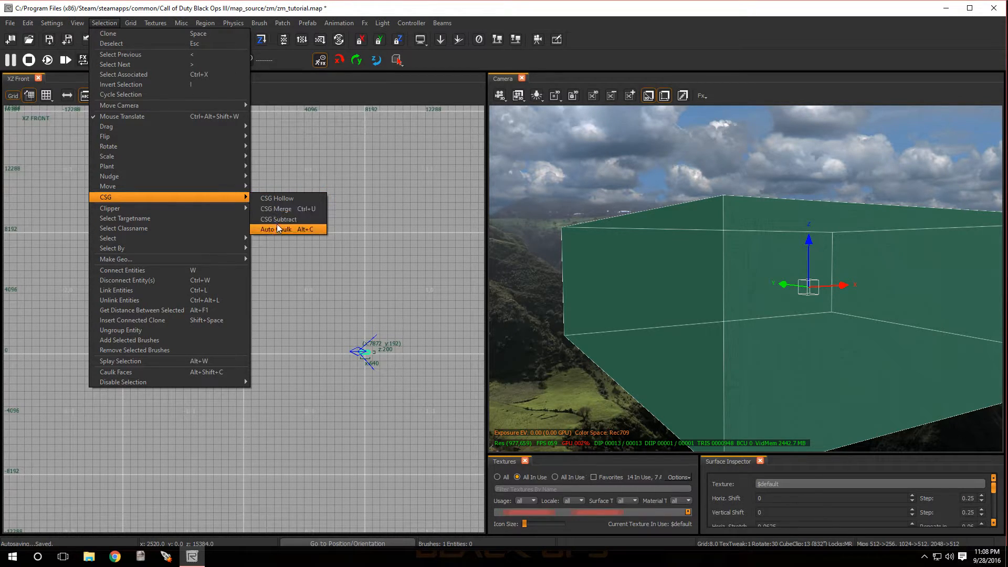
pyautogui.click(288, 198)
pyautogui.moveTo(605, 273); pyautogui.dragTo(525, 277, button='right')
pyautogui.press('w')
pyautogui.scroll(16, 380, 361)
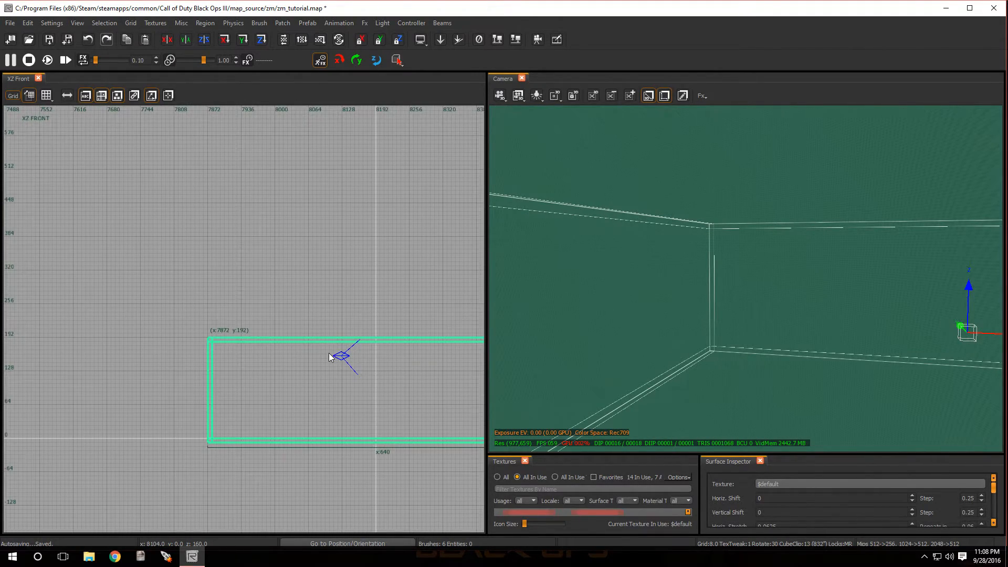
pyautogui.click(47, 95)
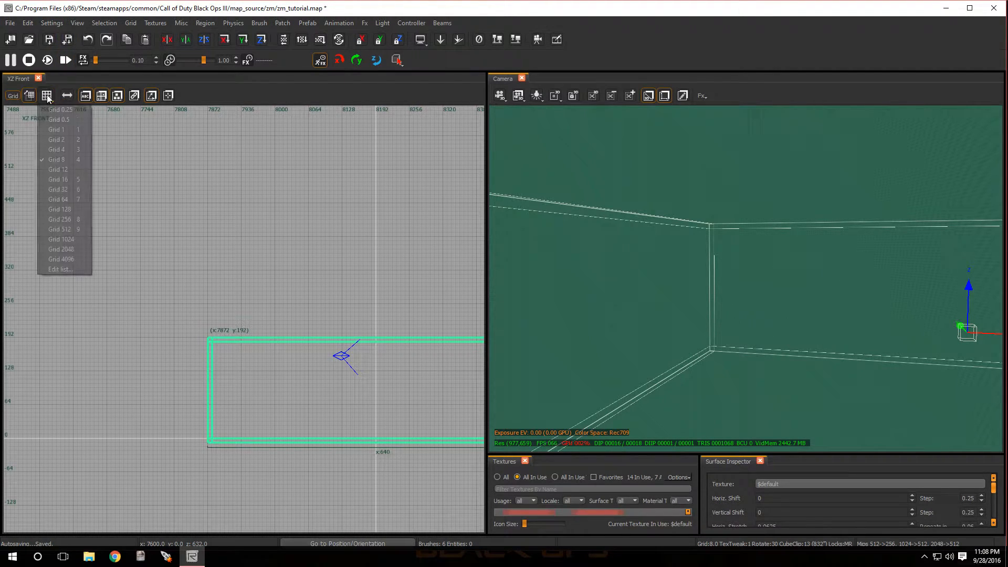
pyautogui.click(200, 181)
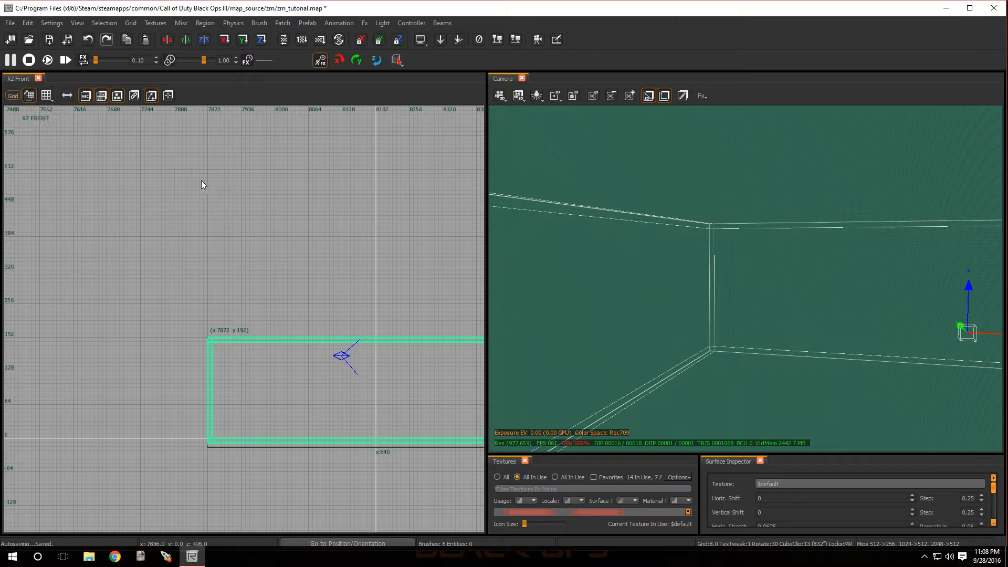
# Step: Select the hollow room's brushes, close the Surface Inspector and enlarge the texture browser
pyautogui.moveTo(655, 335)
pyautogui.mouseDown(button='right')
pyautogui.moveTo(725, 315)
pyautogui.moveTo(735, 299)
pyautogui.moveTo(733, 328)
pyautogui.moveTo(664, 315)
pyautogui.moveTo(787, 315)
pyautogui.moveTo(734, 311)
pyautogui.mouseUp(button='right')
pyautogui.press('Escape')
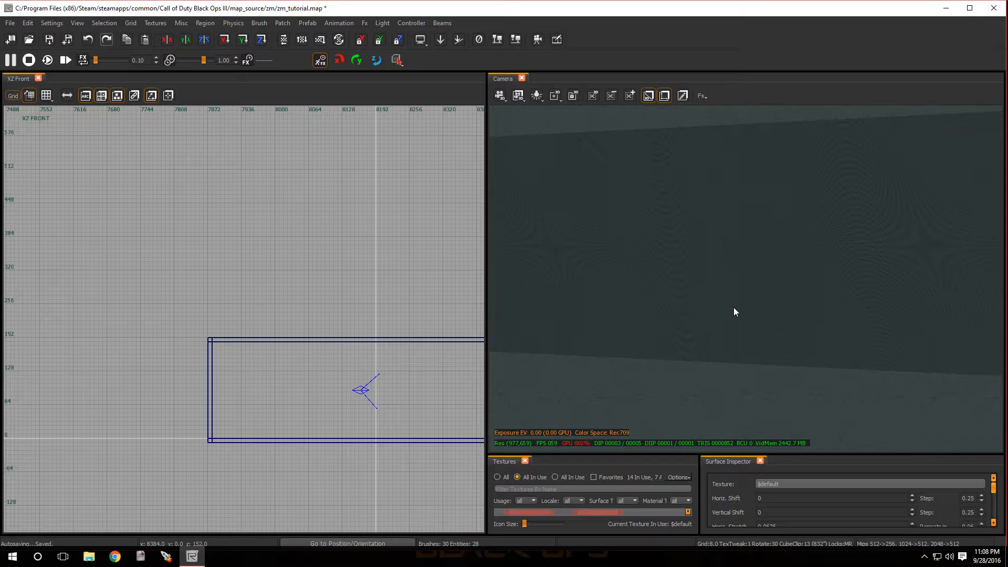
pyautogui.keyDown('shift'); pyautogui.click(734, 311); pyautogui.keyUp('shift')
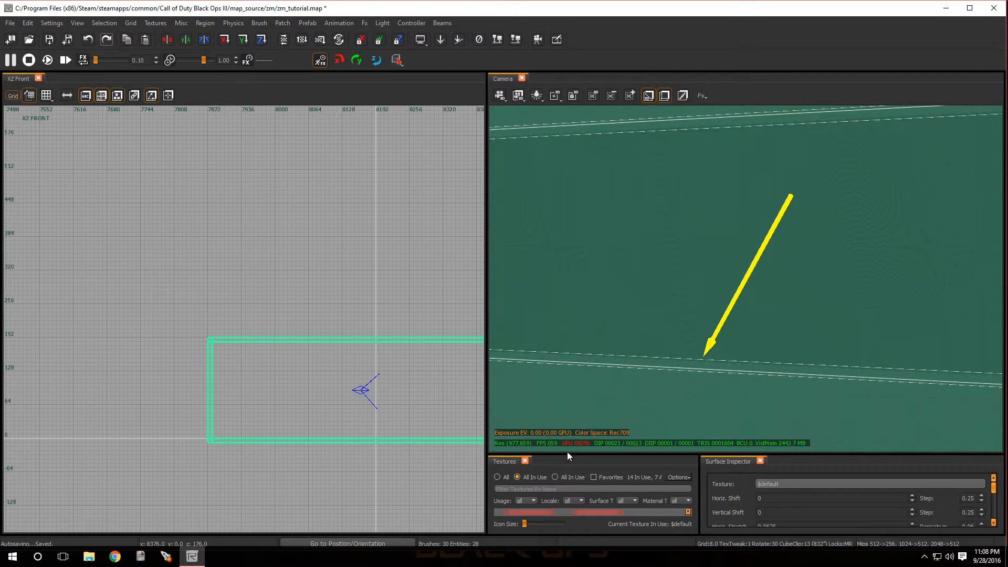
pyautogui.click(760, 461)
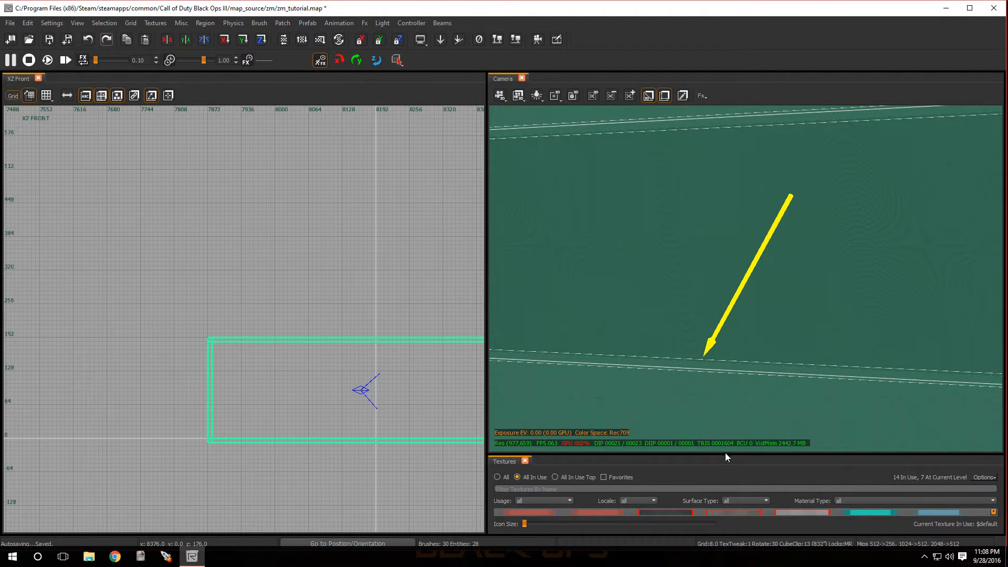
pyautogui.moveTo(725, 452); pyautogui.dragTo(709, 336)
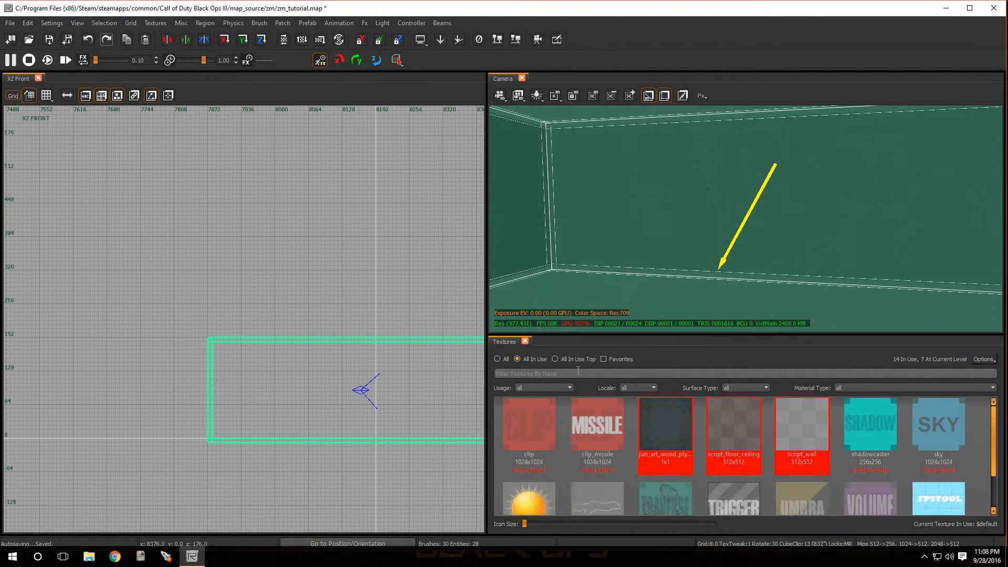
# Step: List all textures with the usage filter set to tools, and apply caulk to the selected room brushes
pyautogui.click(568, 389)
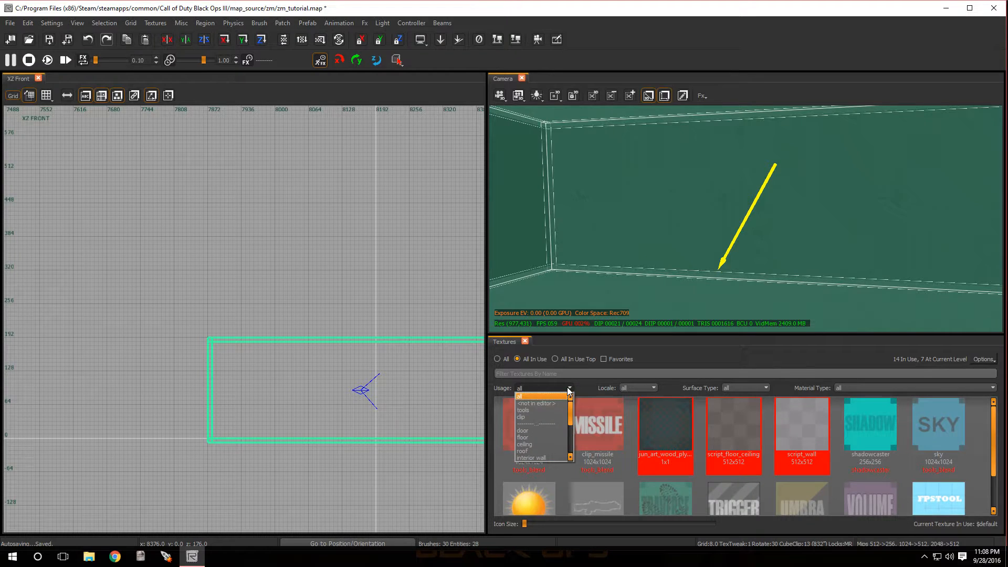
pyautogui.click(538, 411)
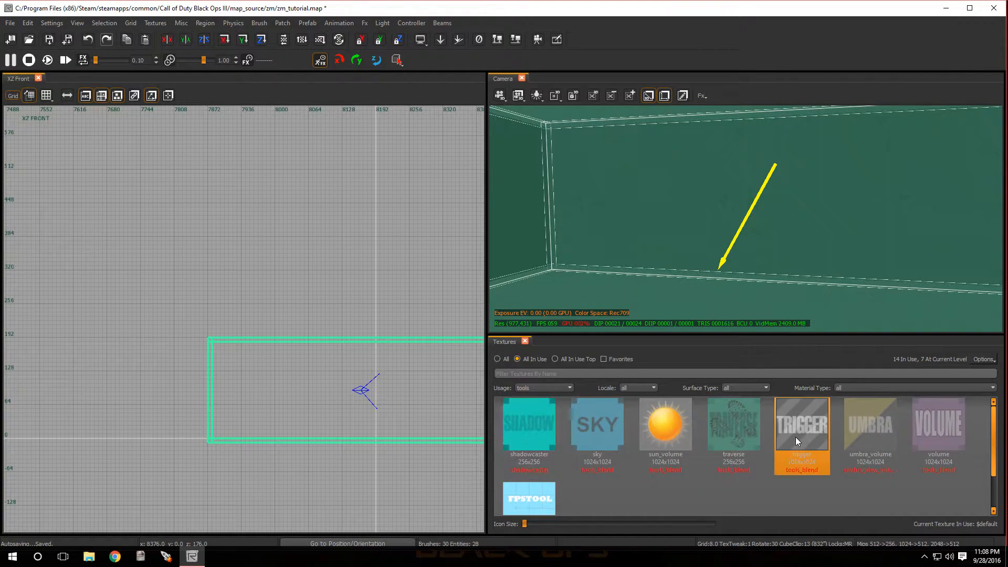
pyautogui.scroll(-1, 757, 450)
pyautogui.scroll(1, 768, 452)
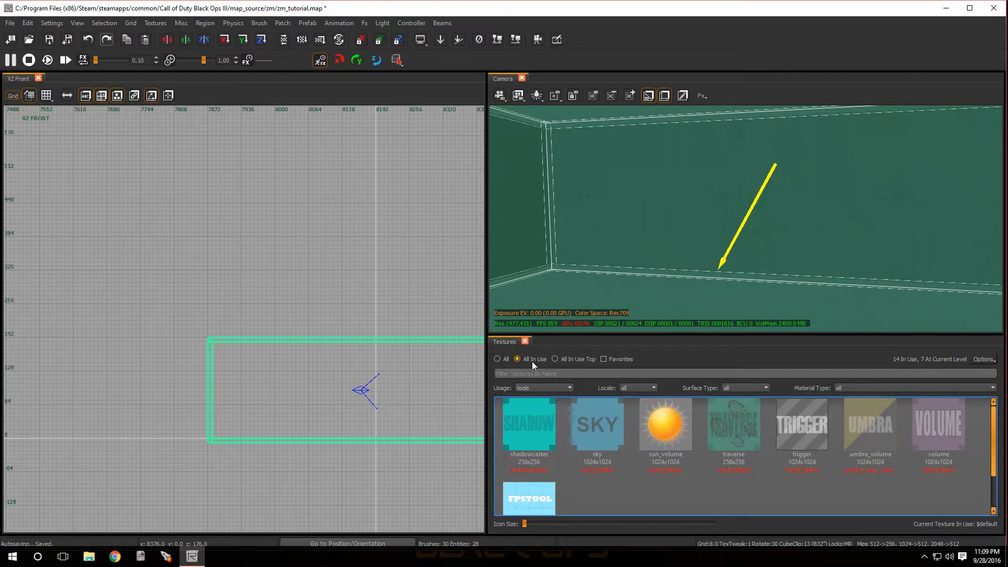
pyautogui.click(498, 359)
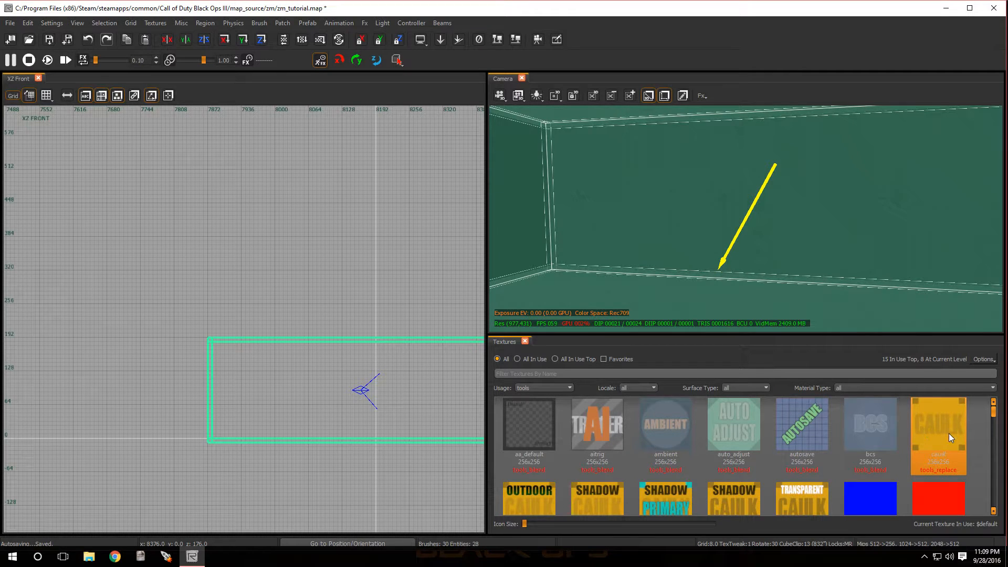
pyautogui.click(938, 423)
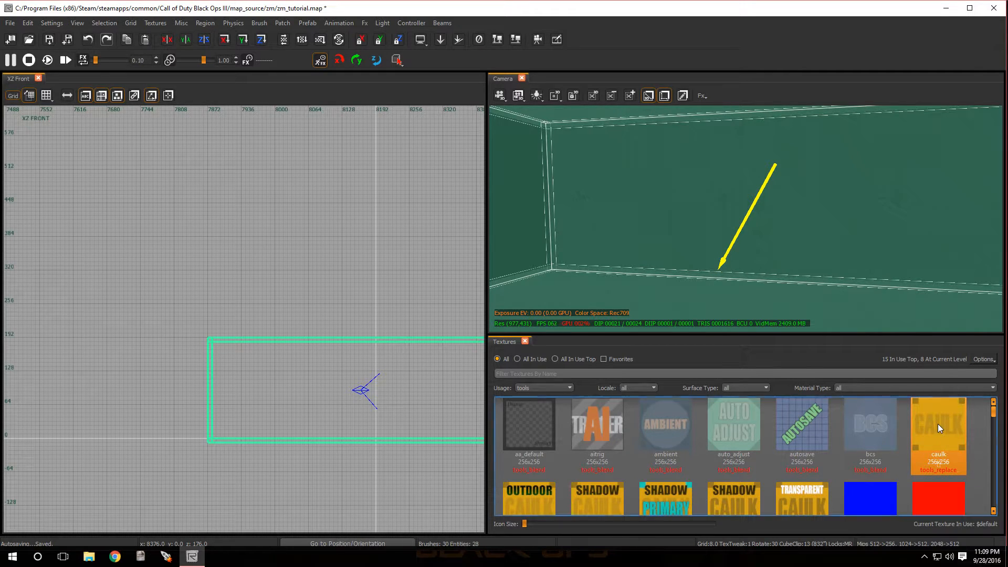
pyautogui.press('Escape')
pyautogui.moveTo(842, 262)
pyautogui.mouseDown(button='right')
pyautogui.moveTo(704, 262)
pyautogui.moveTo(908, 266)
pyautogui.moveTo(911, 310)
pyautogui.moveTo(968, 303)
pyautogui.mouseUp(button='right')
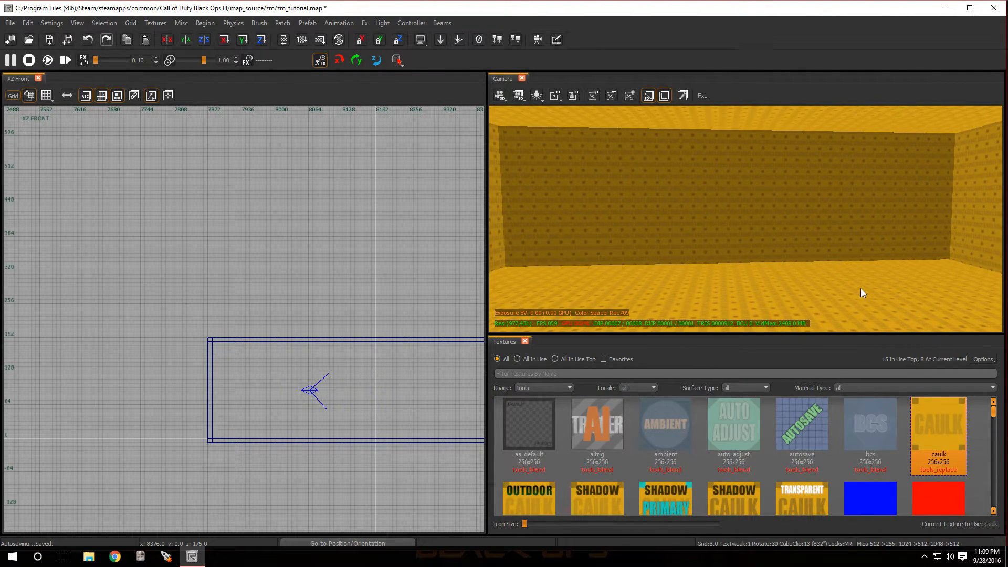
# Step: Shorten the two opposite walls running along X by 8 units at each end in the XY Top view, making them 624 units long
pyautogui.click(746, 220)
pyautogui.keyDown('shift'); pyautogui.click(969, 207); pyautogui.keyUp('shift')
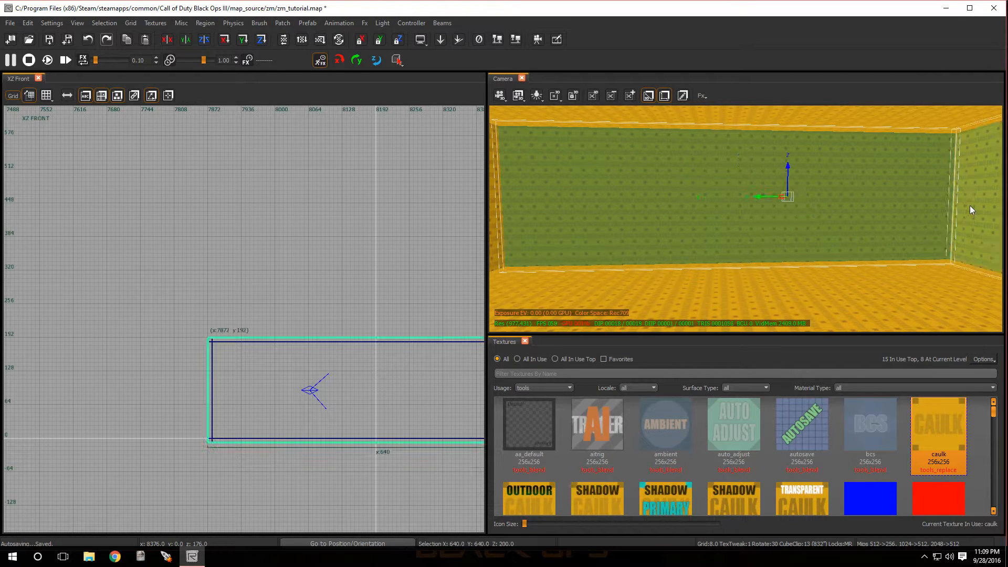
pyautogui.moveTo(541, 249); pyautogui.dragTo(498, 249, button='right')
pyautogui.keyDown('shift'); pyautogui.click(626, 215); pyautogui.keyUp('shift')
pyautogui.moveTo(625, 216)
pyautogui.mouseDown(button='right')
pyautogui.moveTo(656, 194)
pyautogui.moveTo(633, 163)
pyautogui.moveTo(622, 179)
pyautogui.moveTo(638, 192)
pyautogui.moveTo(755, 216)
pyautogui.moveTo(840, 202)
pyautogui.moveTo(683, 203)
pyautogui.mouseUp(button='right')
pyautogui.keyDown('shift'); pyautogui.click(756, 215); pyautogui.keyUp('shift')
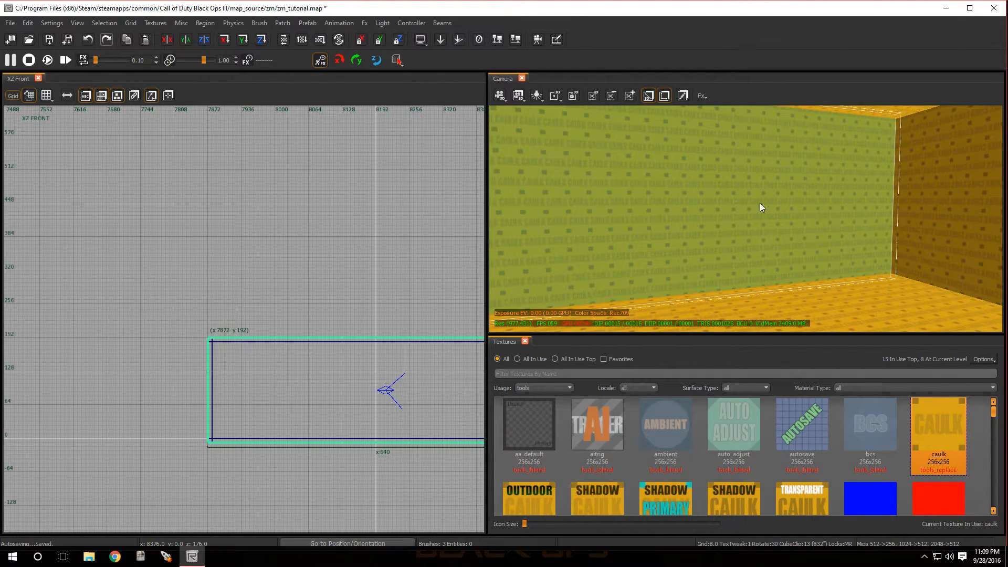
pyautogui.scroll(-4, 380, 363)
pyautogui.hotkey('ctrl', 'Tab')
pyautogui.hotkey('ctrl', 'Tab')
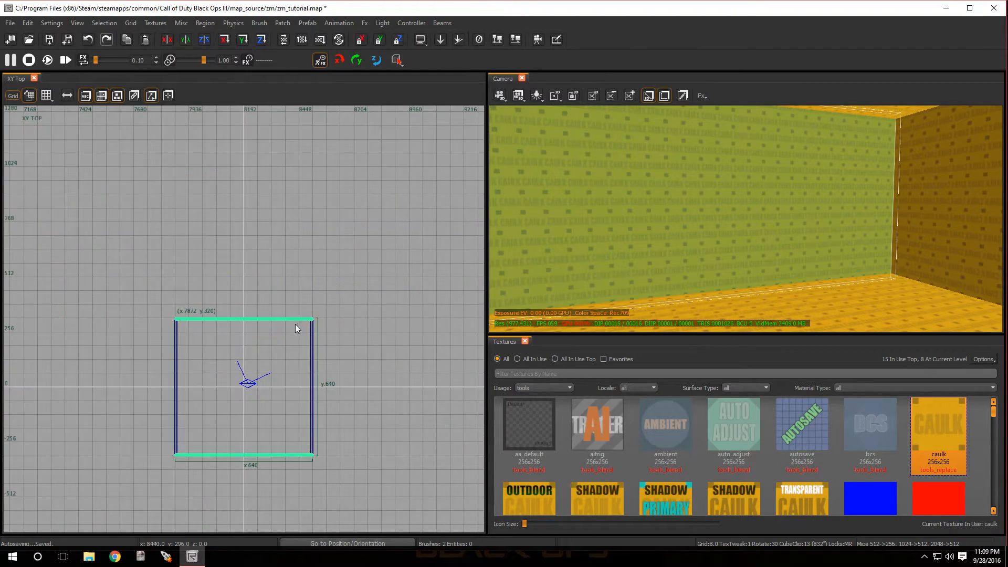
pyautogui.scroll(3, 263, 354)
pyautogui.scroll(-5, 263, 359)
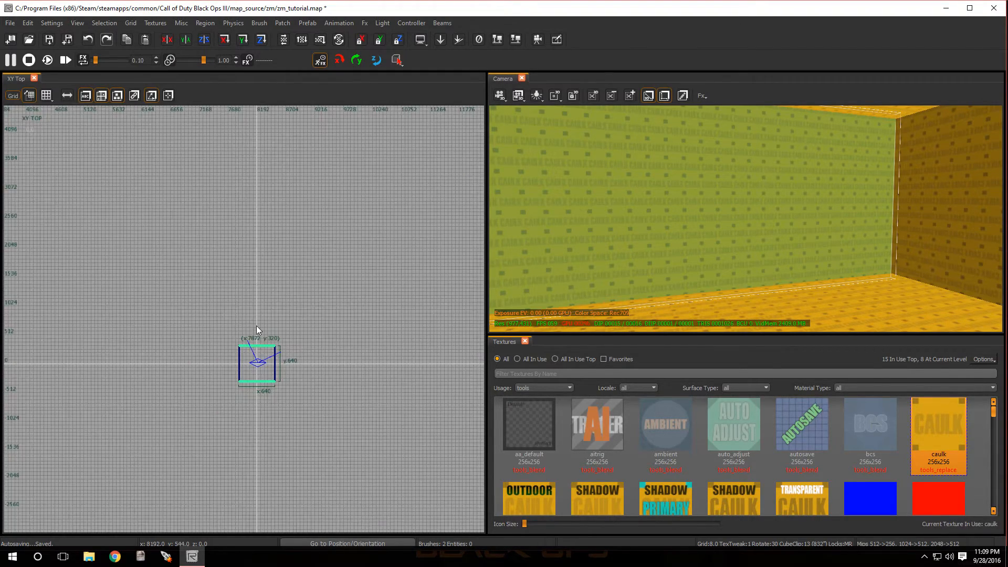
pyautogui.scroll(10, 159, 292)
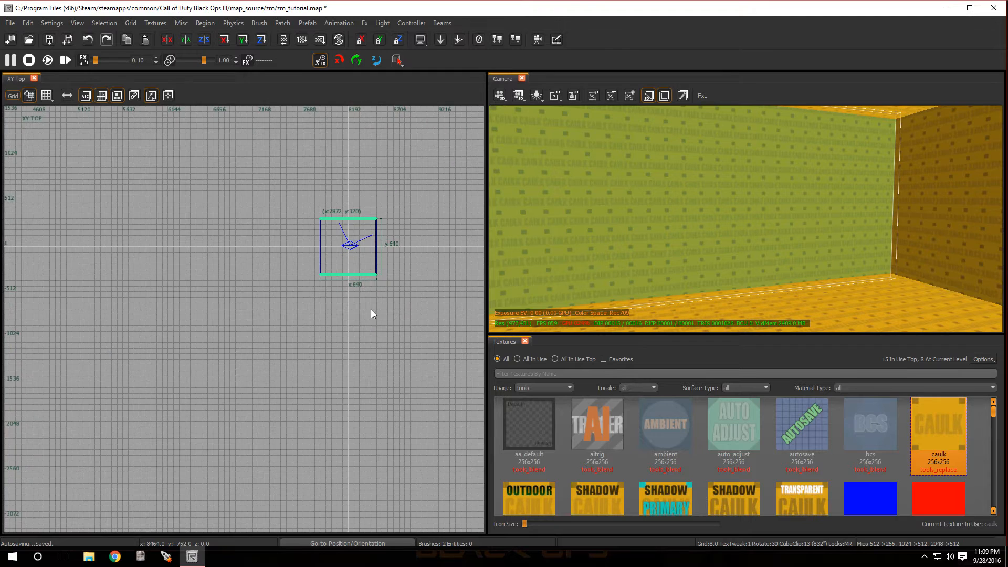
pyautogui.scroll(-3, 354, 203)
pyautogui.scroll(7, 364, 166)
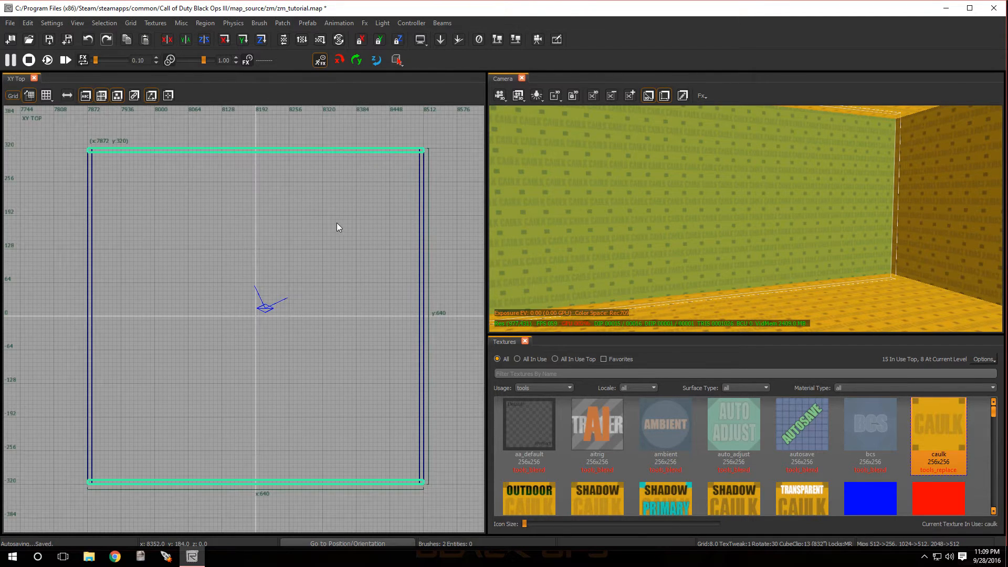
pyautogui.moveTo(440, 268); pyautogui.dragTo(435, 267)
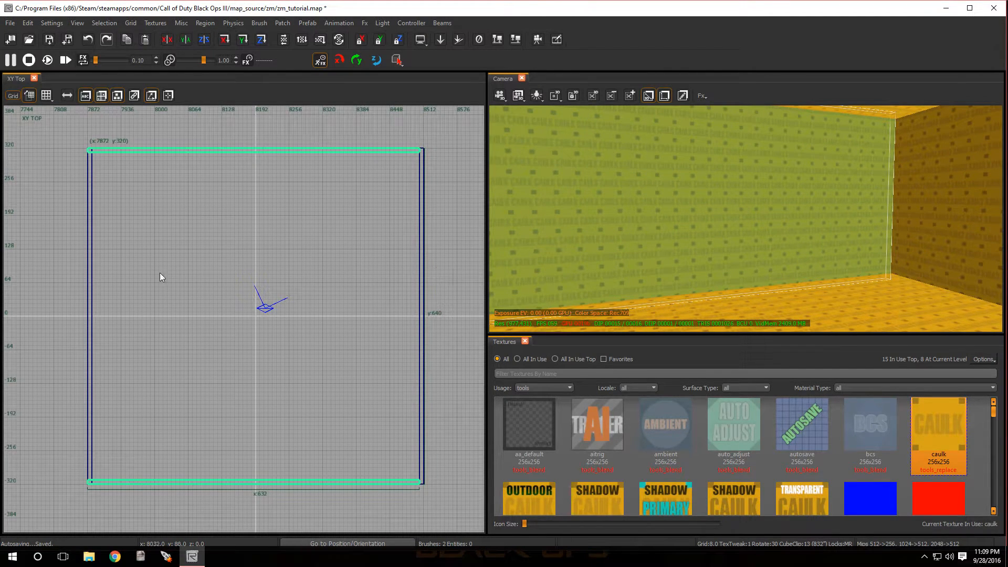
pyautogui.moveTo(53, 266); pyautogui.dragTo(58, 266)
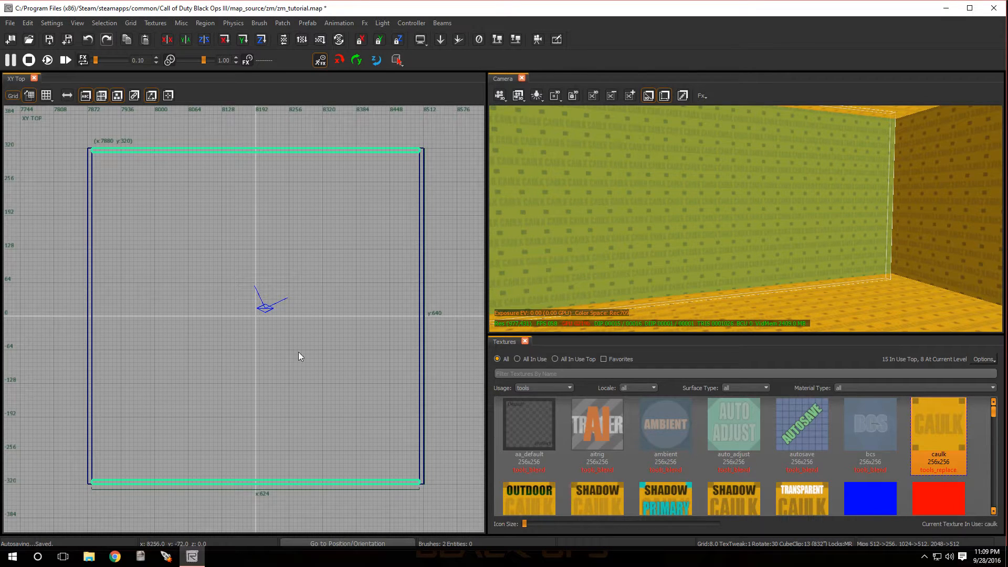
pyautogui.press('Escape')
# Step: Select the room's four walls and trim their upper and lower ends by 8 units each in the XZ Front view
pyautogui.keyDown('shift'); pyautogui.click(744, 229); pyautogui.keyUp('shift')
pyautogui.moveTo(742, 227); pyautogui.dragTo(903, 221, button='right')
pyautogui.keyDown('shift'); pyautogui.click(805, 221); pyautogui.keyUp('shift')
pyautogui.keyDown('shift'); pyautogui.click(807, 220); pyautogui.keyUp('shift')
pyautogui.moveTo(807, 220); pyautogui.dragTo(898, 220, button='right')
pyautogui.keyDown('shift'); pyautogui.click(806, 221); pyautogui.keyUp('shift')
pyautogui.hotkey('ctrl', 'Tab')
pyautogui.scroll(-4, 360, 340)
pyautogui.scroll(4, 379, 346)
pyautogui.moveTo(330, 188); pyautogui.dragTo(332, 192)
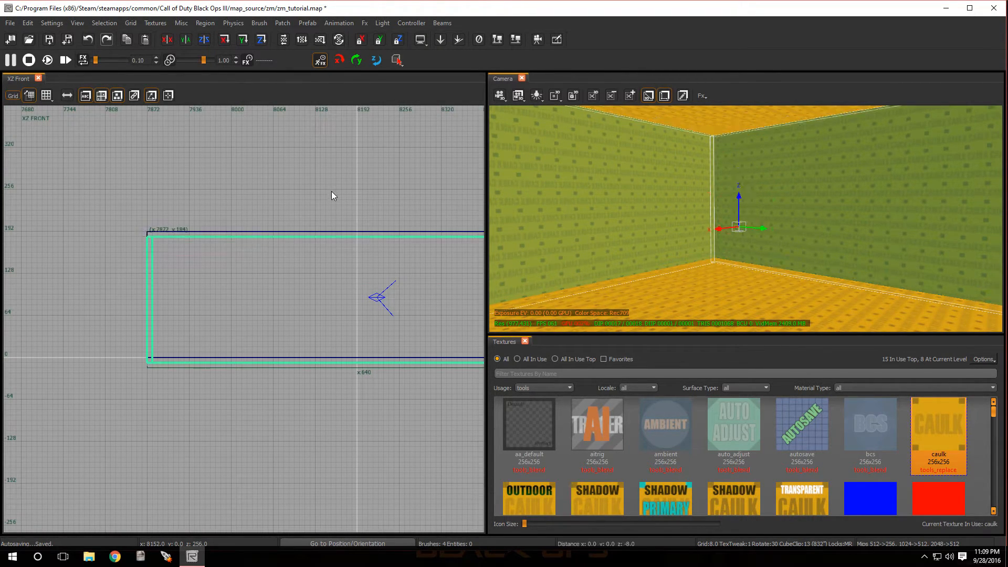
pyautogui.moveTo(306, 421); pyautogui.dragTo(304, 417)
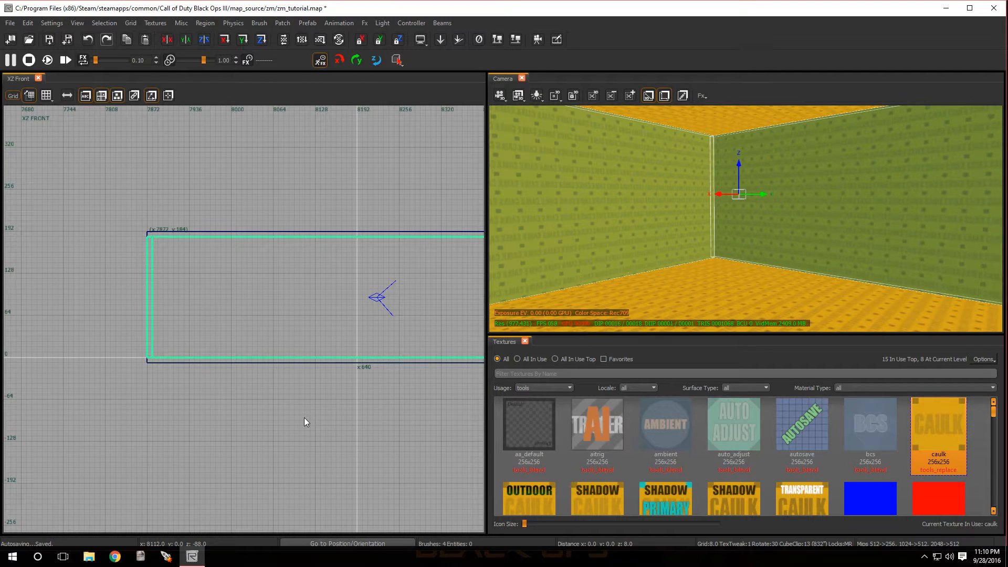
pyautogui.press('Escape')
# Step: Select the room's walls, ceiling and floor, invert the selection and hide the rest of the map
pyautogui.moveTo(740, 218)
pyautogui.mouseDown(button='right')
pyautogui.moveTo(803, 187)
pyautogui.moveTo(782, 216)
pyautogui.moveTo(892, 215)
pyautogui.mouseUp(button='right')
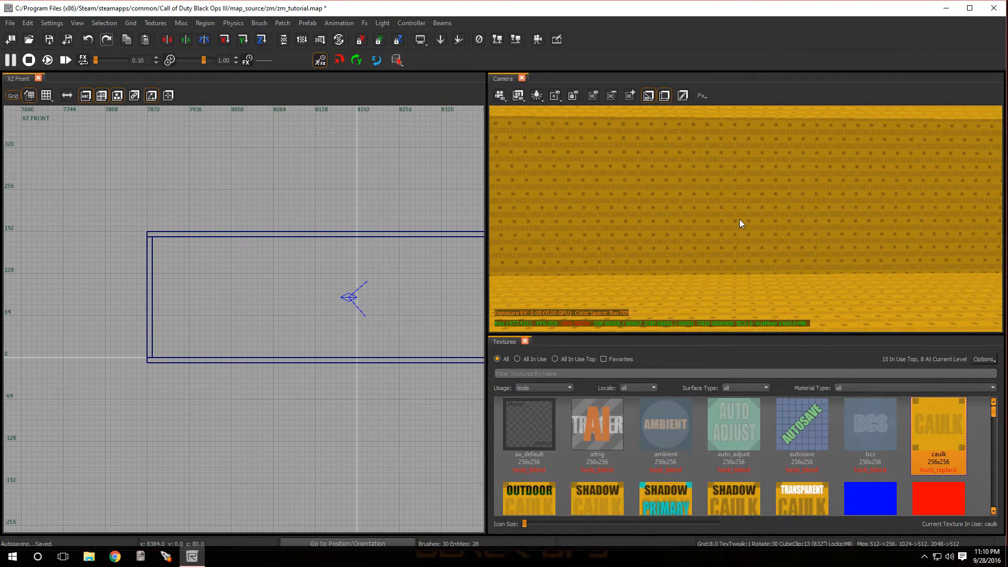
pyautogui.keyDown('shift'); pyautogui.click(738, 203); pyautogui.keyUp('shift')
pyautogui.keyDown('shift'); pyautogui.click(753, 112); pyautogui.keyUp('shift')
pyautogui.moveTo(754, 150); pyautogui.dragTo(798, 151, button='right')
pyautogui.keyDown('shift'); pyautogui.click(756, 214); pyautogui.keyUp('shift')
pyautogui.moveTo(751, 210); pyautogui.dragTo(840, 208, button='right')
pyautogui.keyDown('shift'); pyautogui.click(764, 208); pyautogui.keyUp('shift')
pyautogui.keyDown('shift'); pyautogui.click(764, 207); pyautogui.keyUp('shift')
pyautogui.keyDown('shift'); pyautogui.click(672, 278); pyautogui.keyUp('shift')
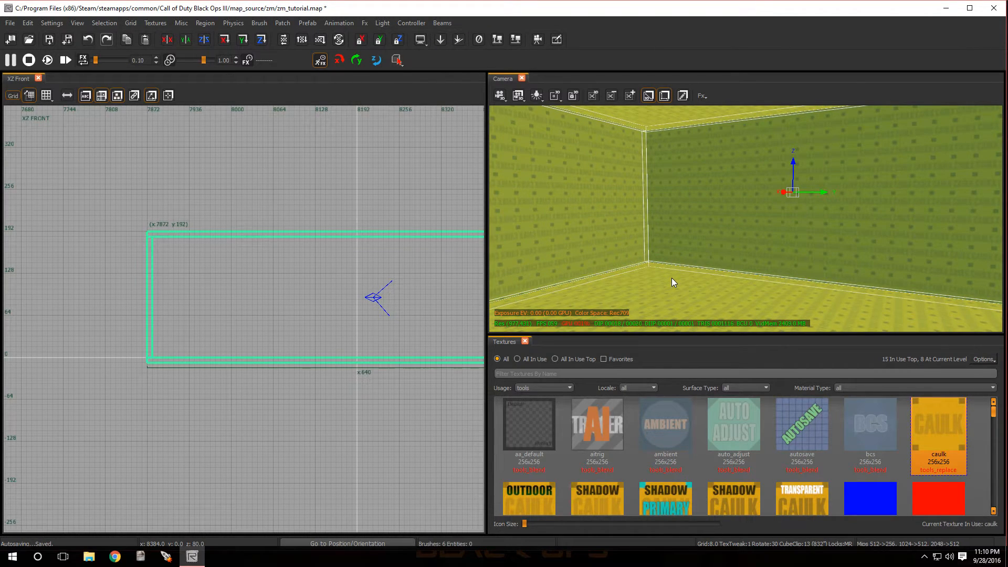
pyautogui.press('Escape')
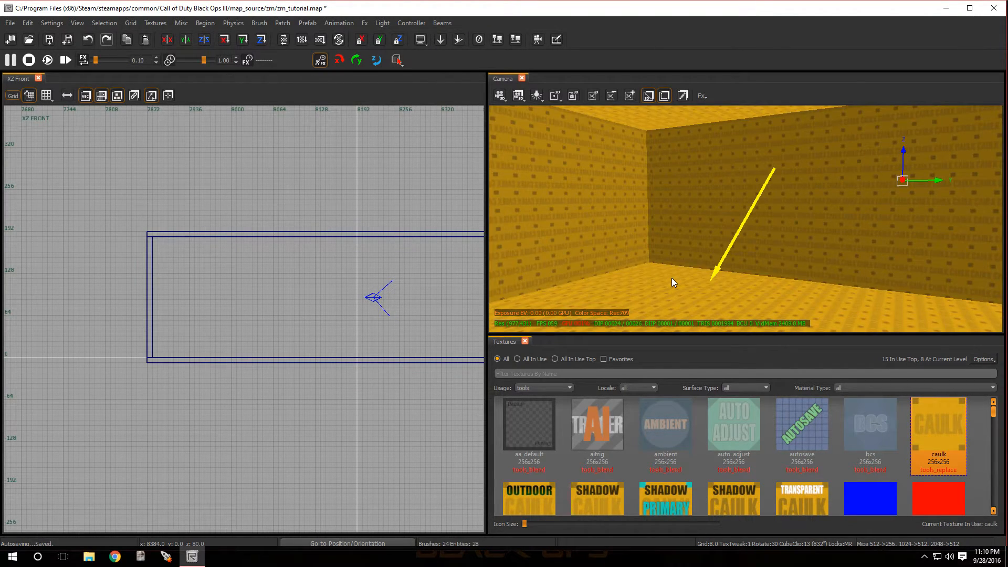
pyautogui.scroll(-3, 276, 323)
pyautogui.scroll(-5, 276, 323)
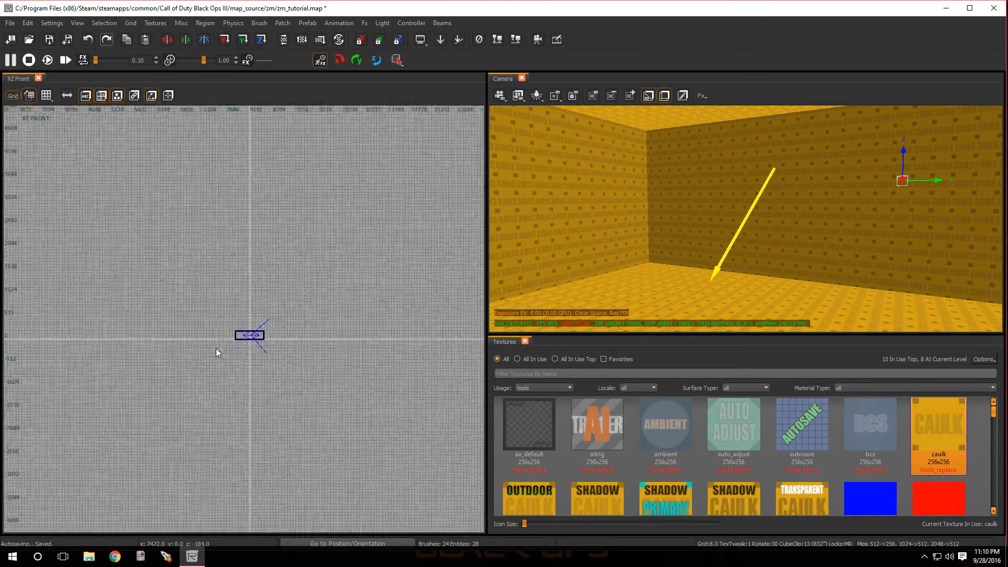
pyautogui.scroll(6, 145, 339)
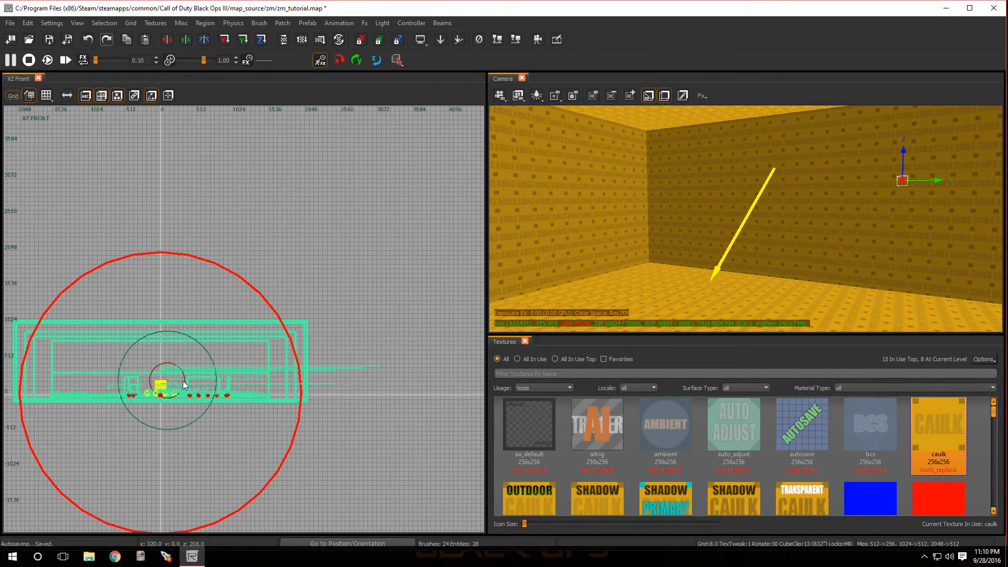
pyautogui.press('h')
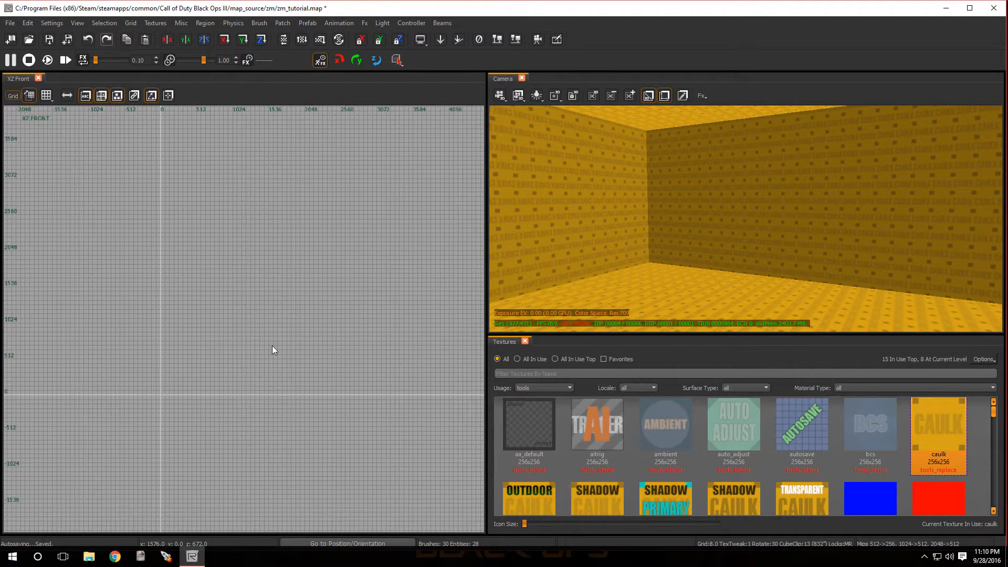
# Step: View the caulked room from outside, and look over the Filter Window's volume, entity, trigger and geometry filters before closing it
pyautogui.moveTo(559, 285); pyautogui.dragTo(593, 260, button='right')
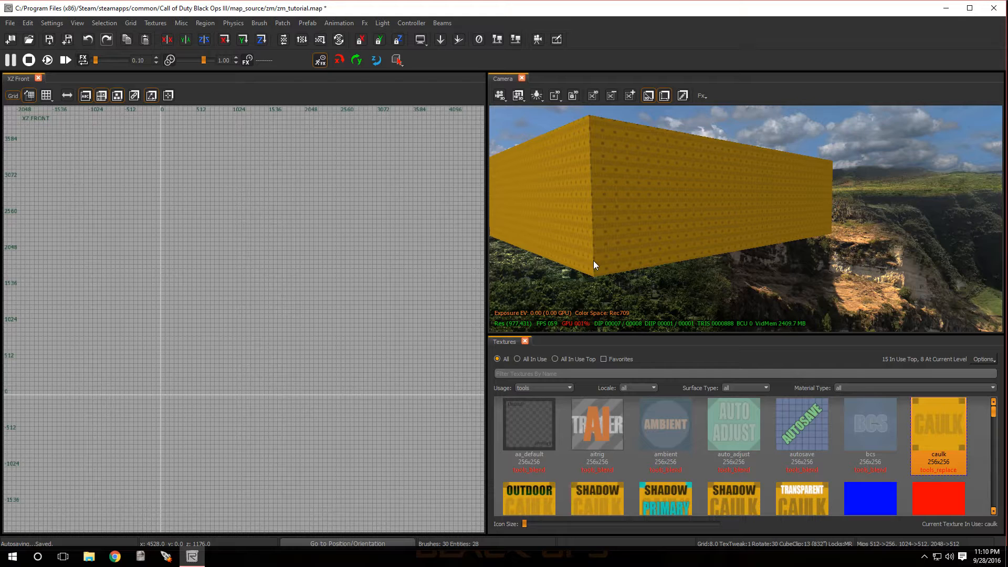
pyautogui.press('f')
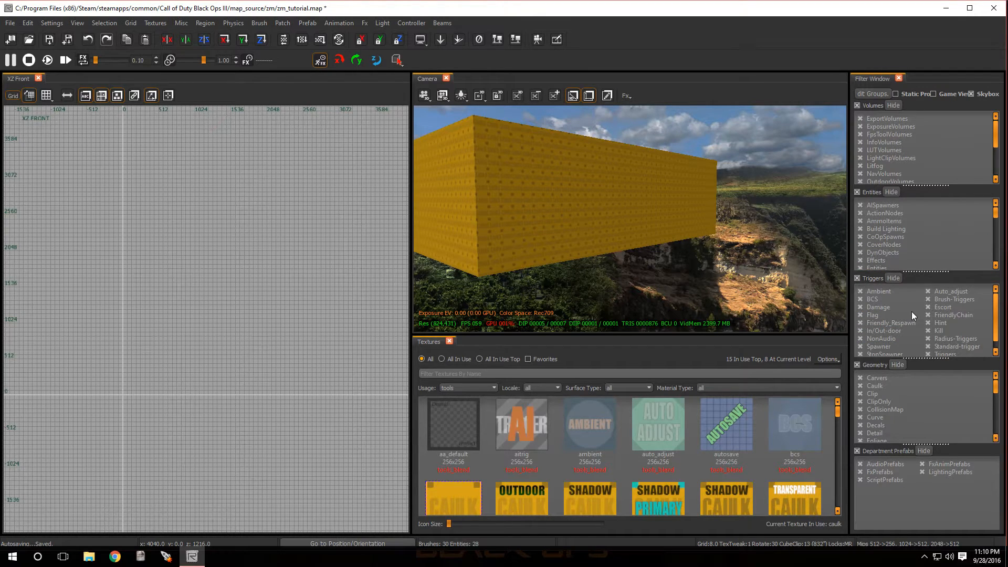
pyautogui.press('f')
pyautogui.press('f')
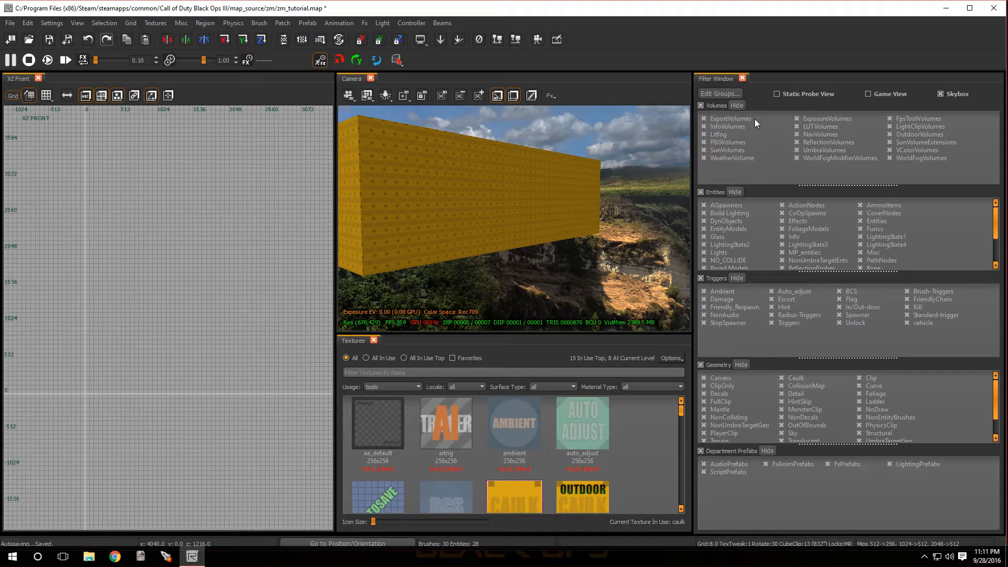
pyautogui.click(742, 79)
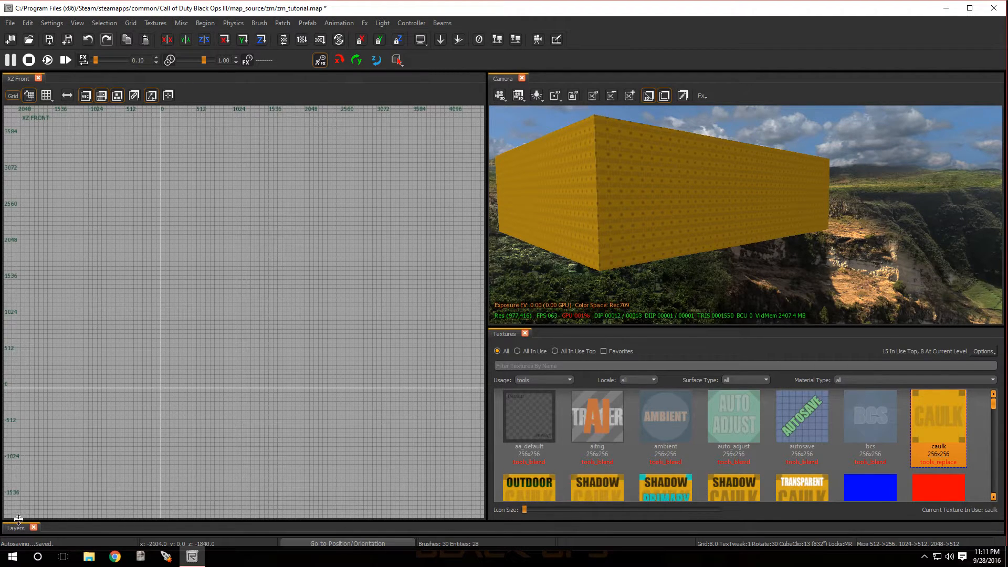
# Step: Enlarge the Layers window and explore The Map's layers, switching the visibility of 000_Global off and back on
pyautogui.moveTo(533, 522); pyautogui.dragTo(554, 278)
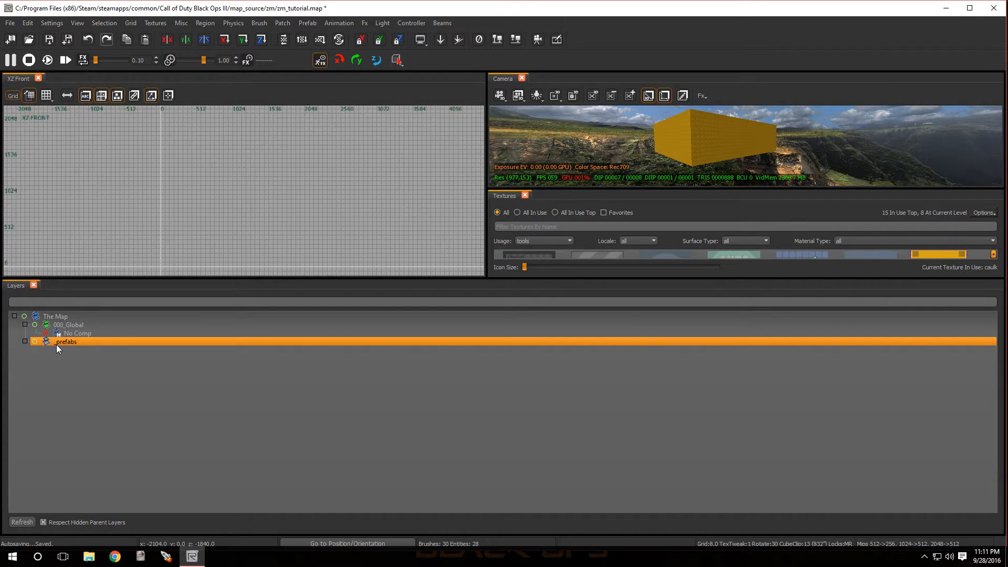
pyautogui.click(39, 318)
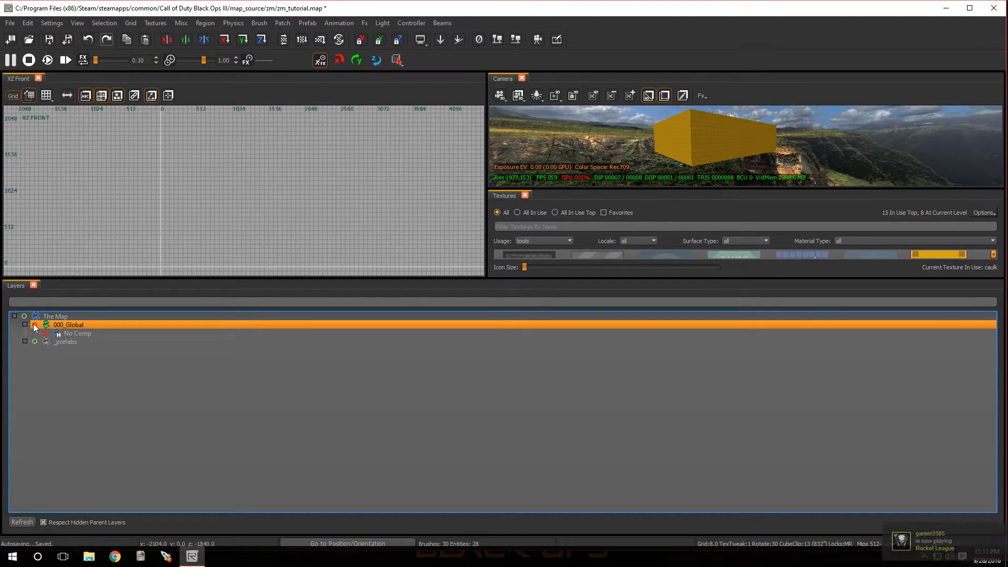
pyautogui.click(33, 324)
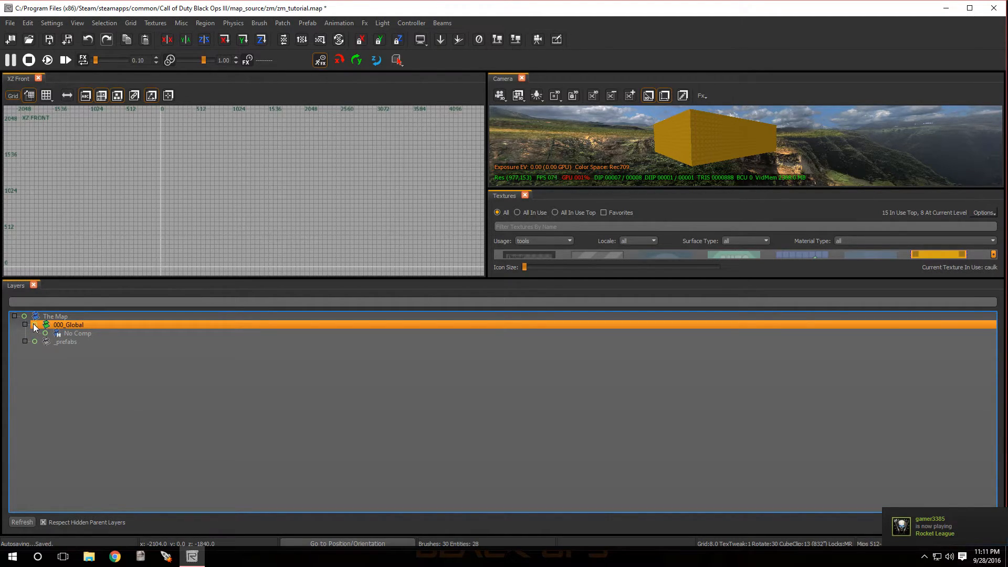
pyautogui.click(25, 325)
pyautogui.click(25, 325)
pyautogui.click(48, 335)
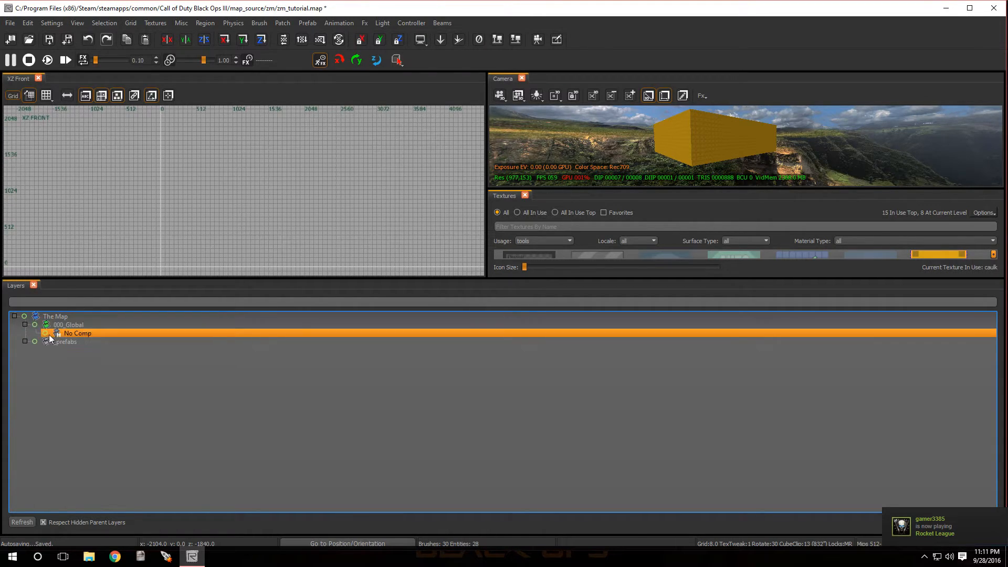
pyautogui.click(58, 317)
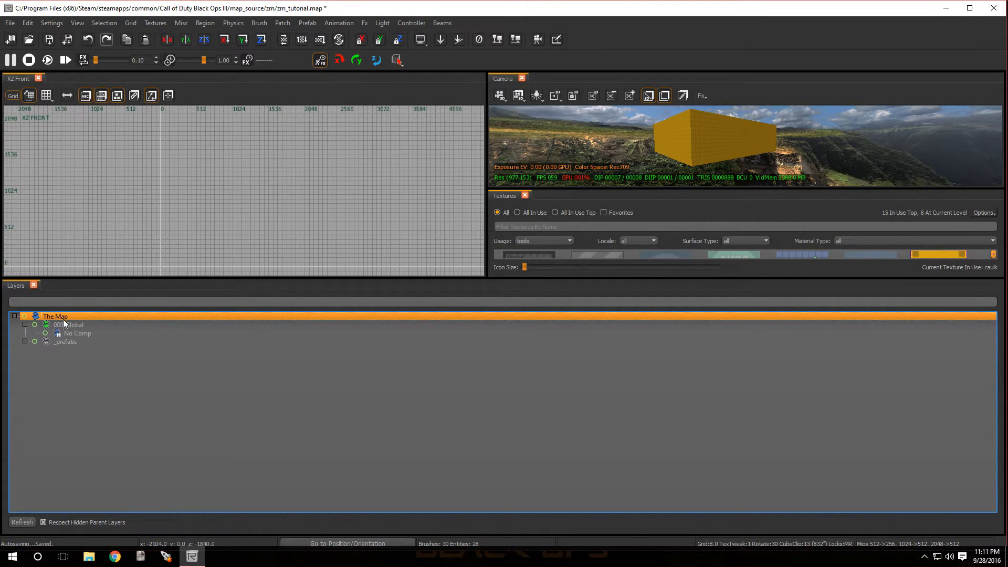
# Step: Create a new layer named starter_map under The Map in the Layers window
pyautogui.click(197, 301)
pyautogui.click(212, 342)
pyautogui.click(76, 316)
pyautogui.rightClick(75, 316)
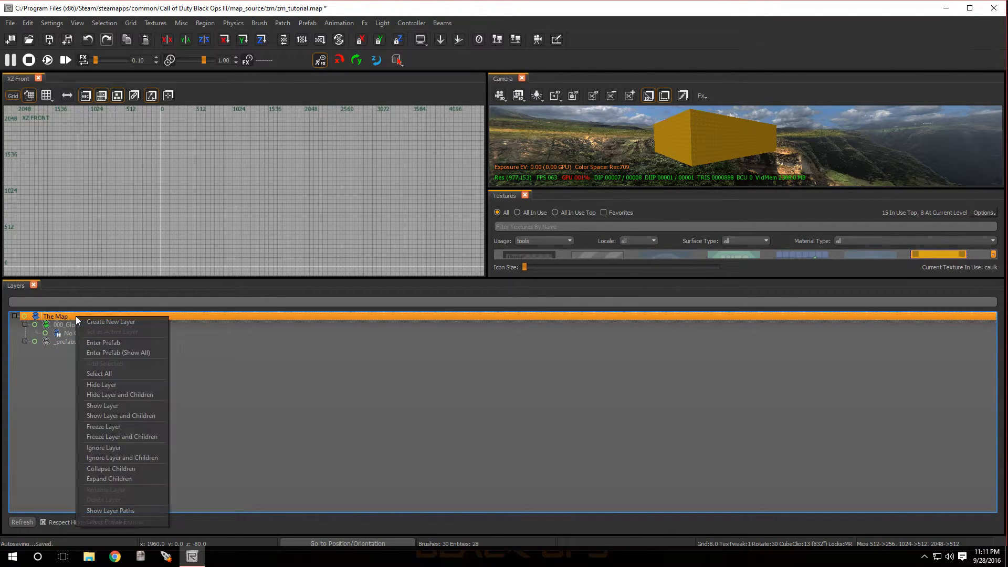
pyautogui.click(110, 322)
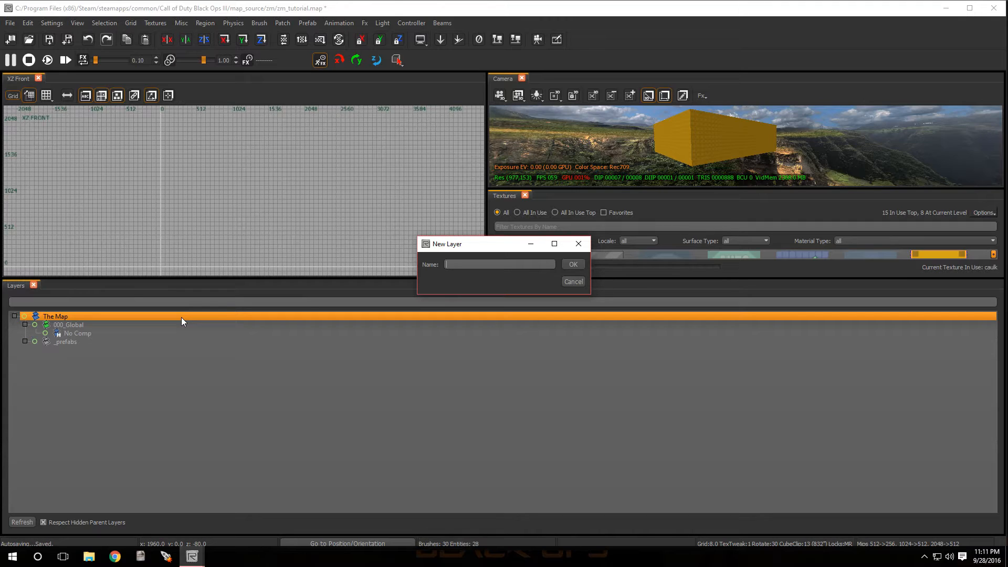
pyautogui.write('starter_map')
pyautogui.click(573, 265)
pyautogui.click(107, 351)
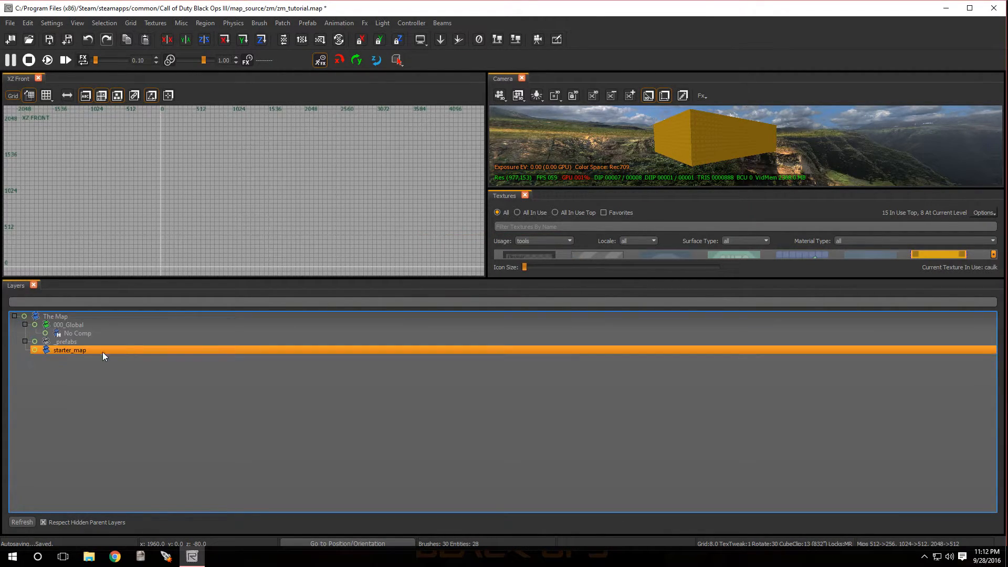
# Step: Unhide the rest of the map and select the caulked room's four walls, ceiling and floor
pyautogui.moveTo(698, 145); pyautogui.dragTo(622, 140, button='right')
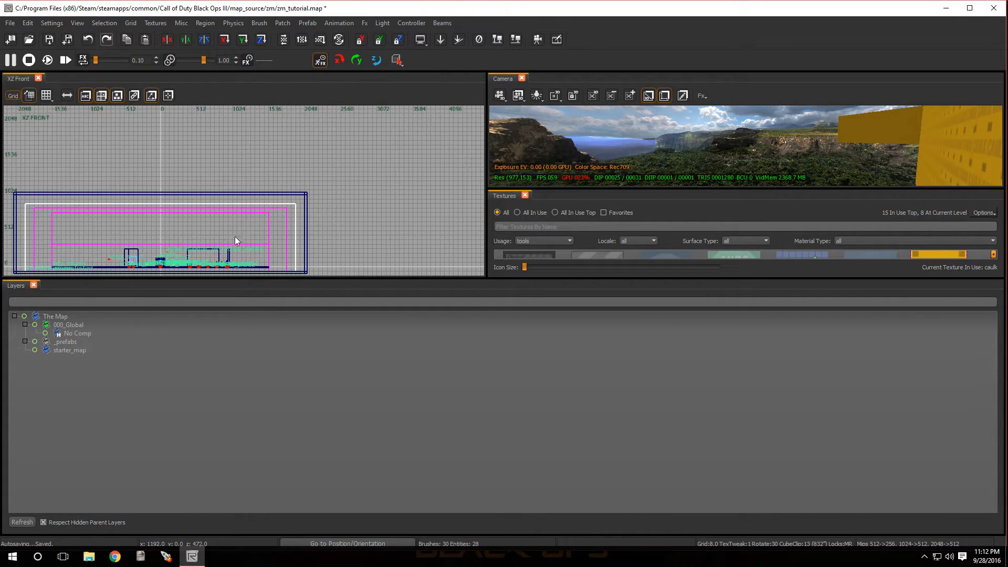
pyautogui.moveTo(774, 173)
pyautogui.mouseDown(button='right')
pyautogui.moveTo(804, 174)
pyautogui.moveTo(788, 152)
pyautogui.moveTo(774, 164)
pyautogui.mouseUp(button='right')
pyautogui.keyDown('shift'); pyautogui.click(780, 118); pyautogui.keyUp('shift')
pyautogui.keyDown('shift'); pyautogui.click(762, 116); pyautogui.keyUp('shift')
pyautogui.keyDown('shift'); pyautogui.click(695, 131); pyautogui.keyUp('shift')
pyautogui.keyDown('shift'); pyautogui.click(793, 163); pyautogui.keyUp('shift')
pyautogui.keyDown('shift'); pyautogui.click(914, 140); pyautogui.keyUp('shift')
pyautogui.moveTo(914, 141)
pyautogui.mouseDown(button='right')
pyautogui.moveTo(819, 141)
pyautogui.moveTo(859, 149)
pyautogui.mouseUp(button='right')
pyautogui.keyDown('shift'); pyautogui.click(799, 143); pyautogui.keyUp('shift')
# Step: Enlarge the XZ Front view, invert the selection, add the original map's objects to the starter_map layer and deselect everything
pyautogui.scroll(-5, 348, 224)
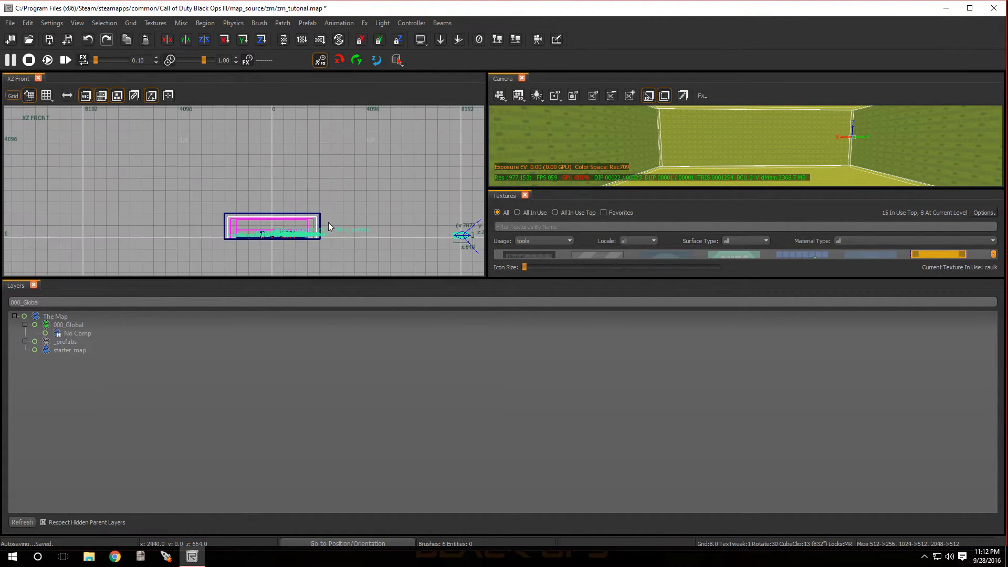
pyautogui.moveTo(497, 279); pyautogui.dragTo(522, 391)
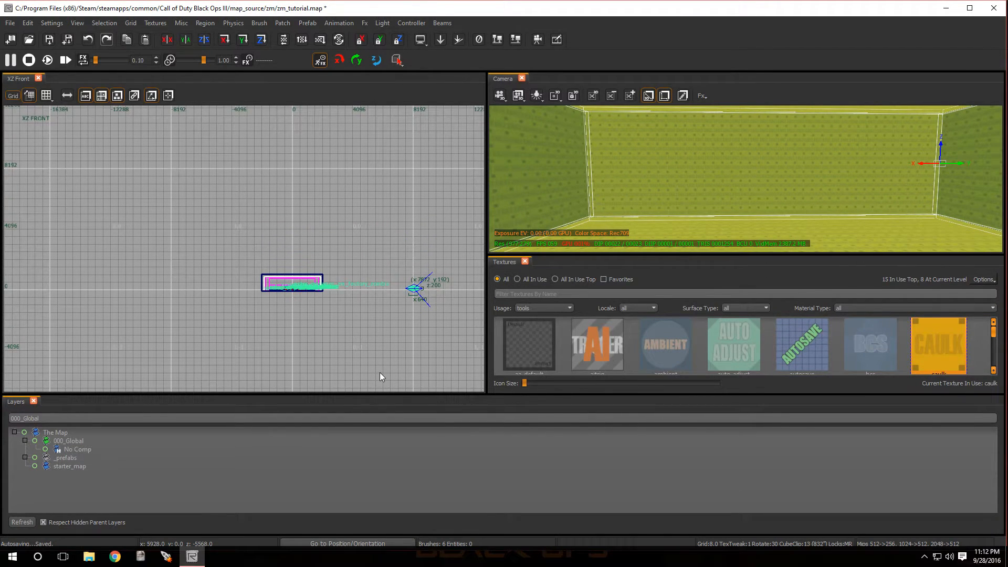
pyautogui.press('i')
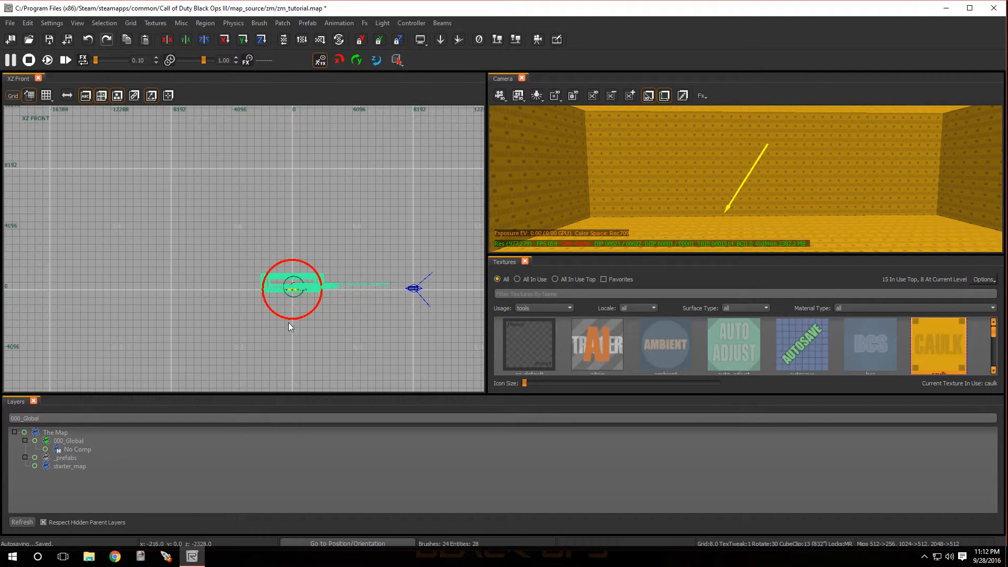
pyautogui.click(86, 466)
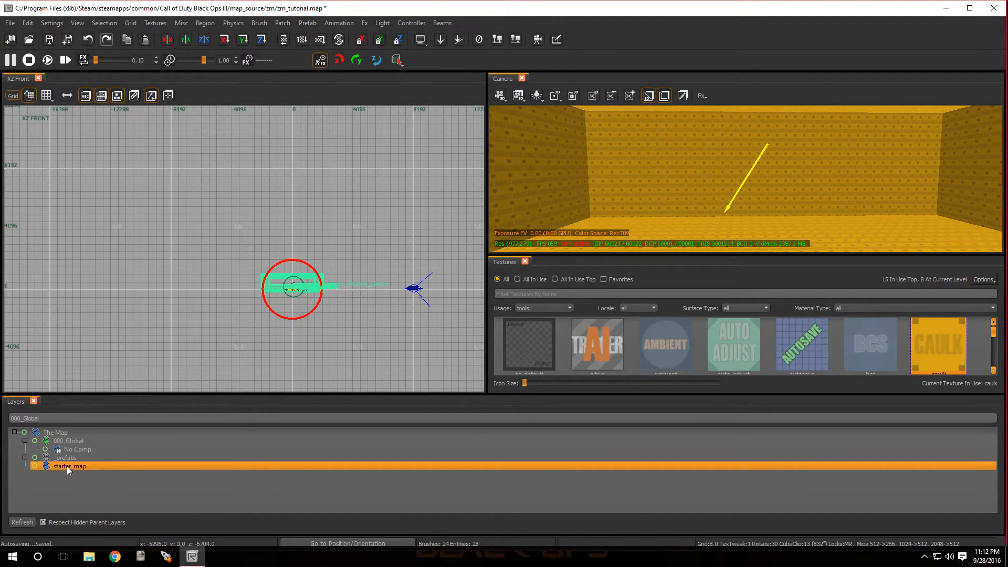
pyautogui.rightClick(66, 466)
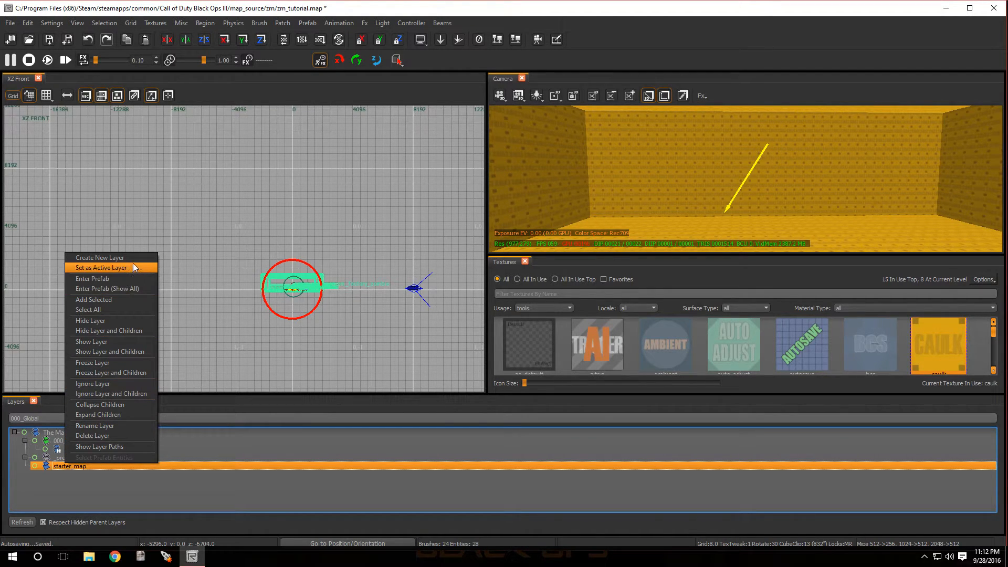
pyautogui.click(103, 299)
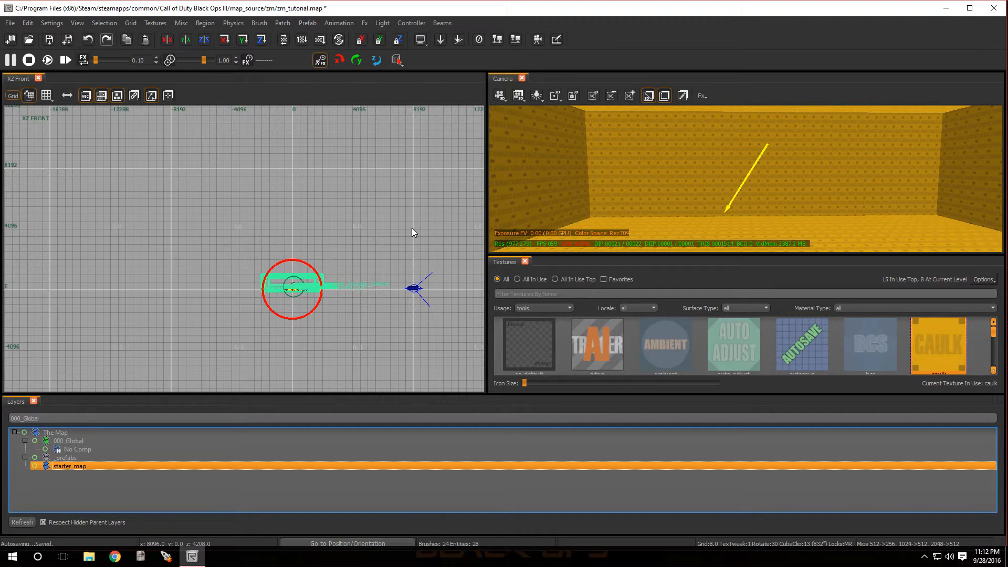
pyautogui.click(362, 253)
pyautogui.moveTo(630, 200); pyautogui.dragTo(787, 199, button='right')
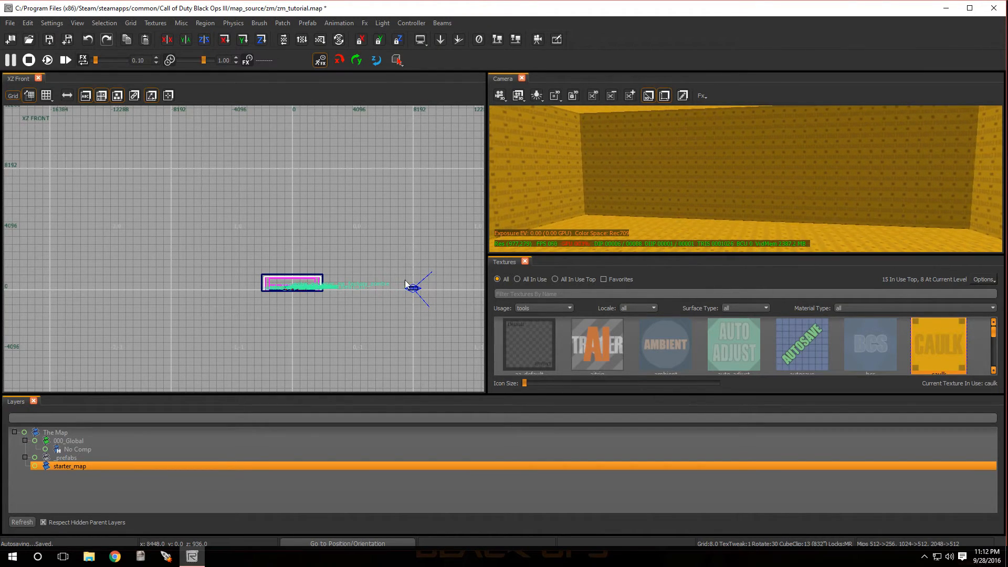
# Step: Look over the starter_map layer's commands and hide the layer
pyautogui.scroll(2, 415, 292)
pyautogui.scroll(3, 420, 294)
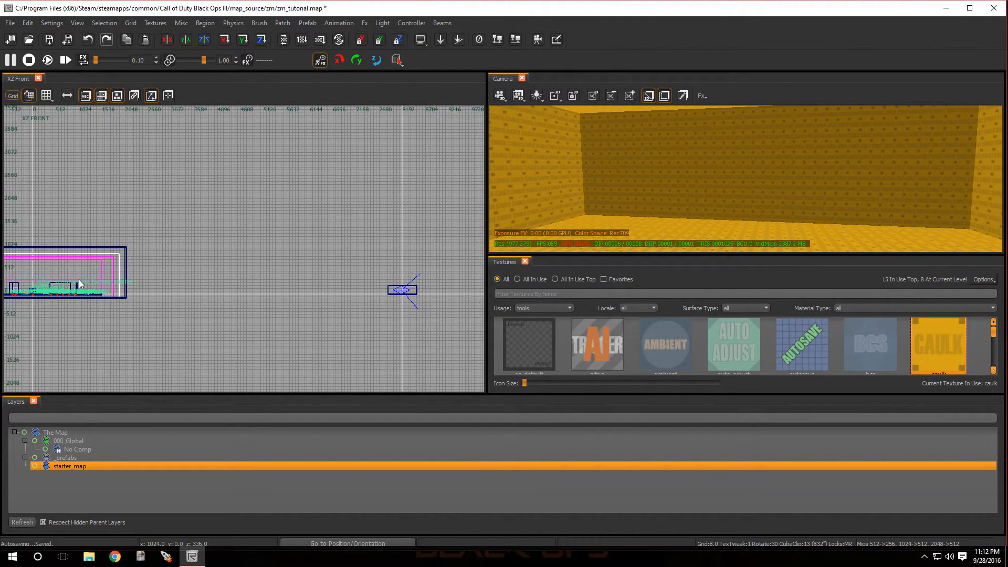
pyautogui.scroll(-3, 79, 281)
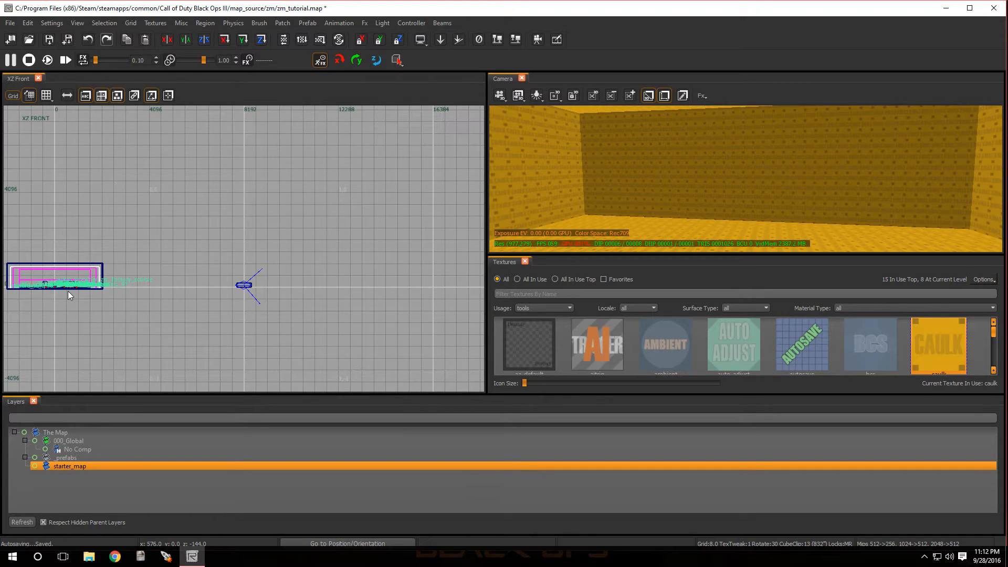
pyautogui.click(34, 466)
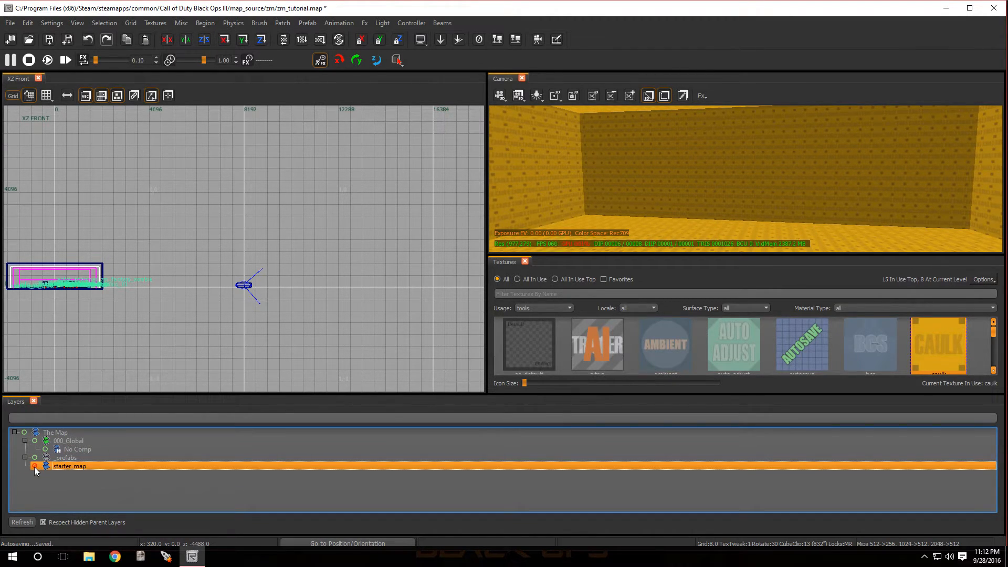
pyautogui.click(74, 471)
pyautogui.click(75, 469)
pyautogui.rightClick(74, 468)
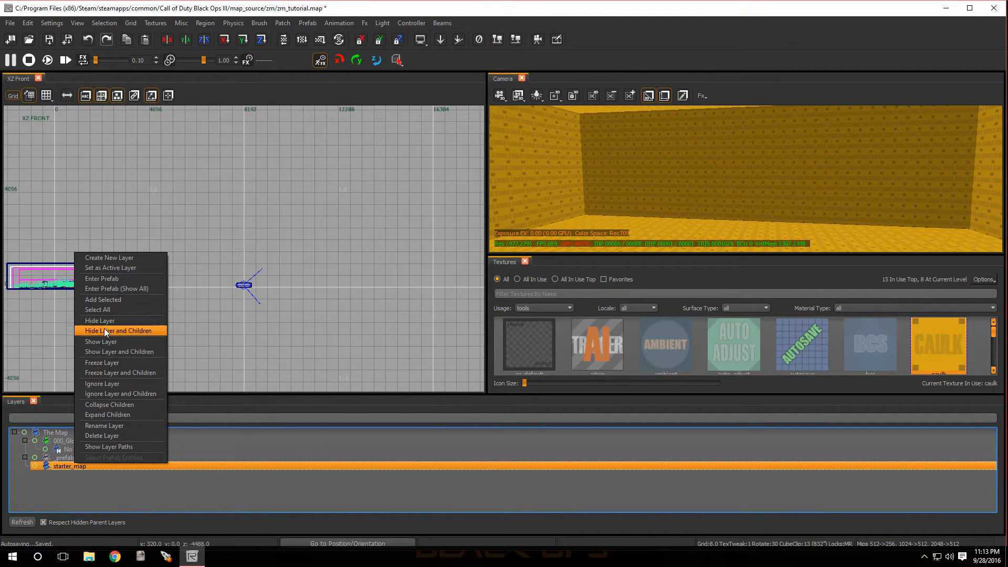
pyautogui.moveTo(231, 444); pyautogui.dragTo(47, 468)
pyautogui.click(46, 466)
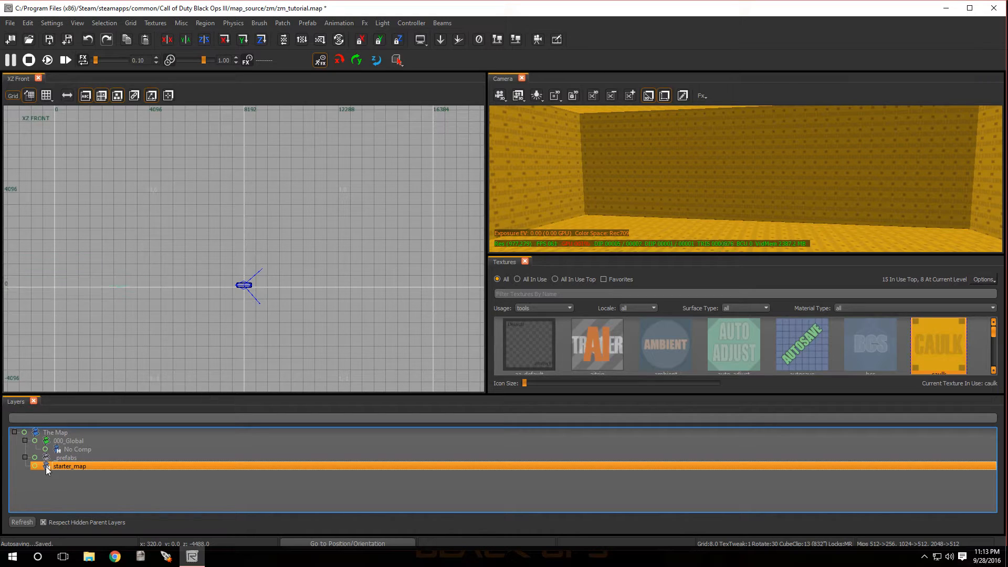
# Step: Switch the starter_map layer's visibility on and off again to check what it contains, leaving the layer hidden
pyautogui.click(46, 466)
pyautogui.click(46, 466)
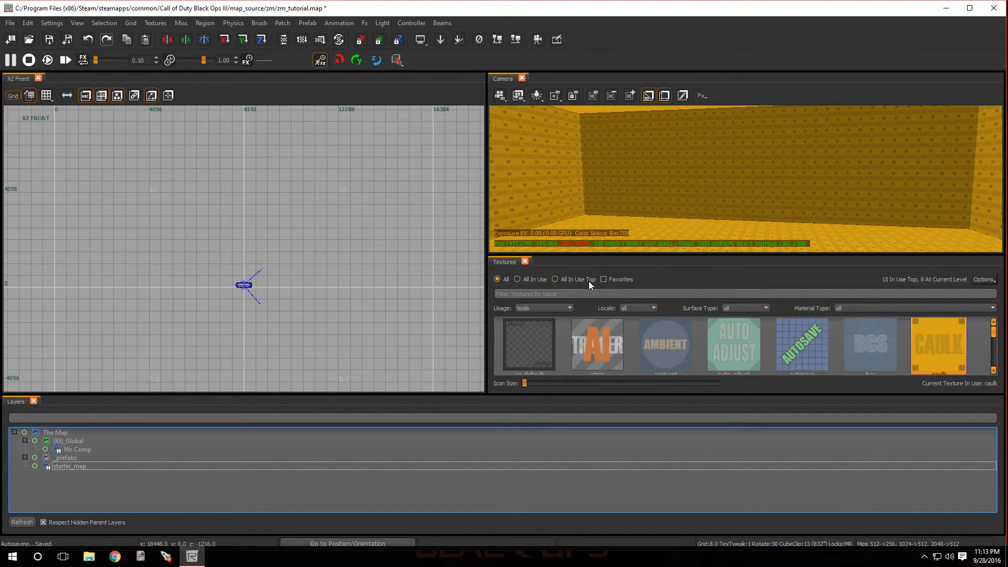
pyautogui.moveTo(703, 207)
pyautogui.mouseDown(button='right')
pyautogui.moveTo(741, 200)
pyautogui.moveTo(729, 205)
pyautogui.mouseUp(button='right')
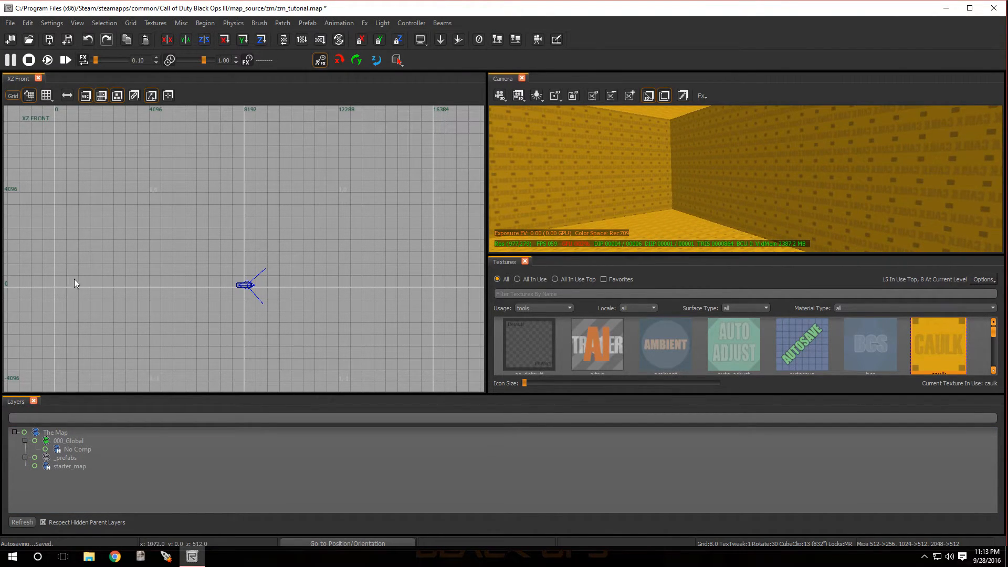
pyautogui.click(46, 468)
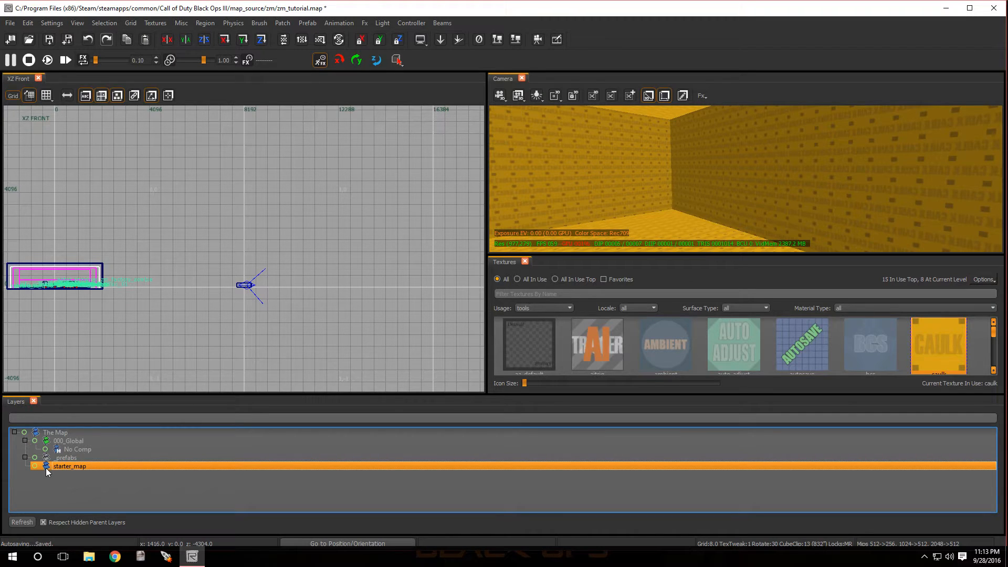
pyautogui.click(45, 468)
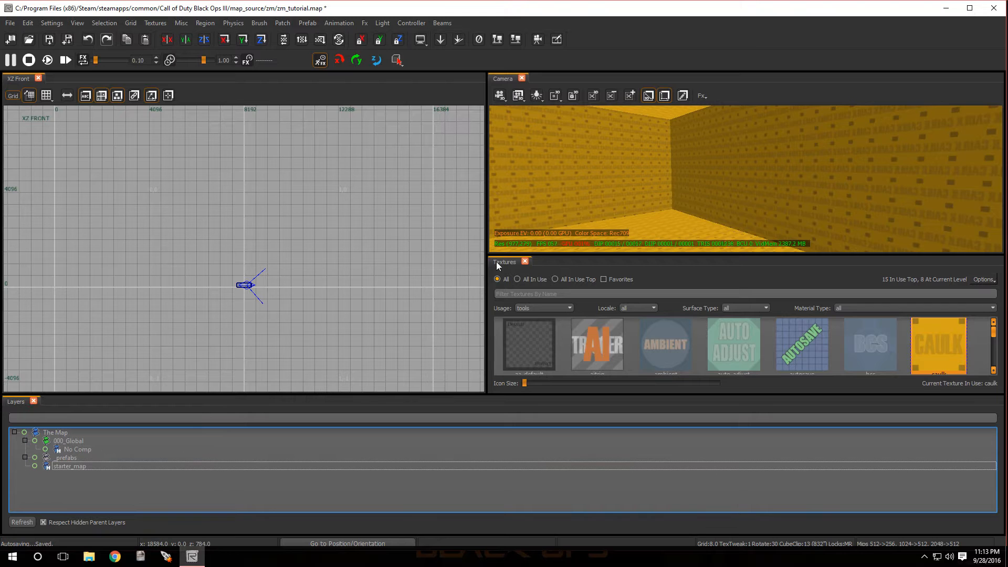
# Step: Select the room's ceiling and split it into two halves with a vertical clip line at x 8192, keeping both pieces
pyautogui.moveTo(612, 200); pyautogui.dragTo(587, 216, button='right')
pyautogui.scroll(6, 281, 311)
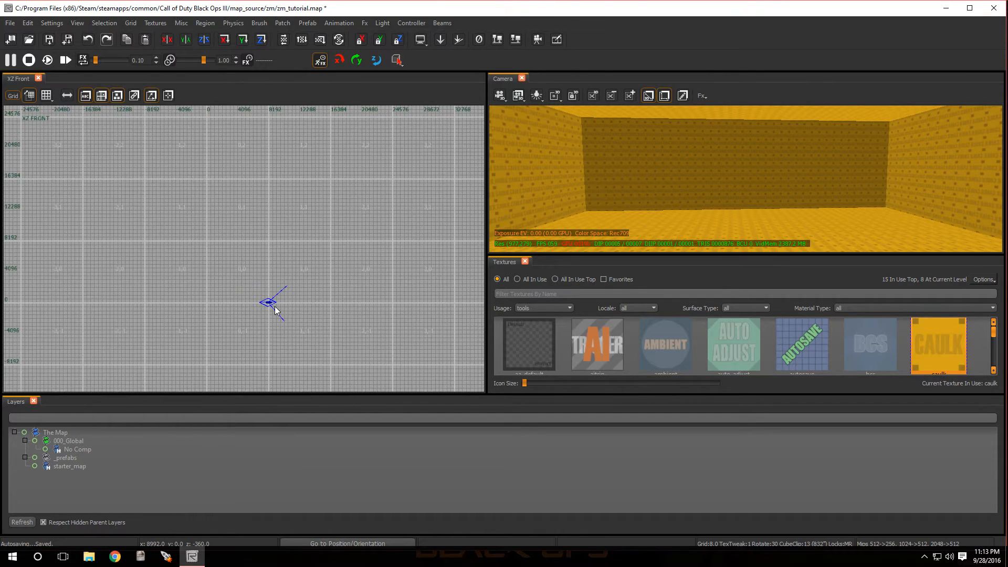
pyautogui.scroll(1, 275, 311)
pyautogui.scroll(-4, 146, 222)
pyautogui.scroll(5, 100, 187)
pyautogui.scroll(4, 210, 294)
pyautogui.scroll(2, 247, 304)
pyautogui.moveTo(604, 204); pyautogui.dragTo(650, 193, button='right')
pyautogui.keyDown('shift'); pyautogui.click(732, 115); pyautogui.keyUp('shift')
pyautogui.scroll(-5, 313, 202)
pyautogui.scroll(6, 291, 151)
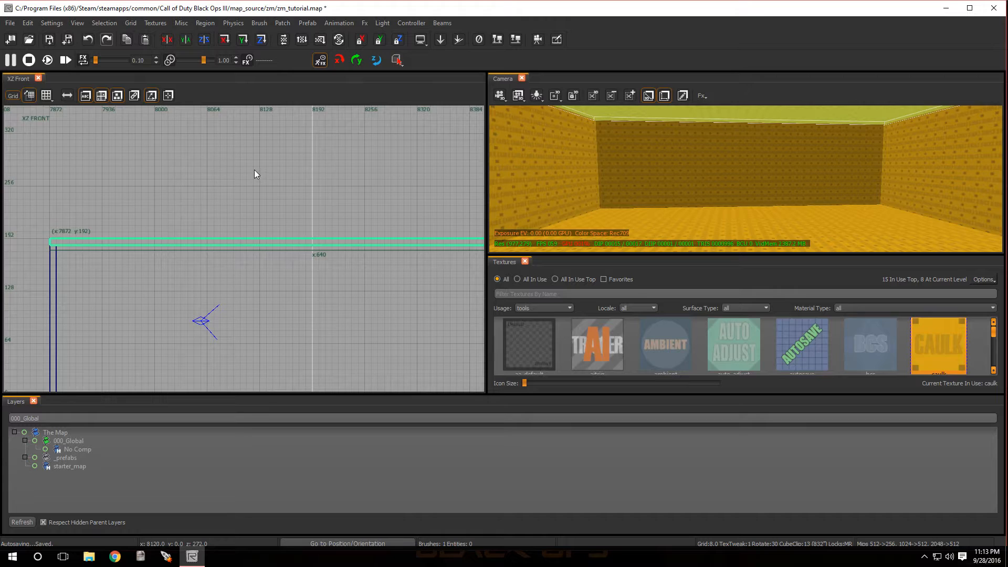
pyautogui.scroll(-5, 337, 253)
pyautogui.scroll(4, 367, 268)
pyautogui.scroll(-1, 314, 239)
pyautogui.scroll(2, 302, 232)
pyautogui.scroll(-2, 247, 243)
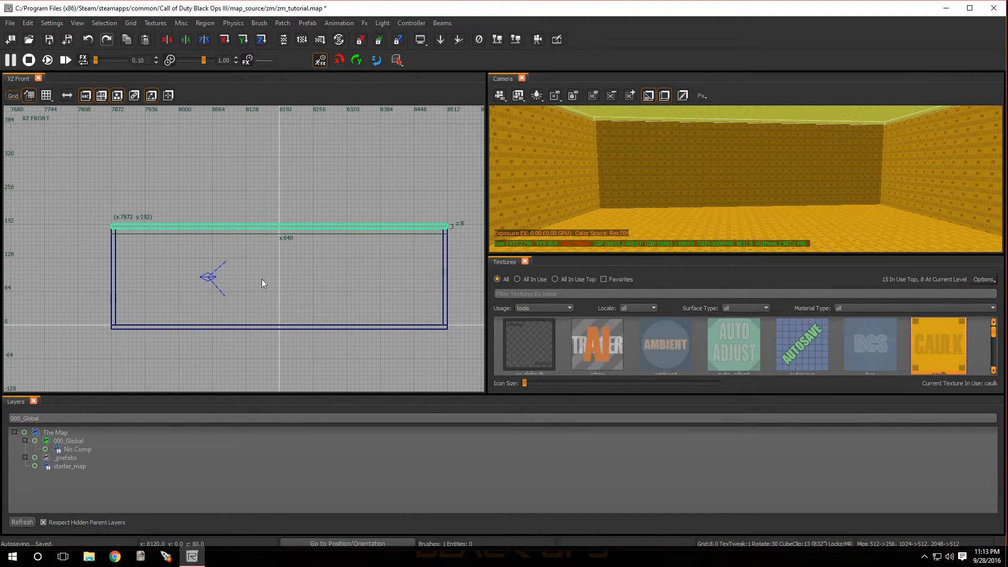
pyautogui.scroll(4, 276, 222)
pyautogui.scroll(-3, 282, 225)
pyautogui.scroll(2, 286, 234)
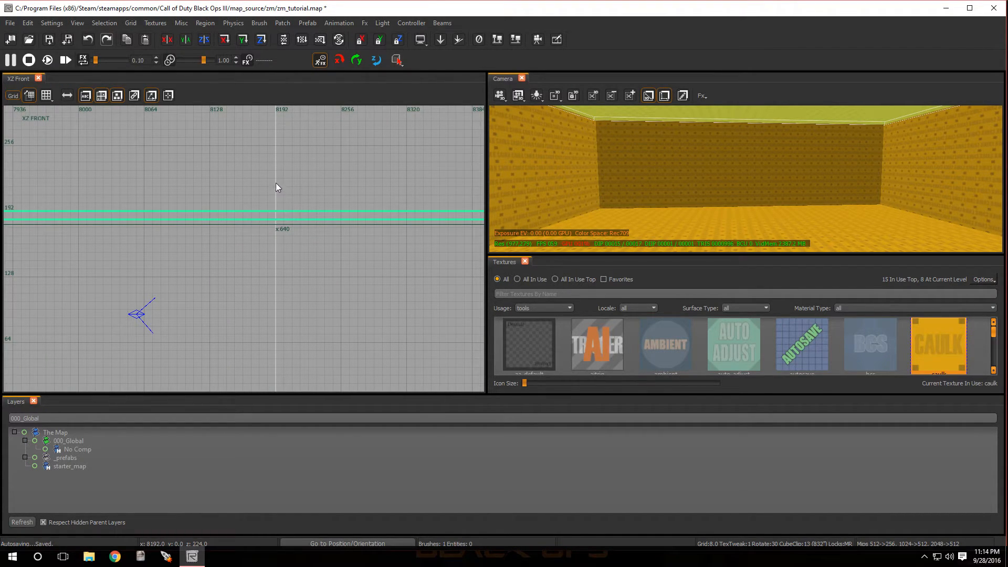
pyautogui.click(276, 244)
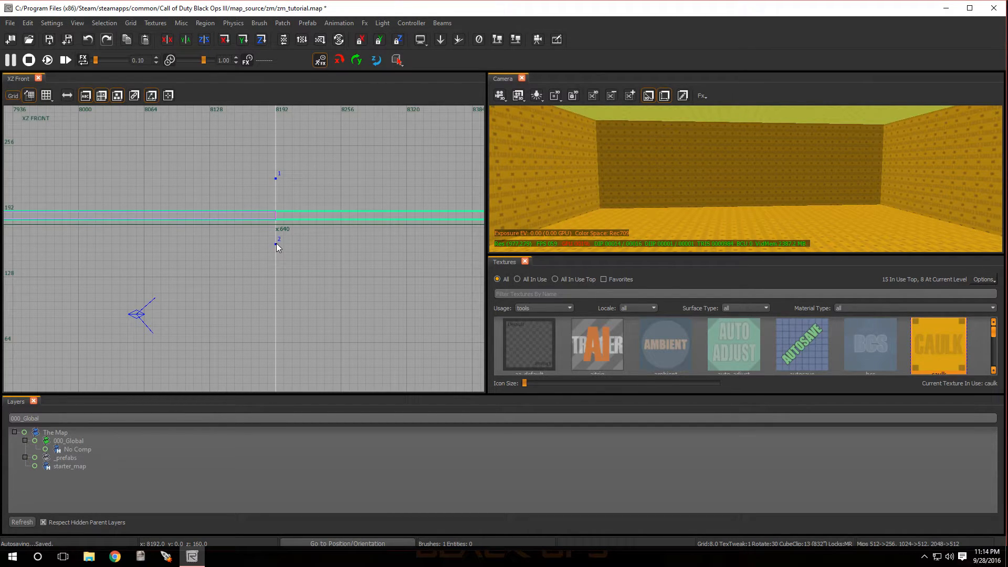
pyautogui.hotkey('shift', 'Return')
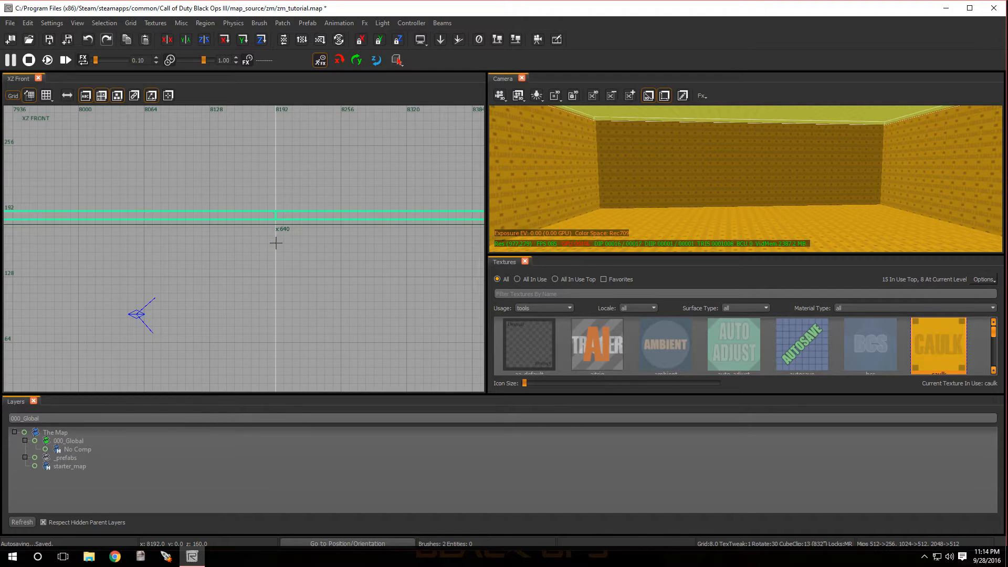
pyautogui.moveTo(678, 203)
pyautogui.mouseDown(button='right')
pyautogui.moveTo(654, 206)
pyautogui.moveTo(656, 236)
pyautogui.moveTo(593, 226)
pyautogui.moveTo(656, 226)
pyautogui.moveTo(670, 210)
pyautogui.moveTo(667, 184)
pyautogui.moveTo(688, 186)
pyautogui.mouseUp(button='right')
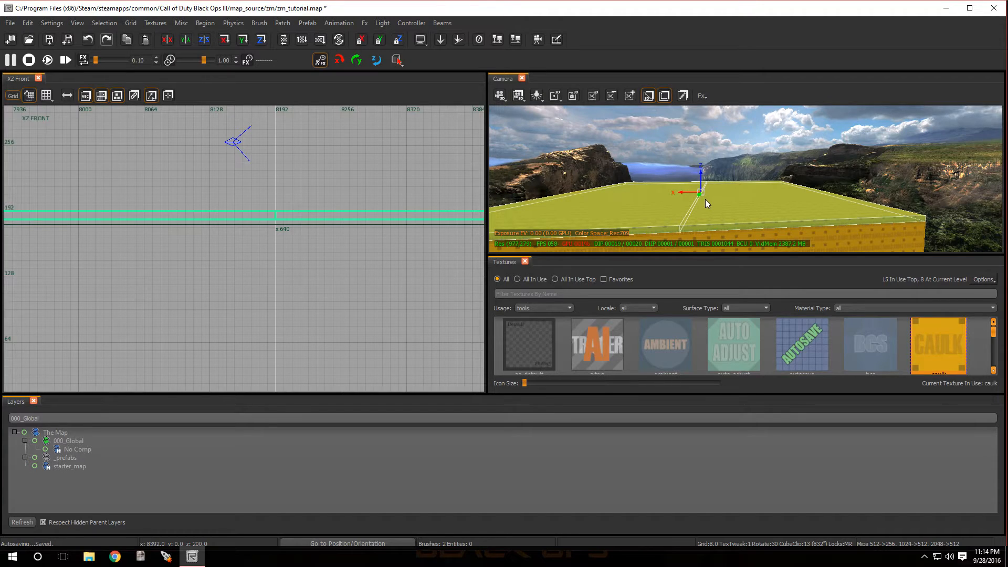
# Step: Select only the ceiling half starting at x 8192 and turn on edge editing for it
pyautogui.press('Escape')
pyautogui.keyDown('shift'); pyautogui.click(630, 210); pyautogui.keyUp('shift')
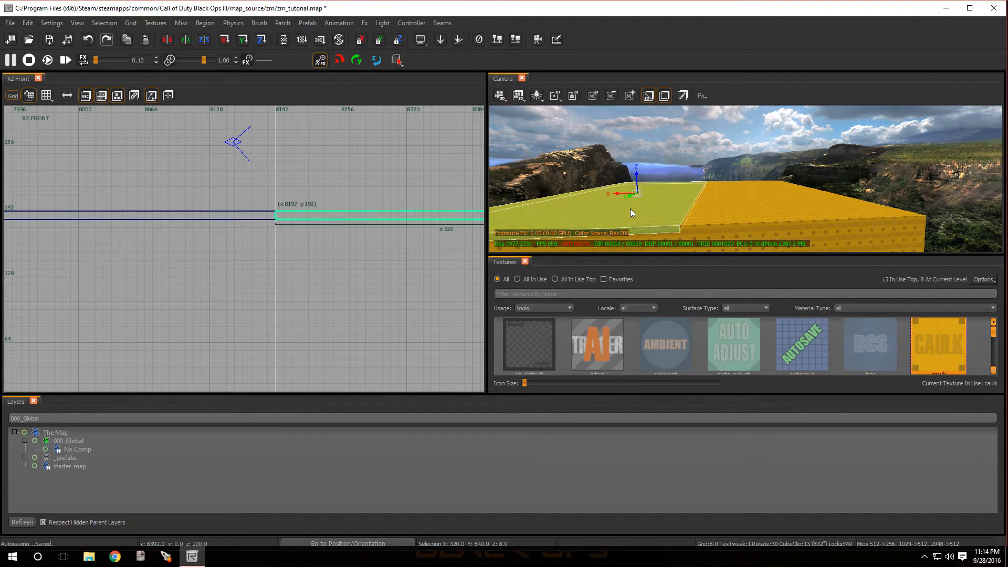
pyautogui.scroll(-1, 284, 209)
pyautogui.scroll(2, 270, 171)
pyautogui.scroll(-2, 282, 193)
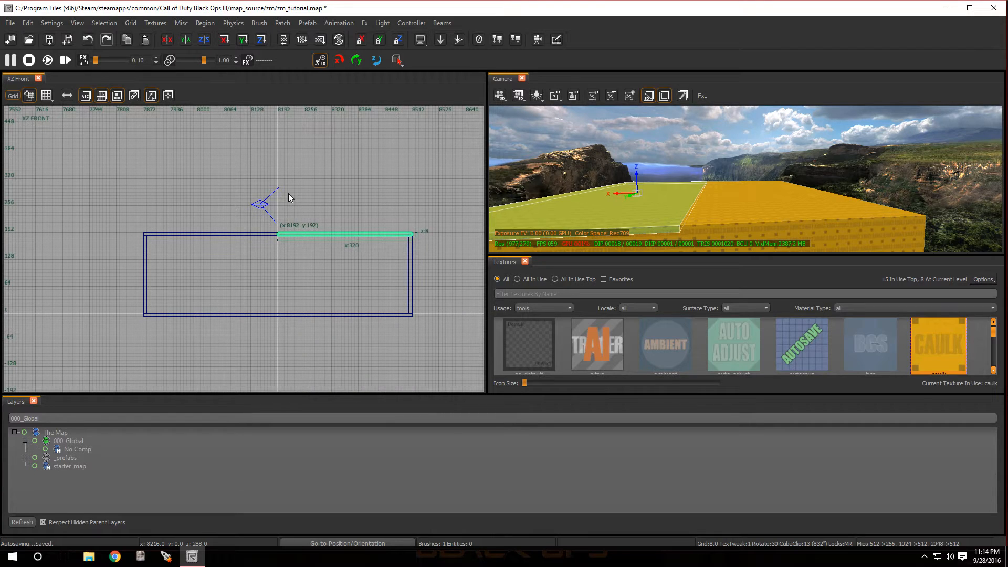
pyautogui.scroll(3, 279, 232)
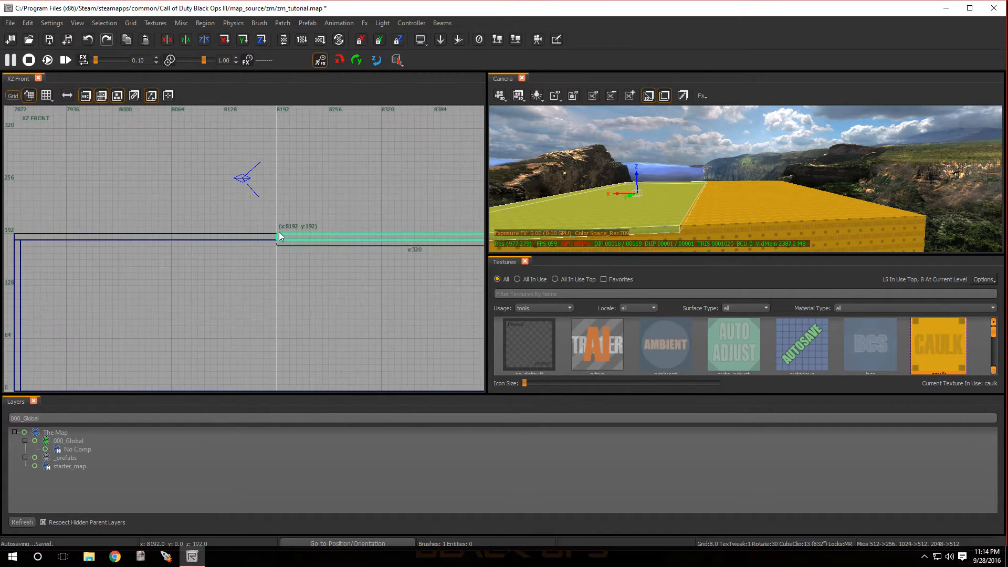
pyautogui.press('e')
pyautogui.scroll(-1, 279, 232)
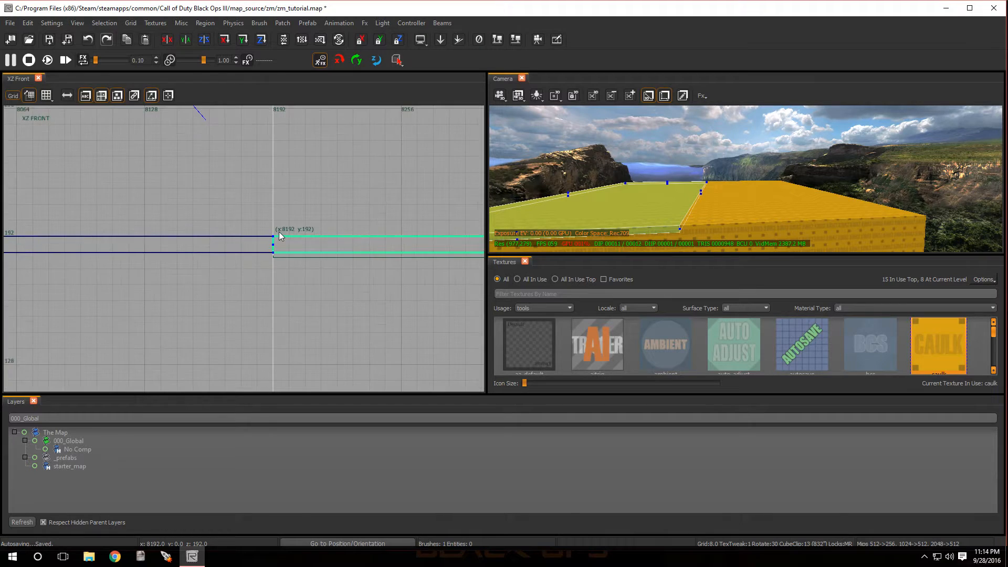
pyautogui.scroll(-4, 428, 235)
pyautogui.scroll(5, 398, 236)
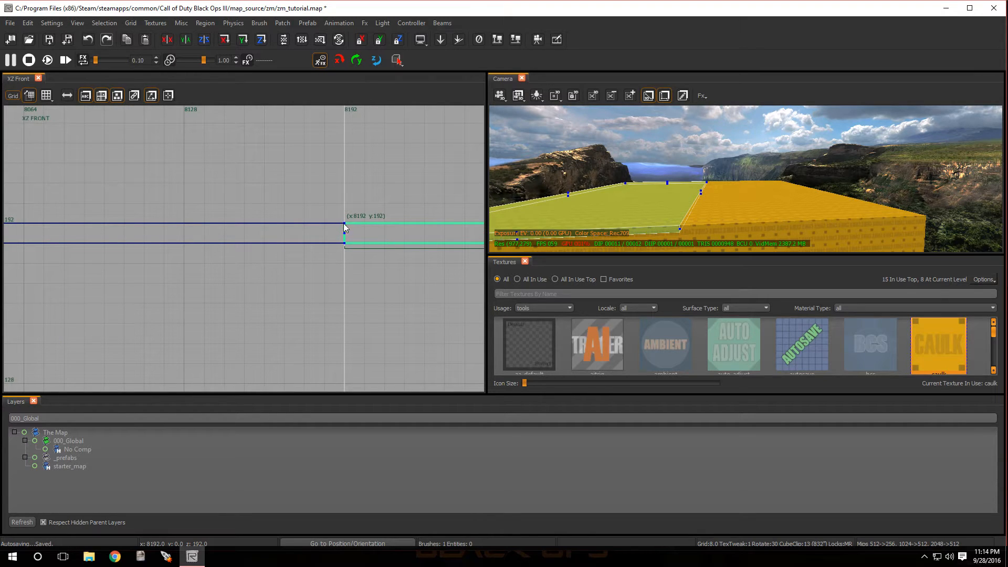
pyautogui.scroll(-5, 345, 230)
pyautogui.scroll(-4, 352, 173)
pyautogui.scroll(5, 347, 121)
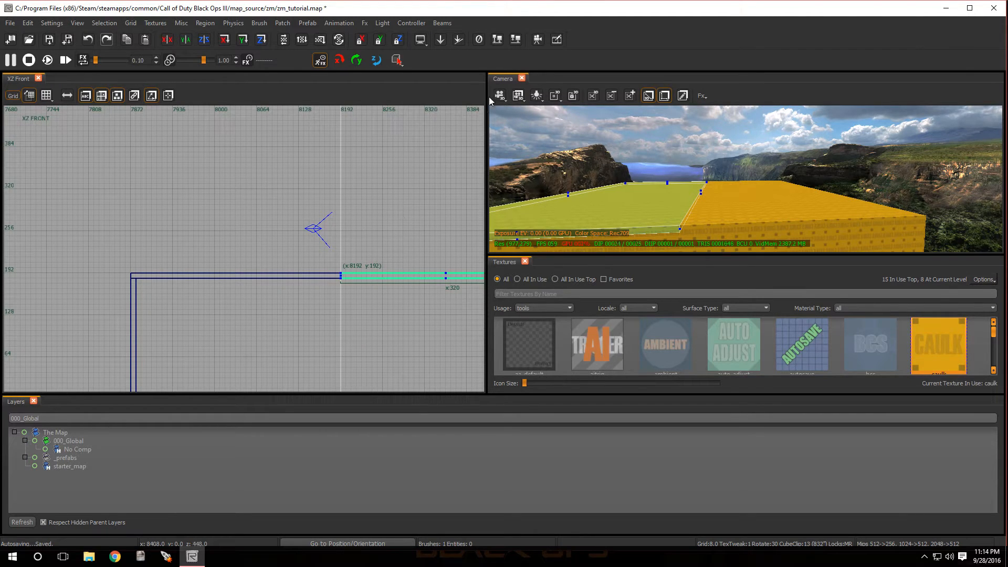
# Step: Close the Camera view and raise the ceiling half's upper edge at x 8192 by 128 units, forming a slope
pyautogui.click(522, 78)
pyautogui.scroll(-3, 616, 270)
pyautogui.scroll(4, 641, 276)
pyautogui.scroll(2, 425, 256)
pyautogui.scroll(-3, 425, 251)
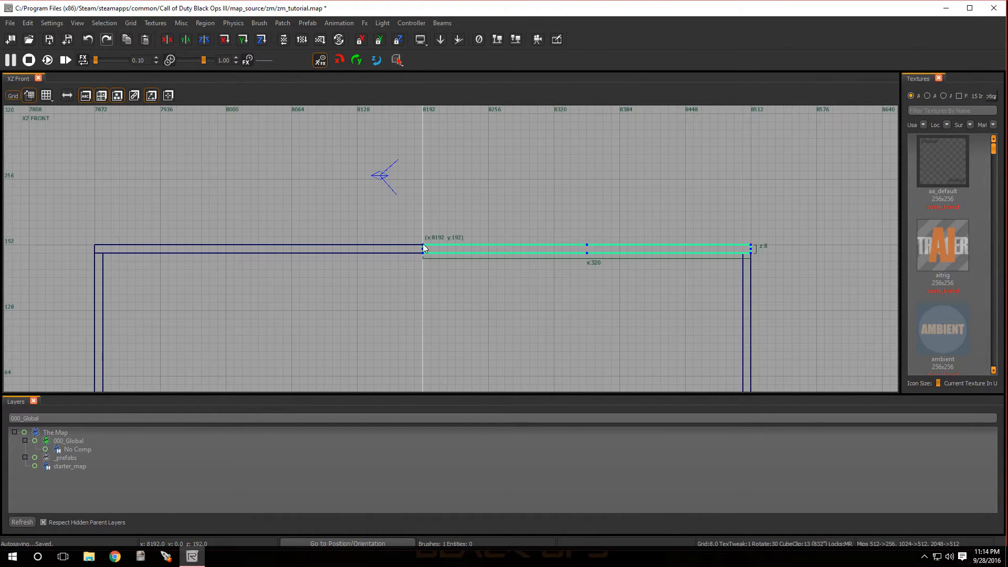
pyautogui.moveTo(423, 245); pyautogui.dragTo(423, 121)
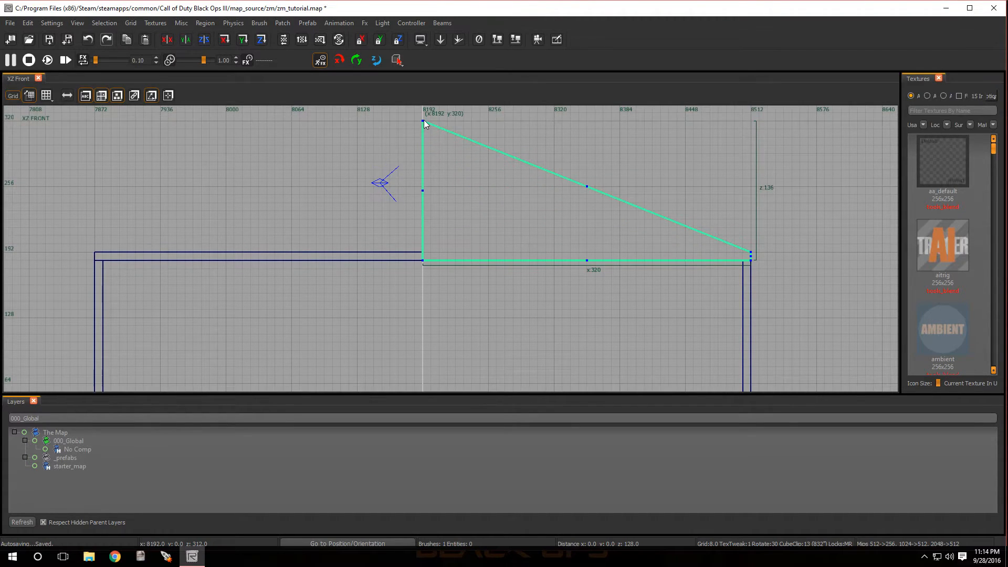
# Step: Raise the upper x 8192 edge of the flat ceiling half starting at x 7872 by 128 units to complete the roof peak
pyautogui.scroll(-2, 429, 125)
pyautogui.scroll(-2, 445, 113)
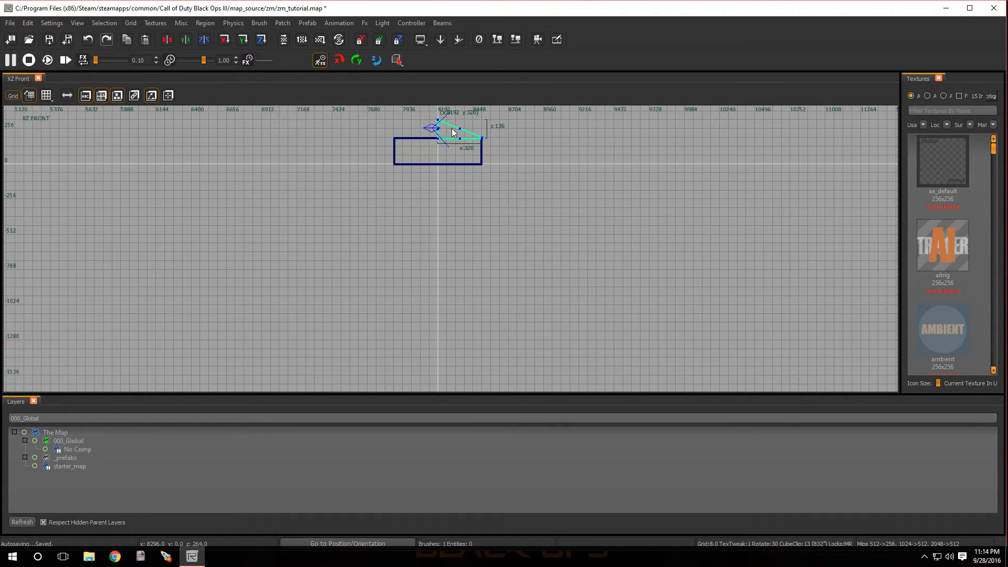
pyautogui.hotkey('ctrl', 'Tab')
pyautogui.hotkey('ctrl', 'Tab')
pyautogui.hotkey('ctrl', 'Tab')
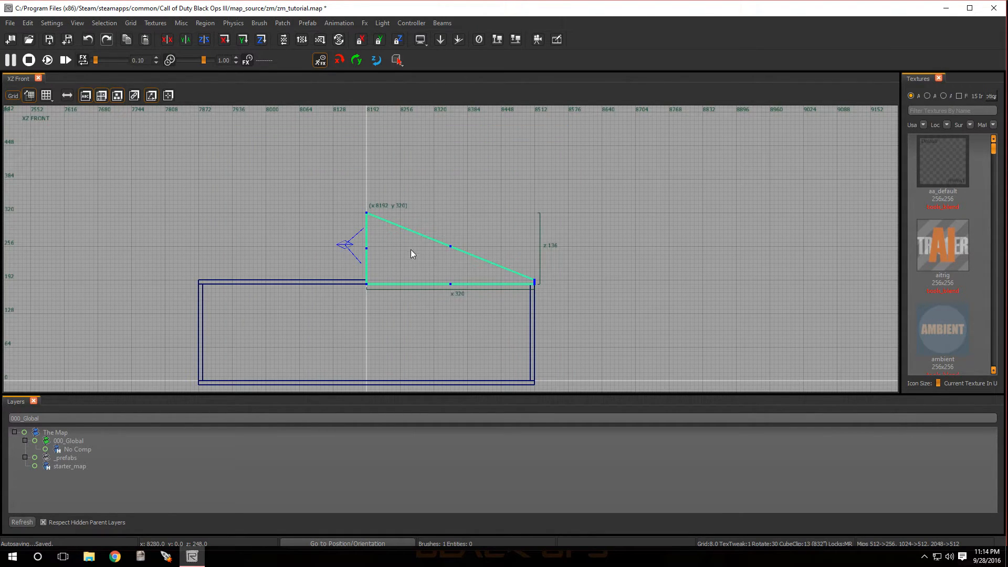
pyautogui.press('Escape')
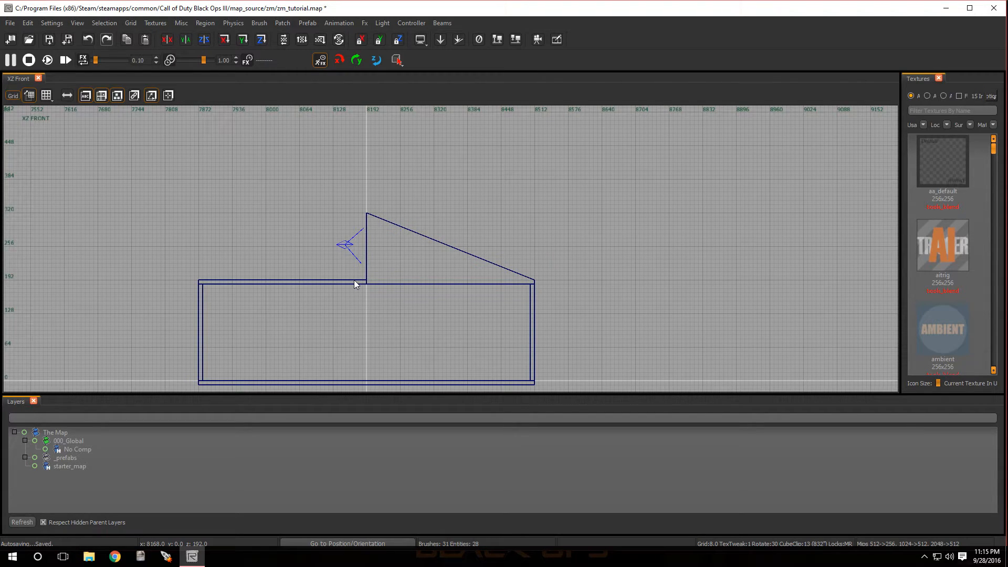
pyautogui.click(322, 283)
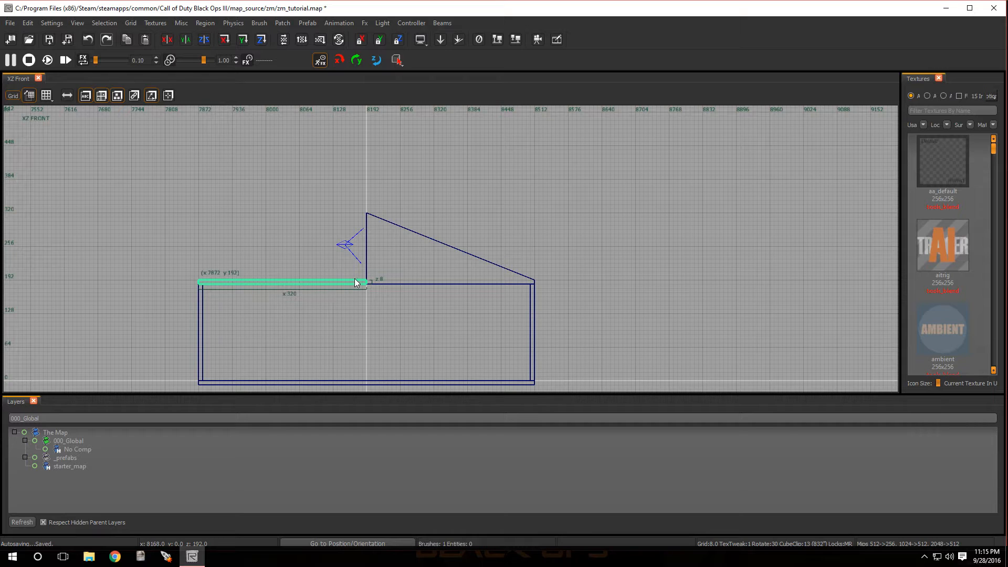
pyautogui.scroll(3, 362, 279)
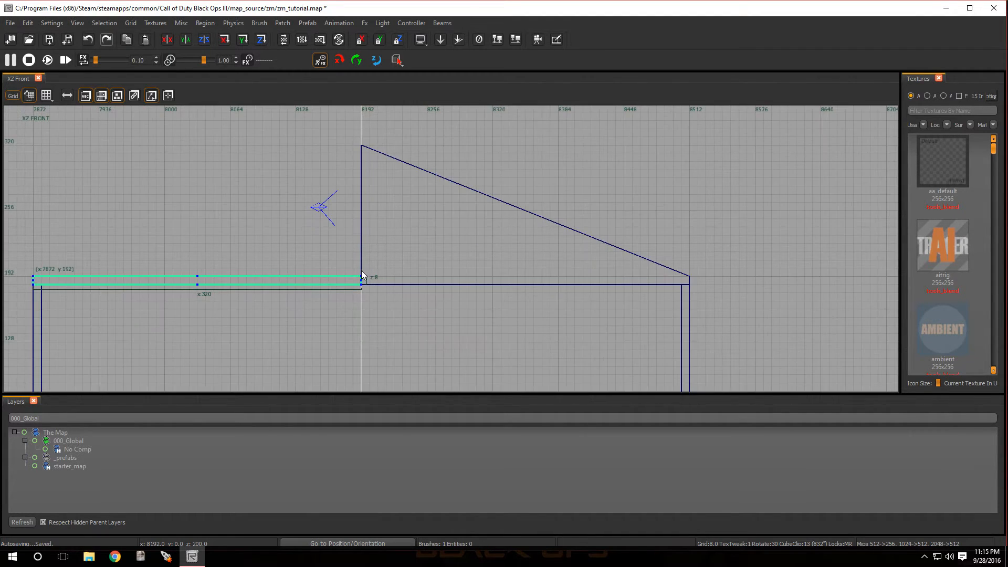
pyautogui.moveTo(359, 276); pyautogui.dragTo(360, 144)
pyautogui.press('Escape')
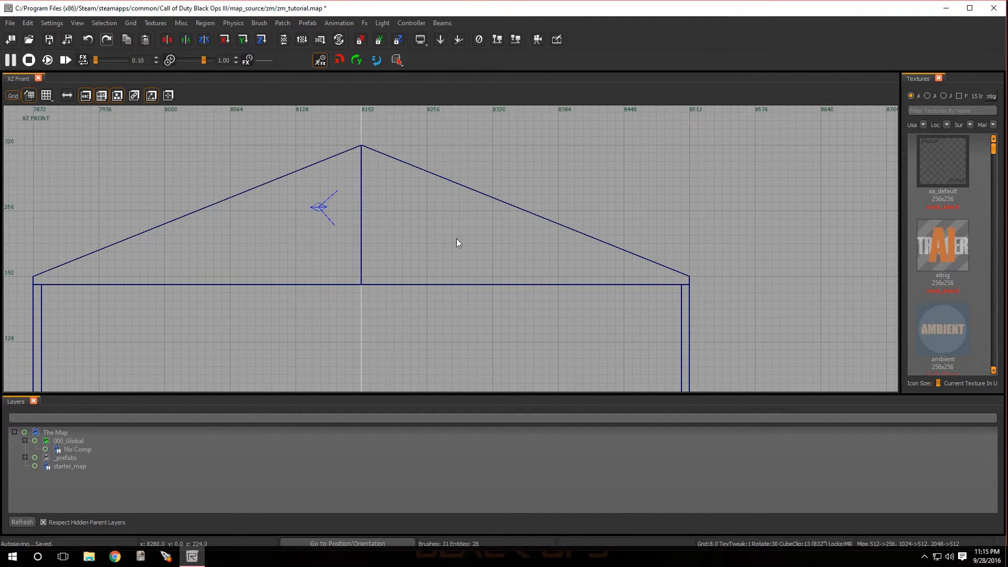
pyautogui.scroll(-3, 611, 245)
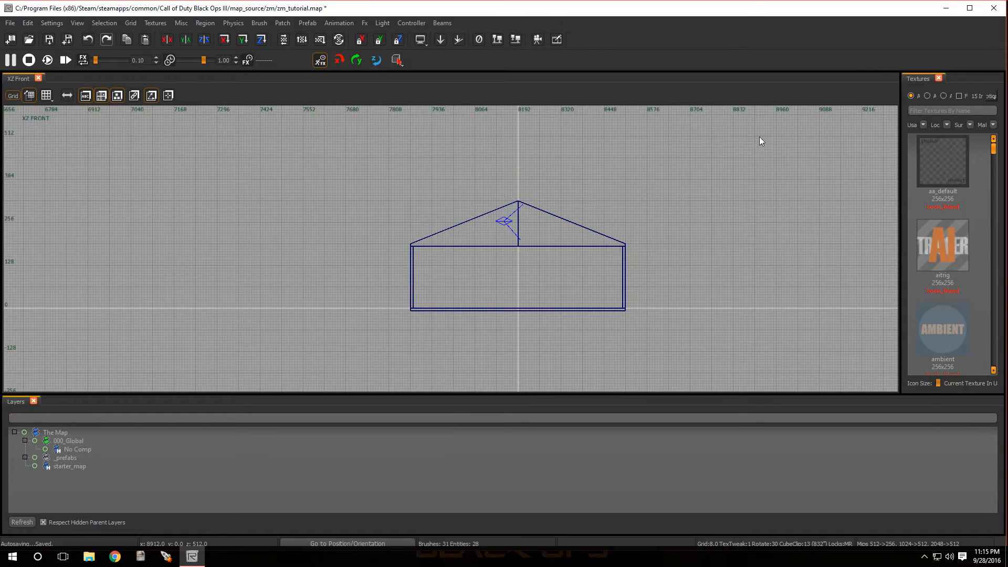
pyautogui.rightClick(663, 26)
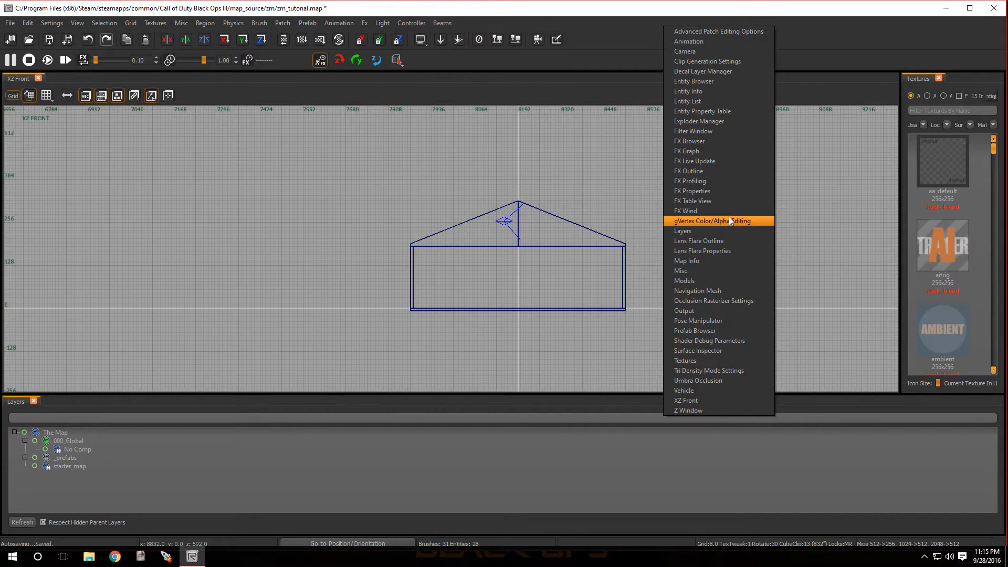
pyautogui.click(716, 415)
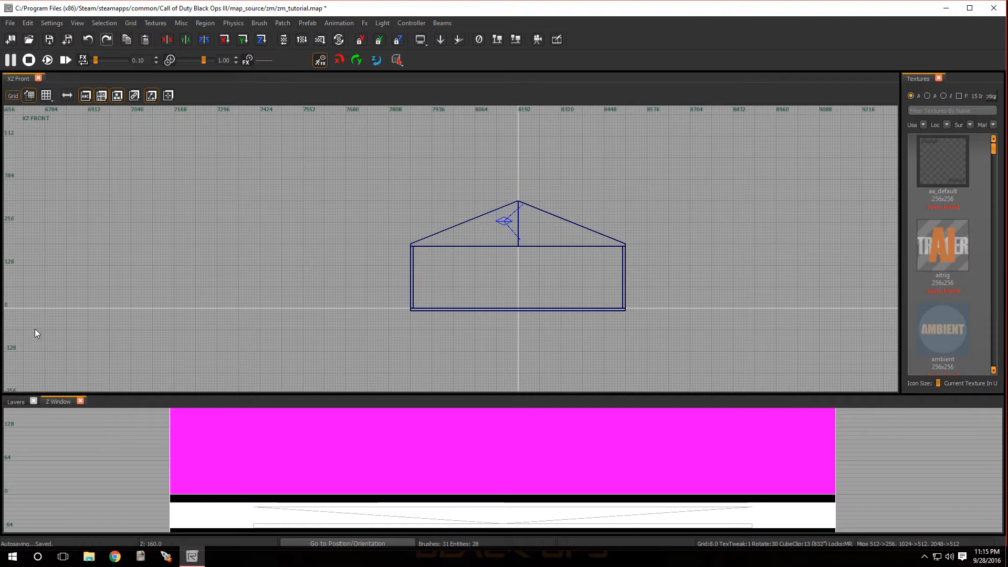
pyautogui.click(80, 401)
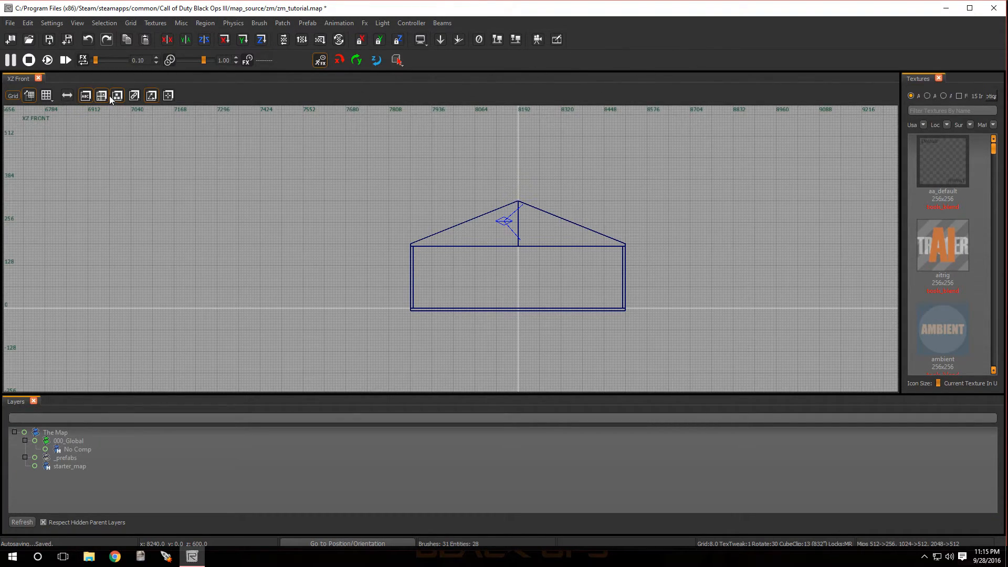
# Step: Reopen the Camera view and make it much taller, closing the Layers panel to free up space
pyautogui.rightClick(637, 36)
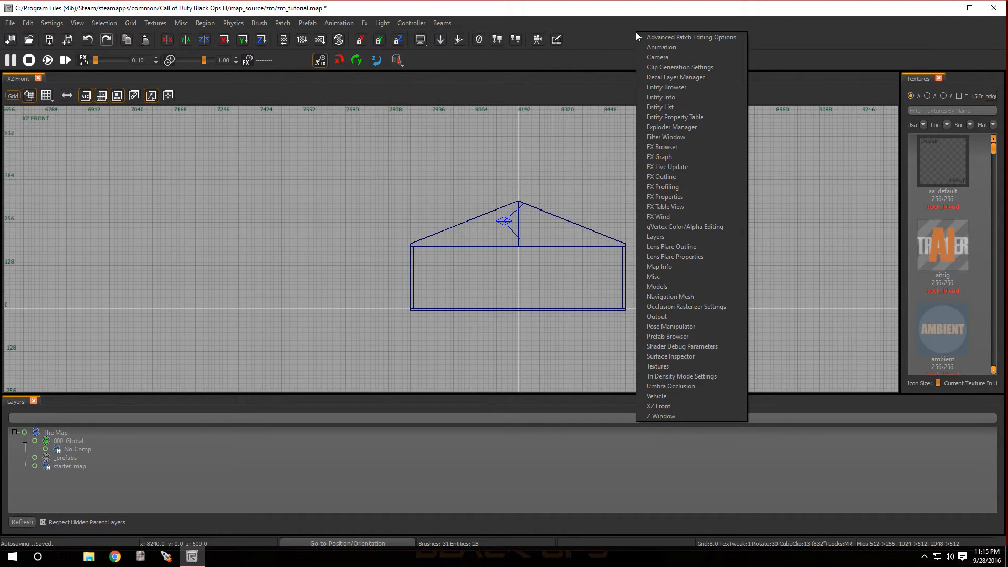
pyautogui.click(668, 57)
pyautogui.scroll(-5, 767, 157)
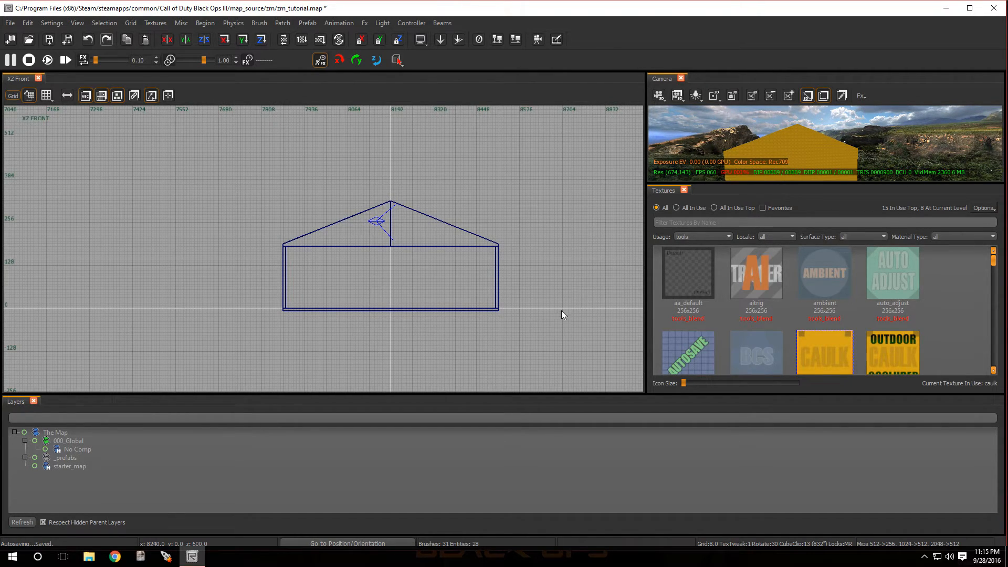
pyautogui.click(33, 401)
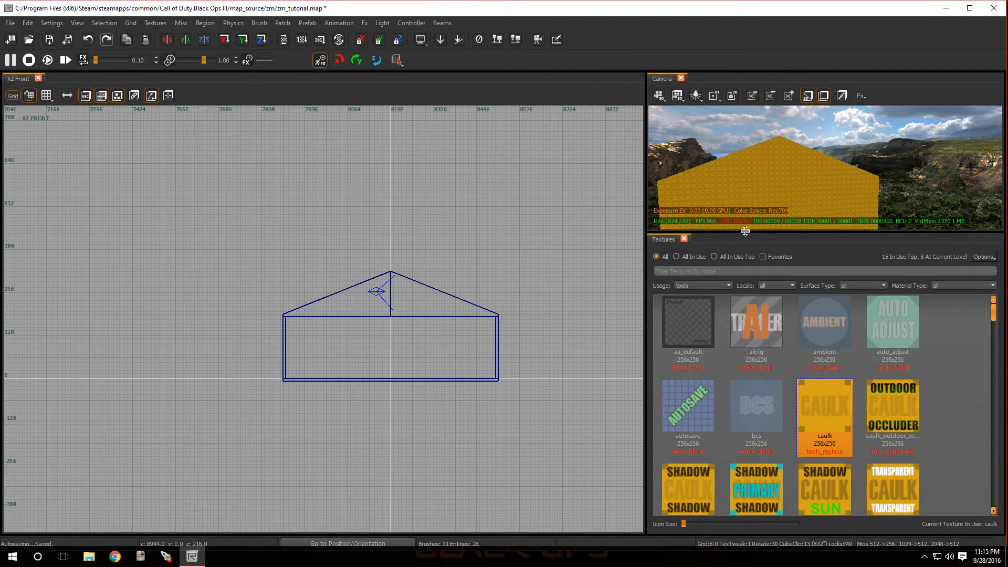
pyautogui.moveTo(740, 231); pyautogui.dragTo(740, 414)
pyautogui.scroll(3, 825, 257)
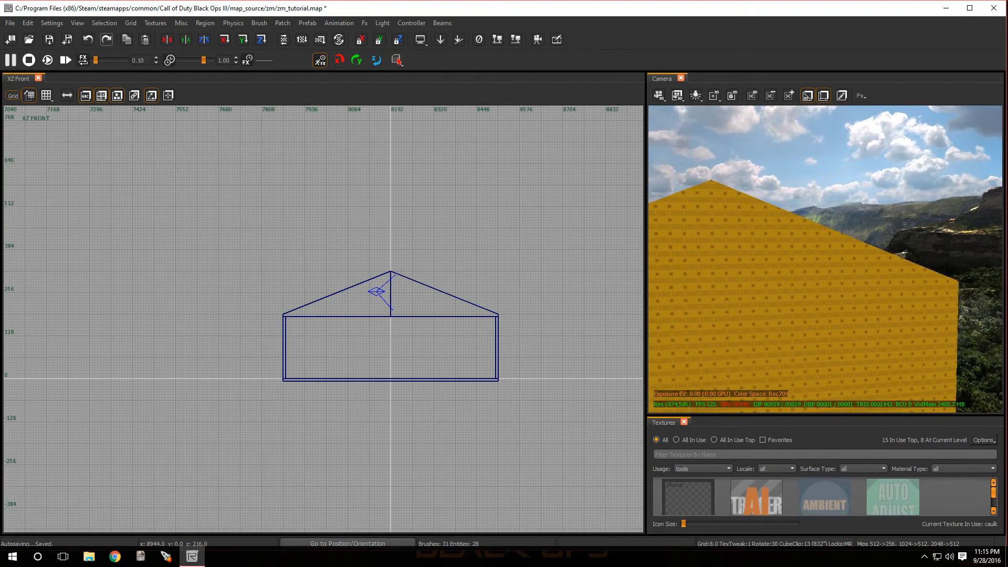
# Step: Select the sloped ceiling half starting at x 7872, hollow it with CSG Hollow and deselect it
pyautogui.moveTo(824, 258)
pyautogui.mouseDown(button='right')
pyautogui.moveTo(746, 257)
pyautogui.moveTo(861, 257)
pyautogui.moveTo(829, 252)
pyautogui.moveTo(819, 278)
pyautogui.moveTo(834, 257)
pyautogui.moveTo(829, 215)
pyautogui.moveTo(831, 231)
pyautogui.moveTo(861, 210)
pyautogui.moveTo(851, 184)
pyautogui.moveTo(845, 236)
pyautogui.moveTo(882, 236)
pyautogui.moveTo(867, 252)
pyautogui.moveTo(869, 310)
pyautogui.moveTo(809, 349)
pyautogui.mouseUp(button='right')
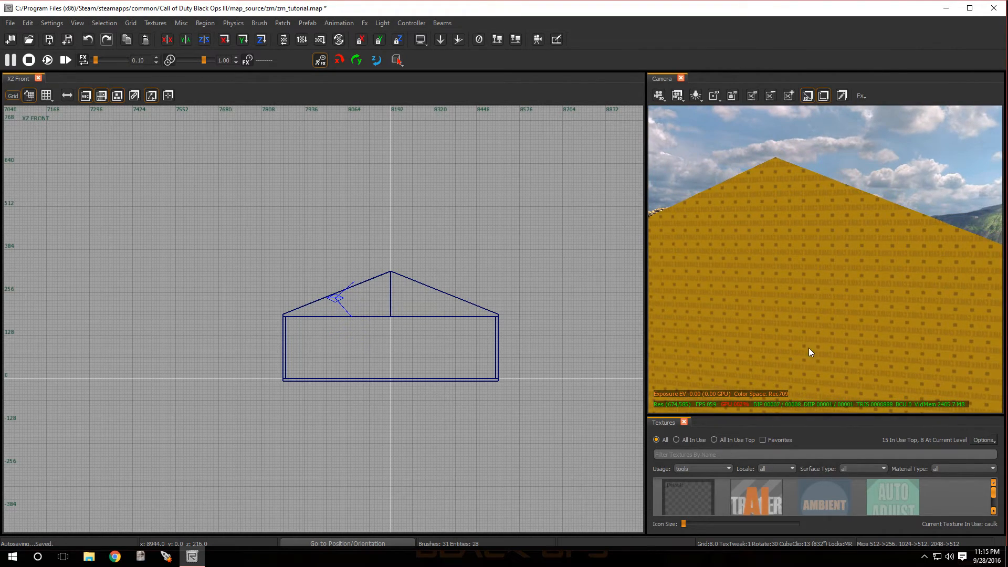
pyautogui.click(851, 249)
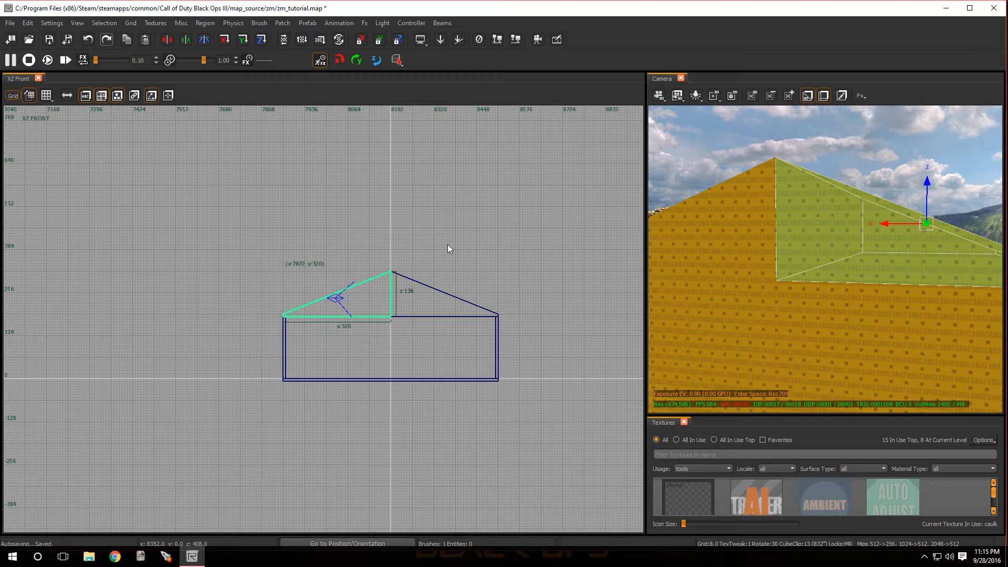
pyautogui.scroll(2, 393, 313)
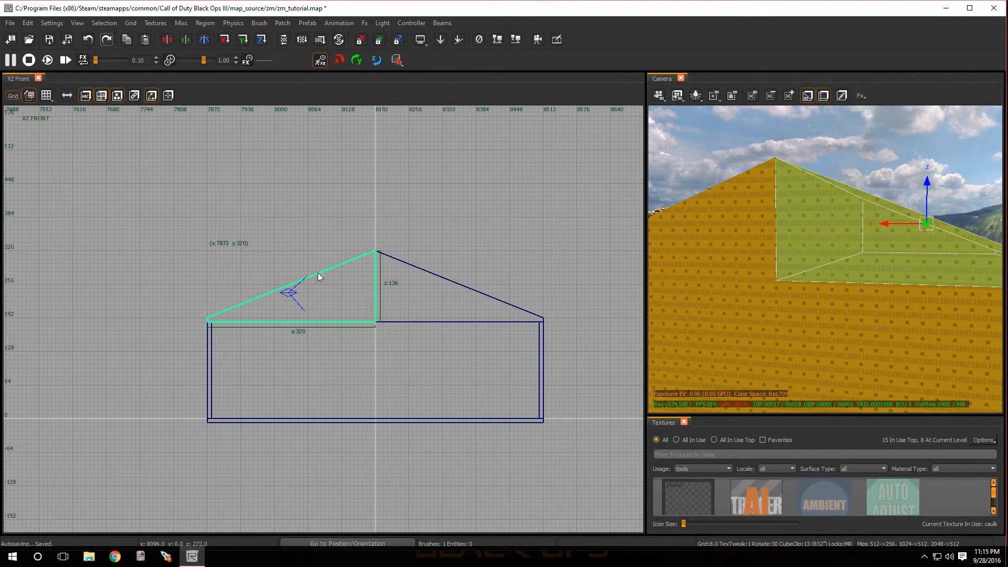
pyautogui.click(104, 23)
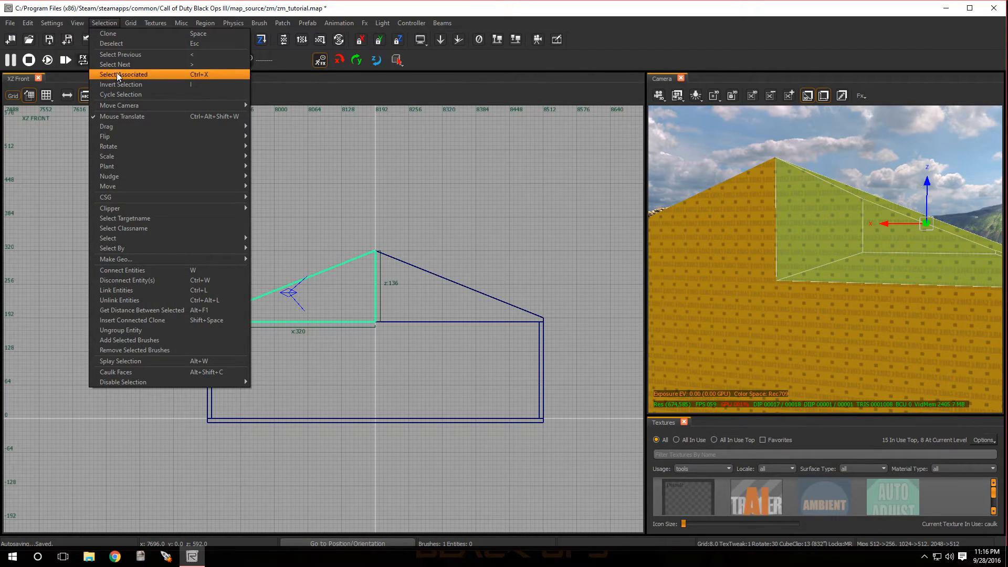
pyautogui.click(370, 205)
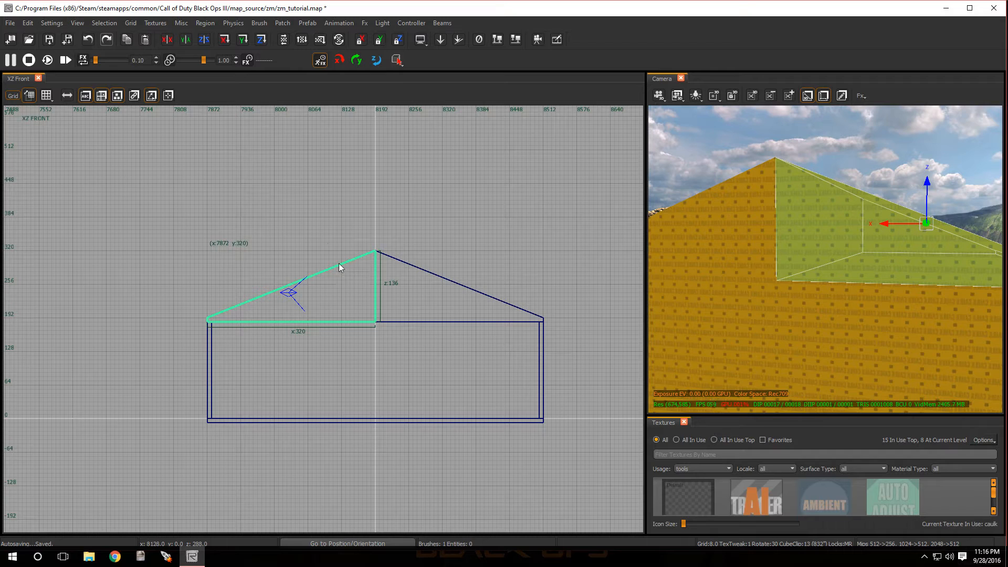
pyautogui.click(105, 24)
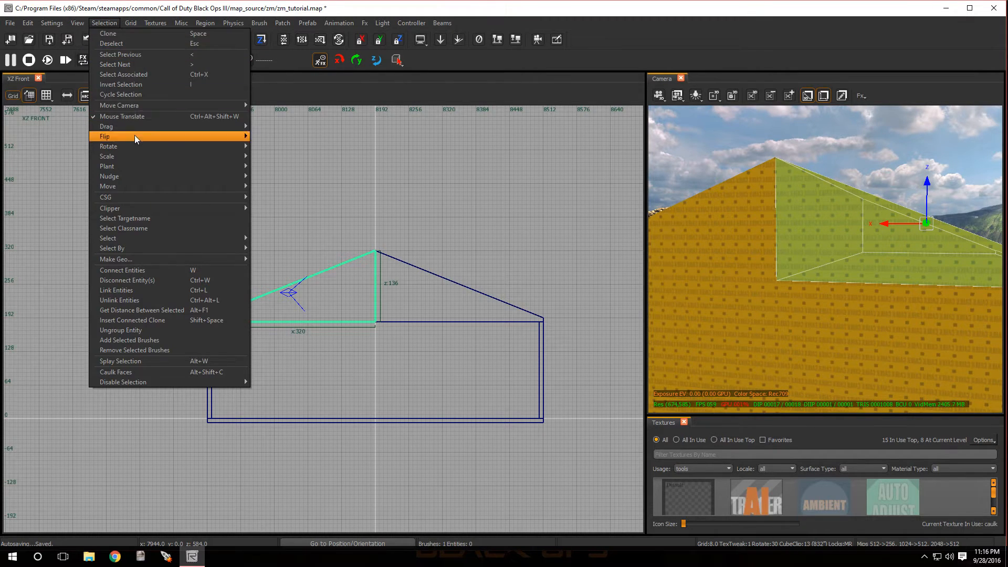
pyautogui.moveTo(145, 199)
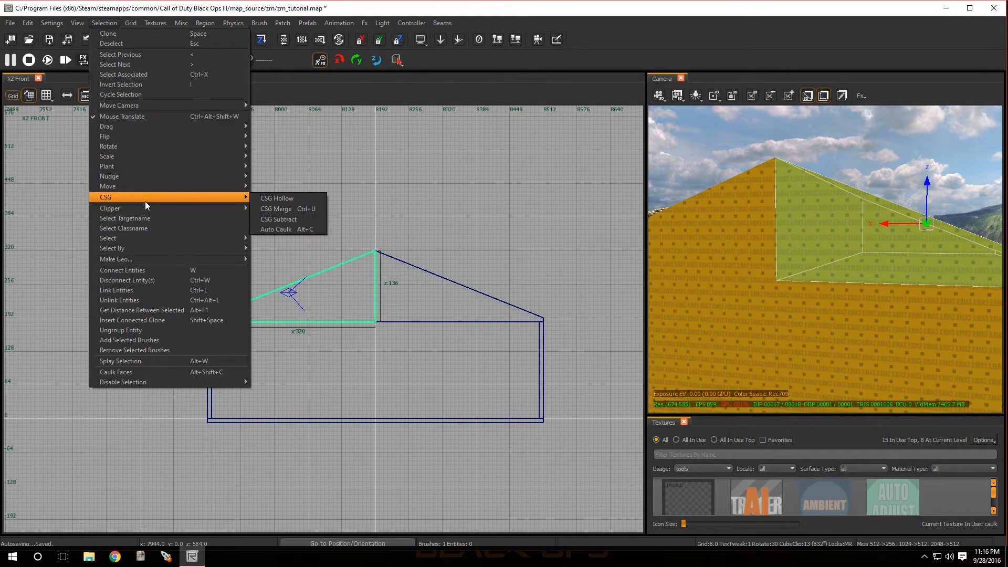
pyautogui.click(282, 199)
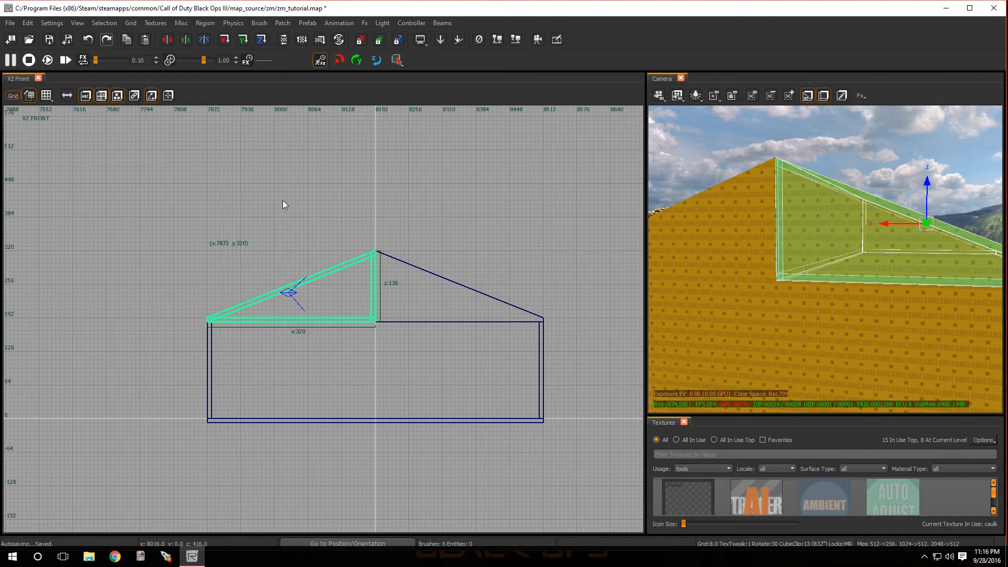
pyautogui.press('Escape')
# Step: Delete the vertical brush at x 8192 and the flat bottom brush of the hollowed ceiling half starting at x 7872
pyautogui.moveTo(795, 282)
pyautogui.mouseDown(button='right')
pyautogui.moveTo(809, 221)
pyautogui.moveTo(866, 281)
pyautogui.moveTo(801, 279)
pyautogui.mouseUp(button='right')
pyautogui.keyDown('shift'); pyautogui.click(802, 280); pyautogui.keyUp('shift')
pyautogui.press('BackSpace')
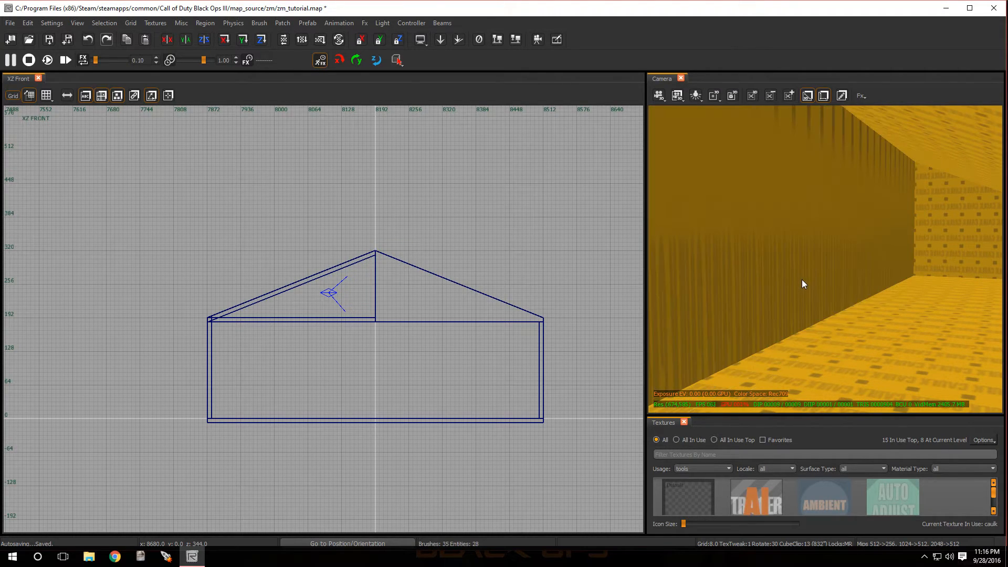
pyautogui.keyDown('shift'); pyautogui.click(801, 279); pyautogui.keyUp('shift')
pyautogui.press('BackSpace')
pyautogui.keyDown('shift'); pyautogui.click(802, 281); pyautogui.keyUp('shift')
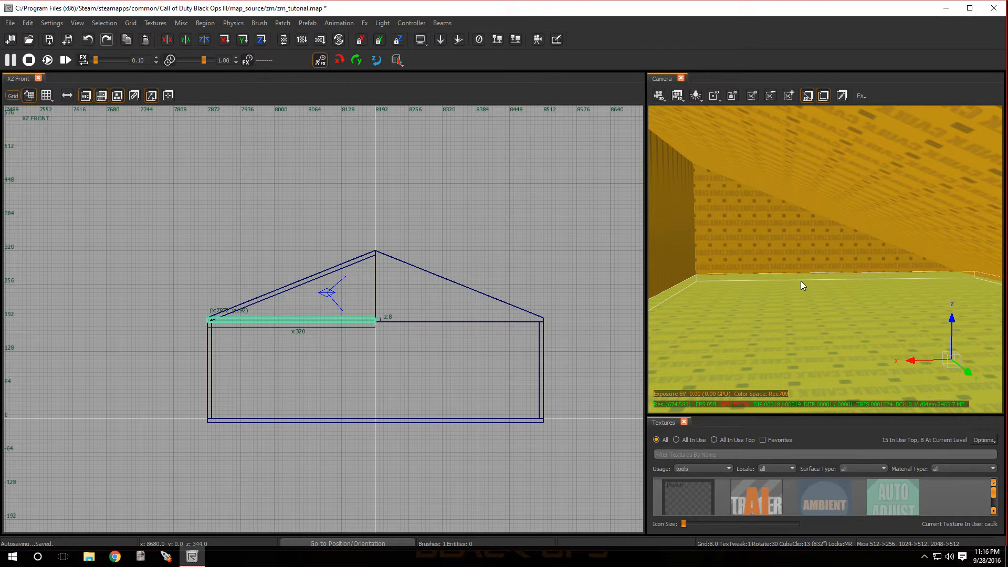
pyautogui.press('BackSpace')
# Step: Select the solid sloped ceiling half starting at x 8192, apply CSG Hollow to it and deselect it
pyautogui.moveTo(801, 281); pyautogui.dragTo(830, 263, button='right')
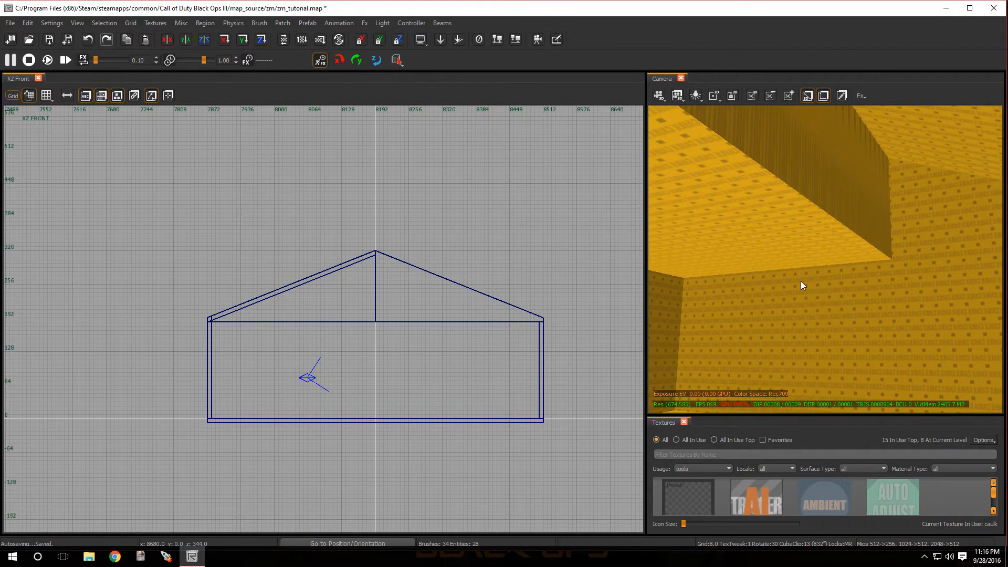
pyautogui.keyDown('shift'); pyautogui.click(803, 209); pyautogui.keyUp('shift')
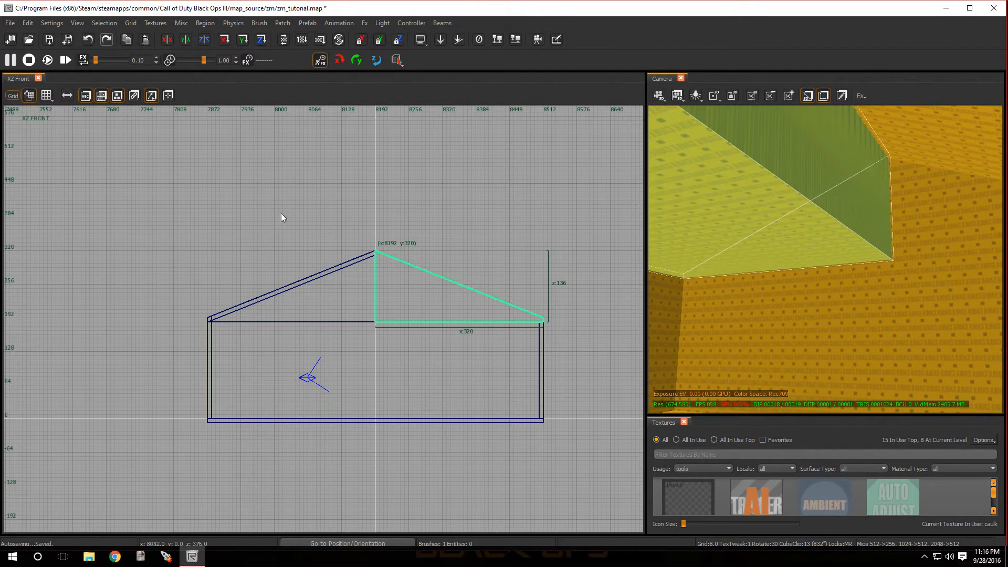
pyautogui.click(110, 23)
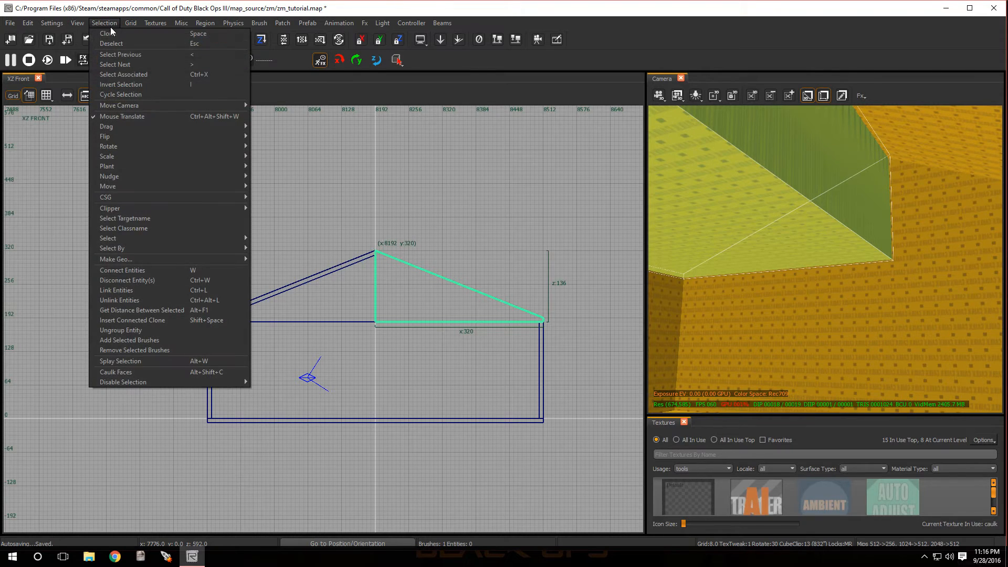
pyautogui.moveTo(148, 199)
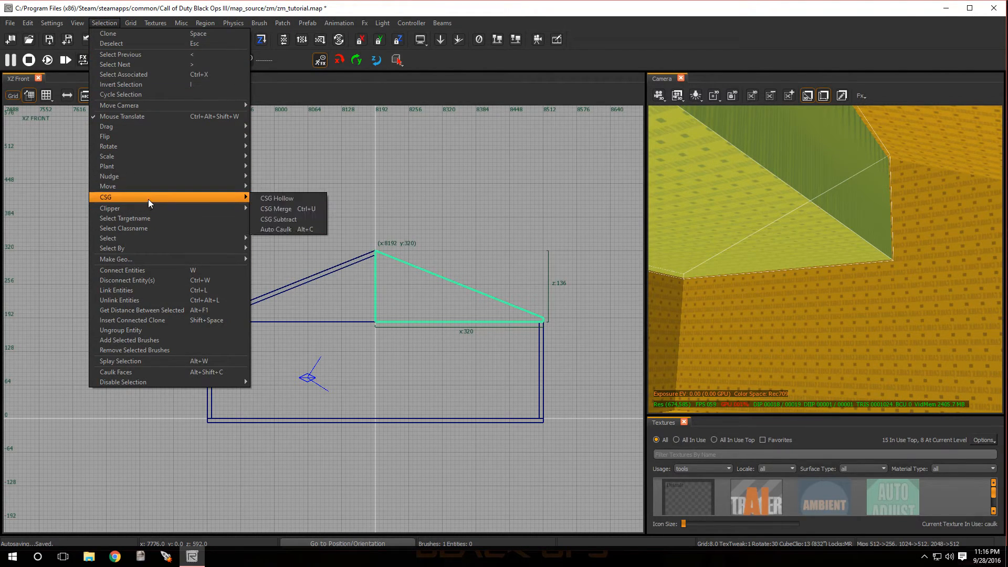
pyautogui.click(276, 199)
pyautogui.press('Escape')
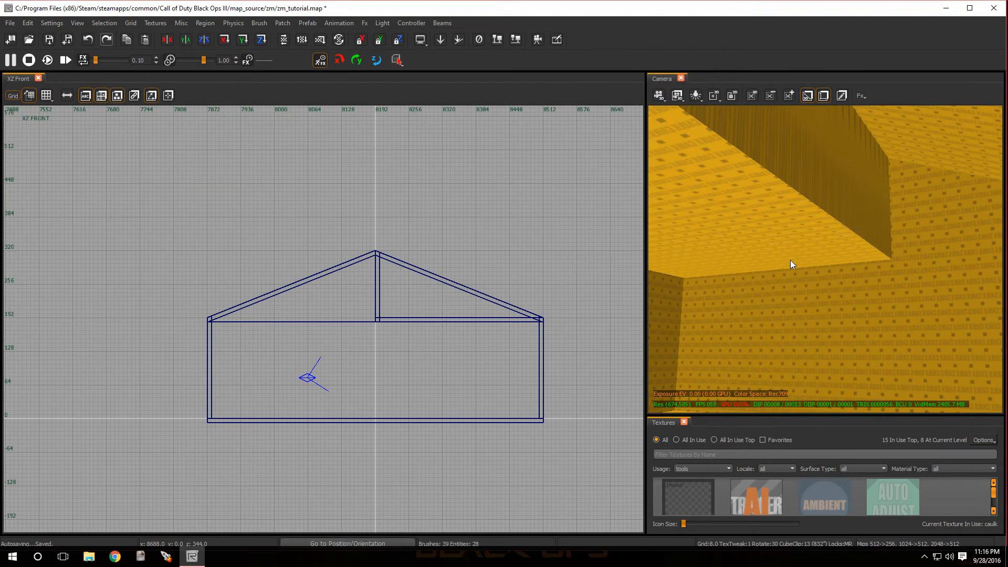
# Step: Delete the flat bottom brush and the vertical x 8192 brush of the ceiling half just hollowed, opening up the roof space
pyautogui.keyDown('shift'); pyautogui.click(793, 225); pyautogui.keyUp('shift')
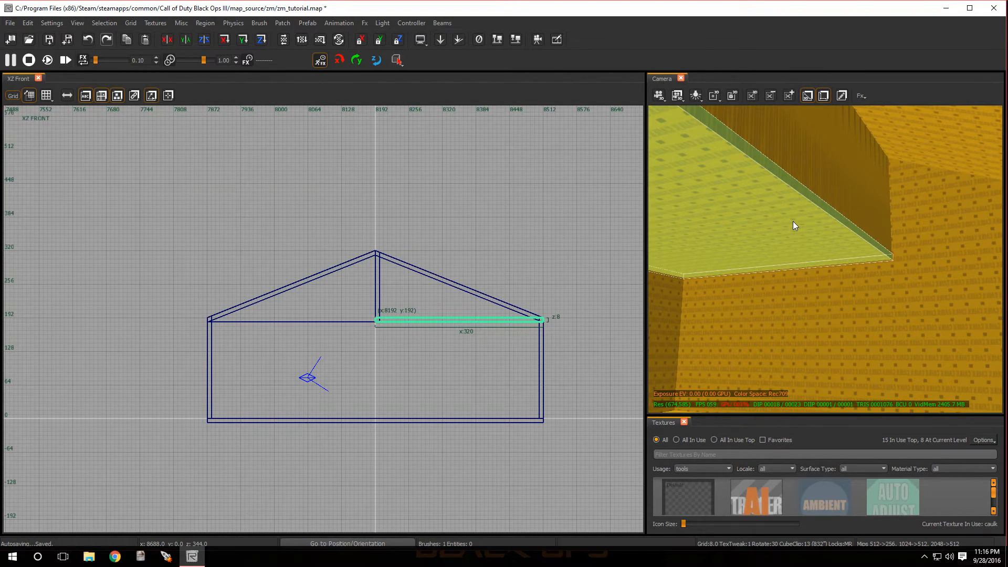
pyautogui.press('Escape')
pyautogui.keyDown('shift'); pyautogui.click(811, 197); pyautogui.keyUp('shift')
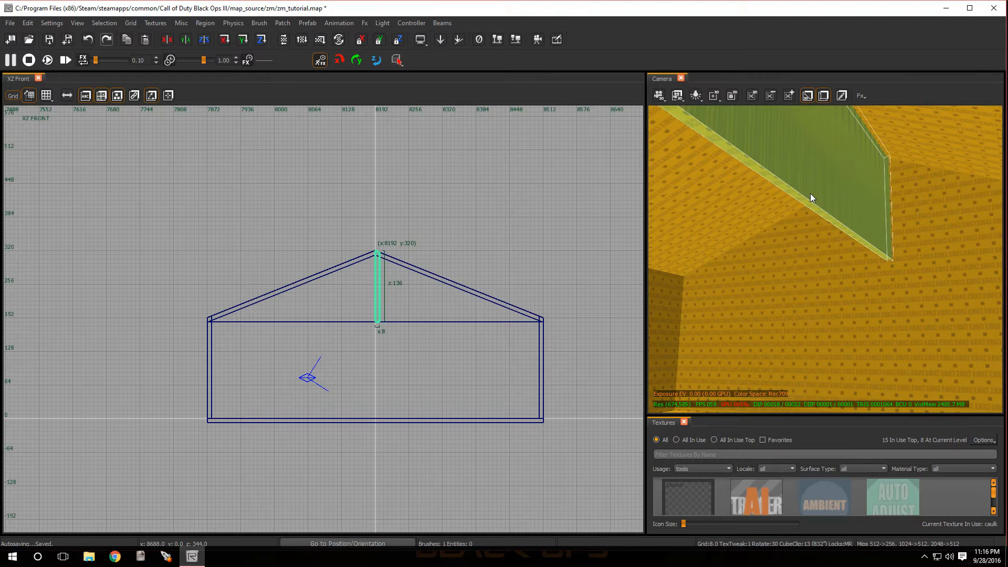
pyautogui.press('BackSpace')
# Step: Select the inner faces of the room's gable-end walling, including the triangular pieces under the roof, and enlarge the Textures panel
pyautogui.moveTo(820, 215)
pyautogui.mouseDown(button='right')
pyautogui.moveTo(820, 284)
pyautogui.moveTo(824, 210)
pyautogui.moveTo(811, 231)
pyautogui.moveTo(817, 279)
pyautogui.moveTo(801, 278)
pyautogui.moveTo(806, 286)
pyautogui.moveTo(782, 302)
pyautogui.moveTo(793, 236)
pyautogui.moveTo(813, 263)
pyautogui.moveTo(804, 265)
pyautogui.moveTo(827, 251)
pyautogui.mouseUp(button='right')
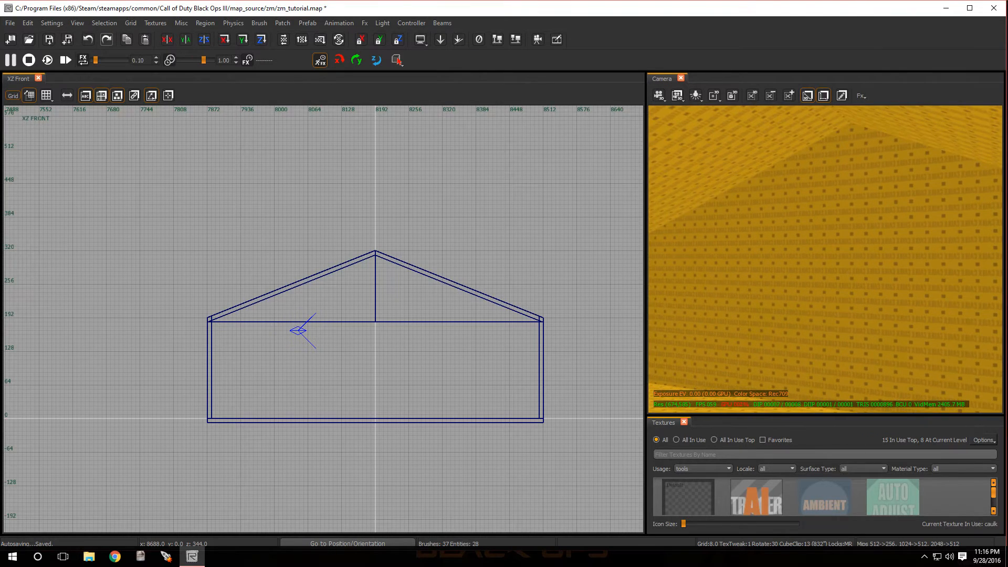
pyautogui.keyDown('ctrl'); pyautogui.keyDown('shift'); pyautogui.click(811, 251); pyautogui.keyUp('shift'); pyautogui.keyUp('ctrl')
pyautogui.keyDown('ctrl'); pyautogui.keyDown('shift'); pyautogui.click(830, 217); pyautogui.keyUp('shift'); pyautogui.keyUp('ctrl')
pyautogui.keyDown('ctrl'); pyautogui.keyDown('shift'); pyautogui.click(884, 210); pyautogui.keyUp('shift'); pyautogui.keyUp('ctrl')
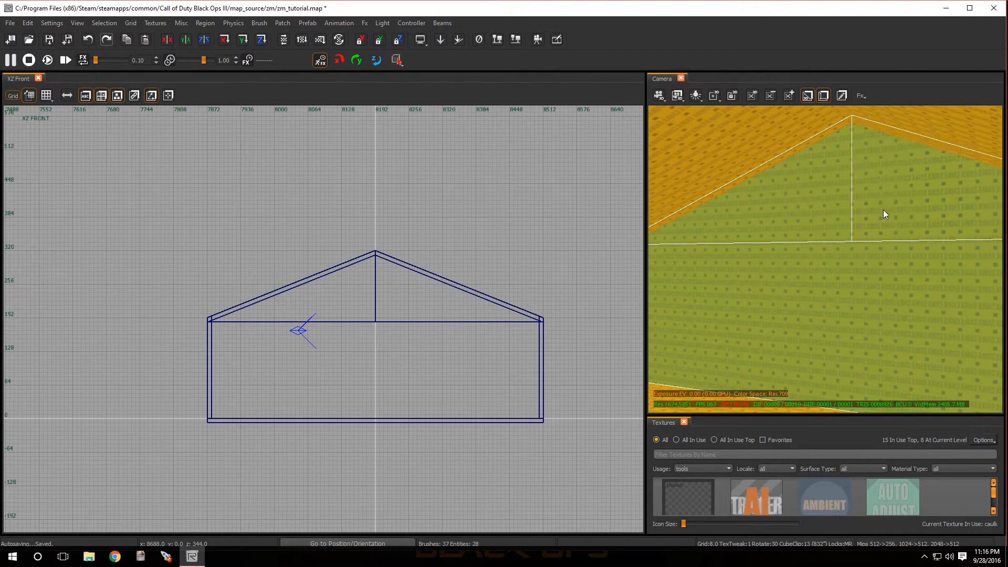
pyautogui.moveTo(893, 226); pyautogui.dragTo(885, 212, button='right')
pyautogui.keyDown('ctrl'); pyautogui.keyDown('shift'); pyautogui.click(885, 212); pyautogui.keyUp('shift'); pyautogui.keyUp('ctrl')
pyautogui.keyDown('ctrl'); pyautogui.keyDown('shift'); pyautogui.click(747, 181); pyautogui.keyUp('shift'); pyautogui.keyUp('ctrl')
pyautogui.keyDown('ctrl'); pyautogui.keyDown('shift'); pyautogui.click(762, 282); pyautogui.keyUp('shift'); pyautogui.keyUp('ctrl')
pyautogui.moveTo(847, 282); pyautogui.dragTo(804, 270, button='right')
pyautogui.keyDown('ctrl'); pyautogui.keyDown('shift'); pyautogui.click(848, 282); pyautogui.keyUp('shift'); pyautogui.keyUp('ctrl')
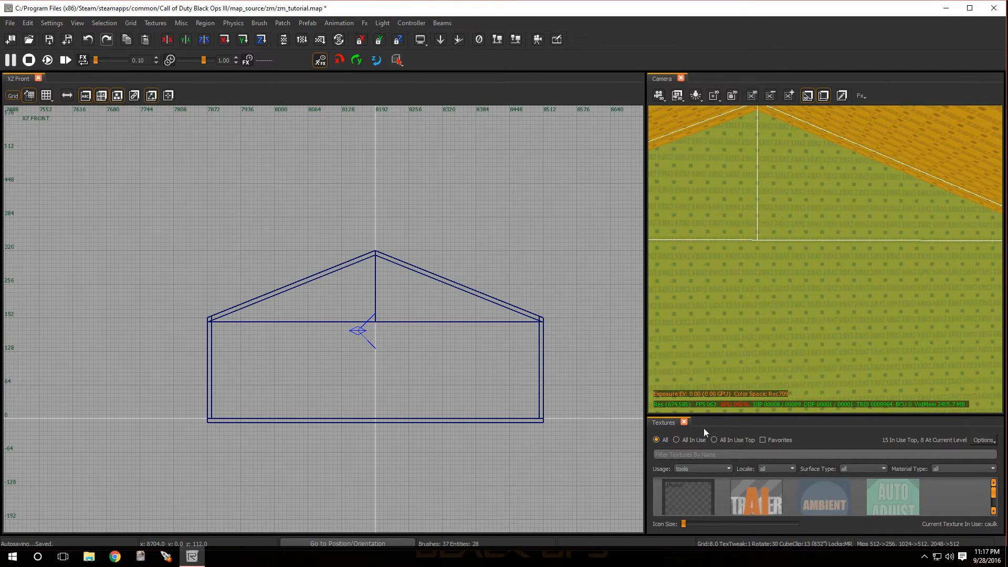
pyautogui.moveTo(708, 415); pyautogui.dragTo(708, 327)
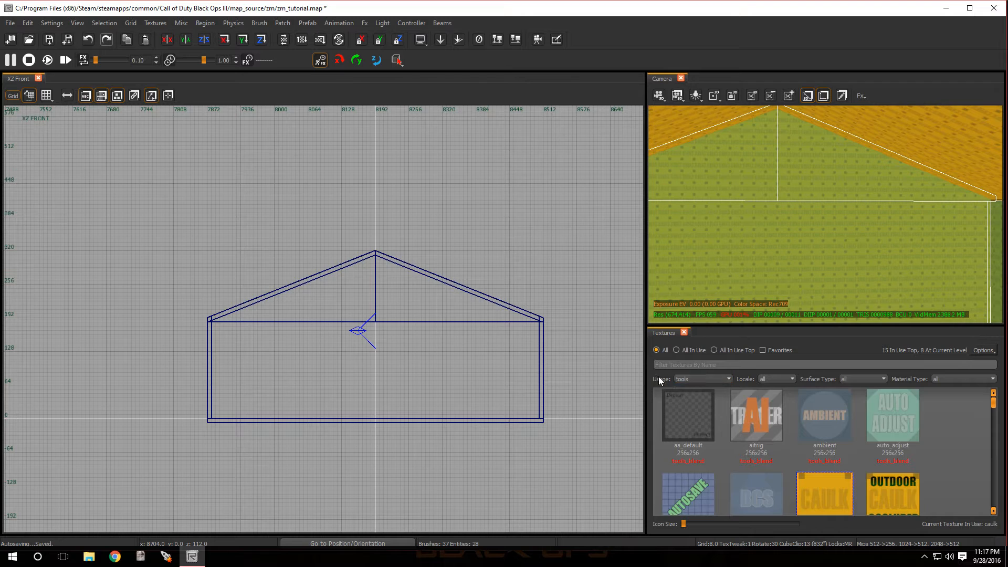
# Step: Filter the texture list to interior wall usage and browse the wall materials for the selected faces
pyautogui.click(729, 378)
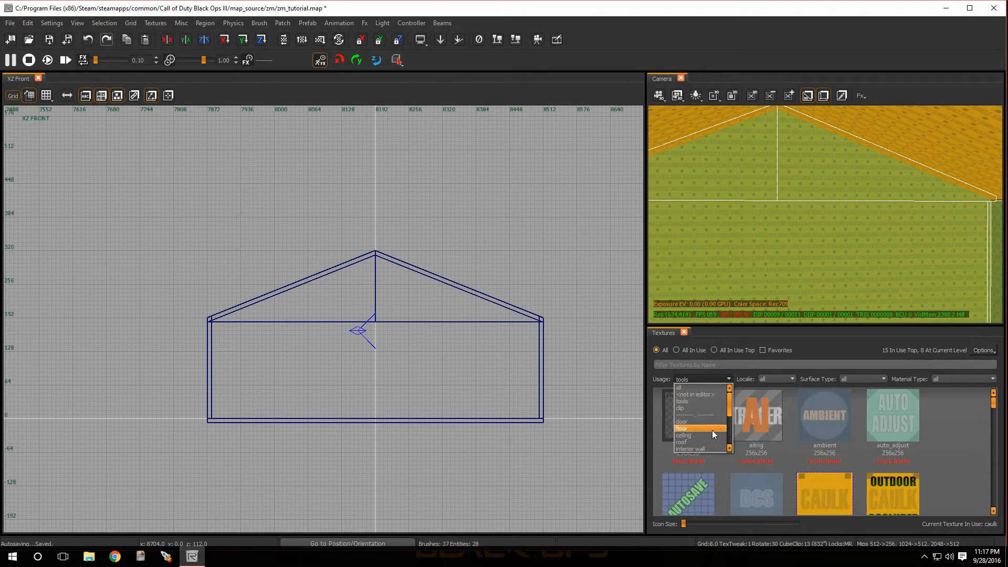
pyautogui.scroll(-1, 707, 443)
pyautogui.click(697, 428)
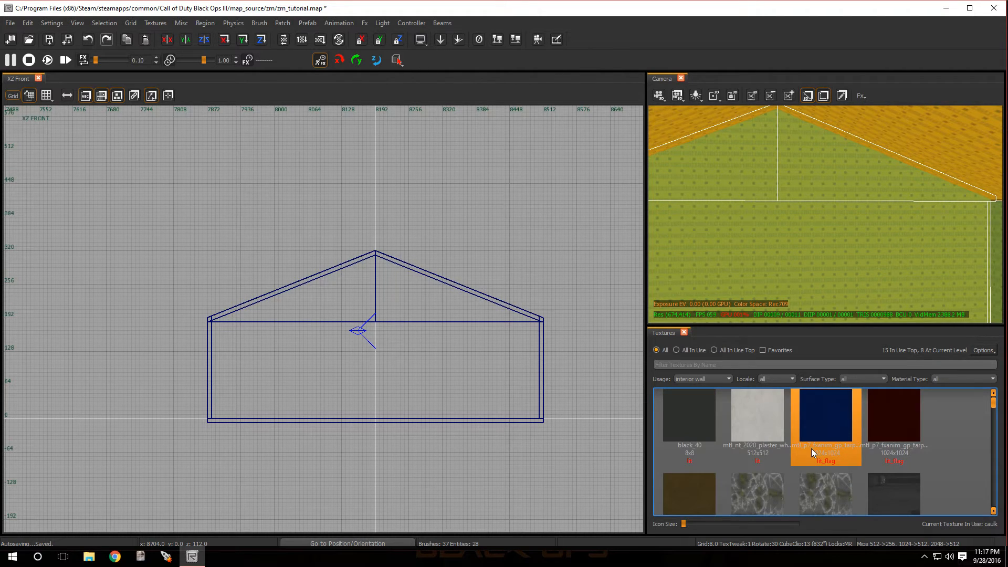
pyautogui.scroll(-5, 812, 449)
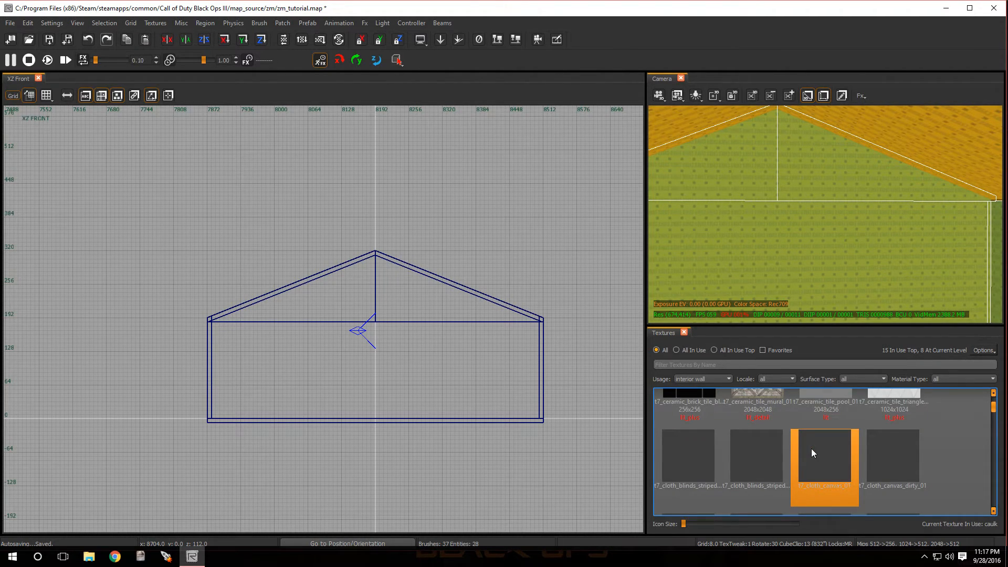
pyautogui.scroll(-2, 811, 452)
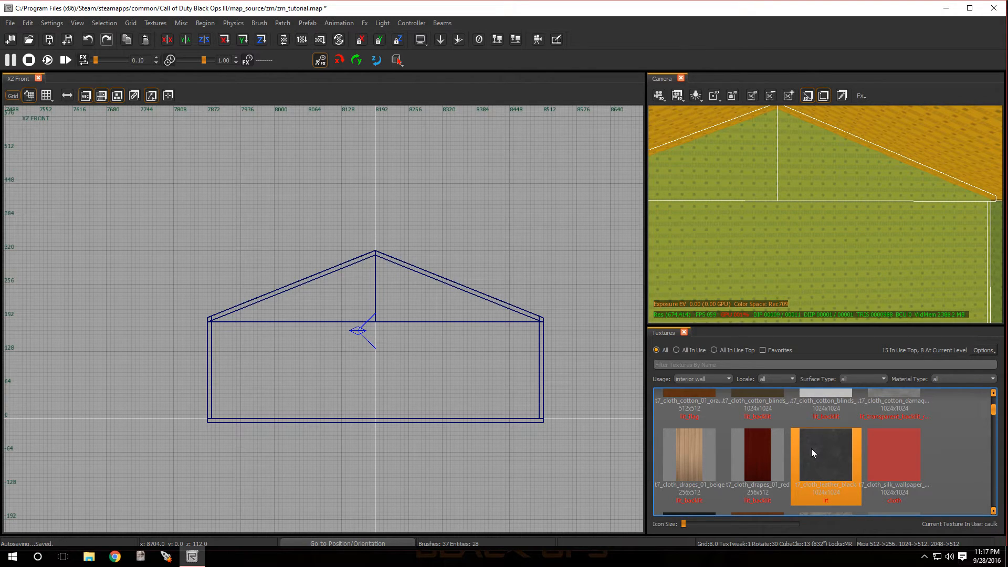
pyautogui.scroll(-2, 811, 449)
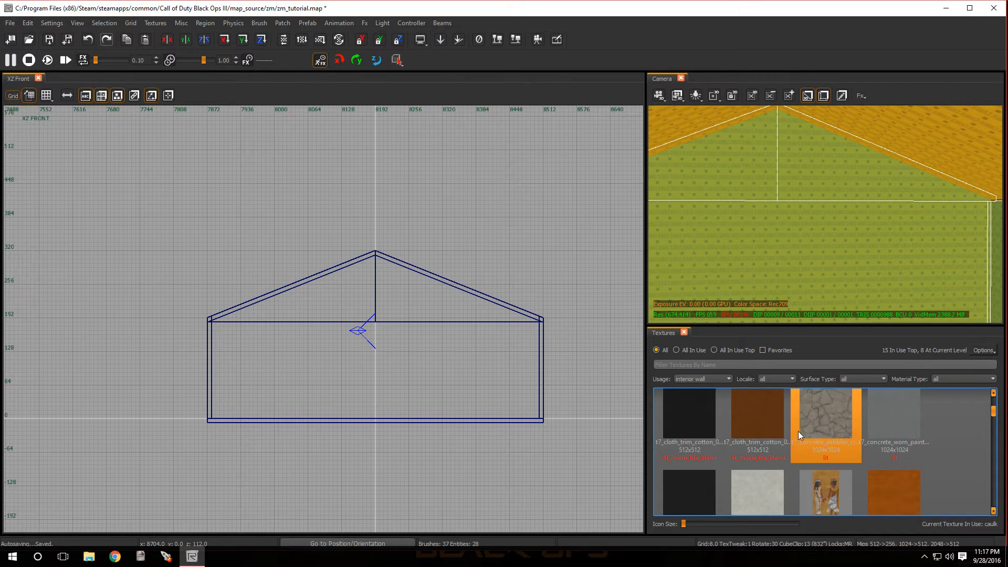
pyautogui.scroll(-3, 799, 431)
pyautogui.scroll(-5, 805, 432)
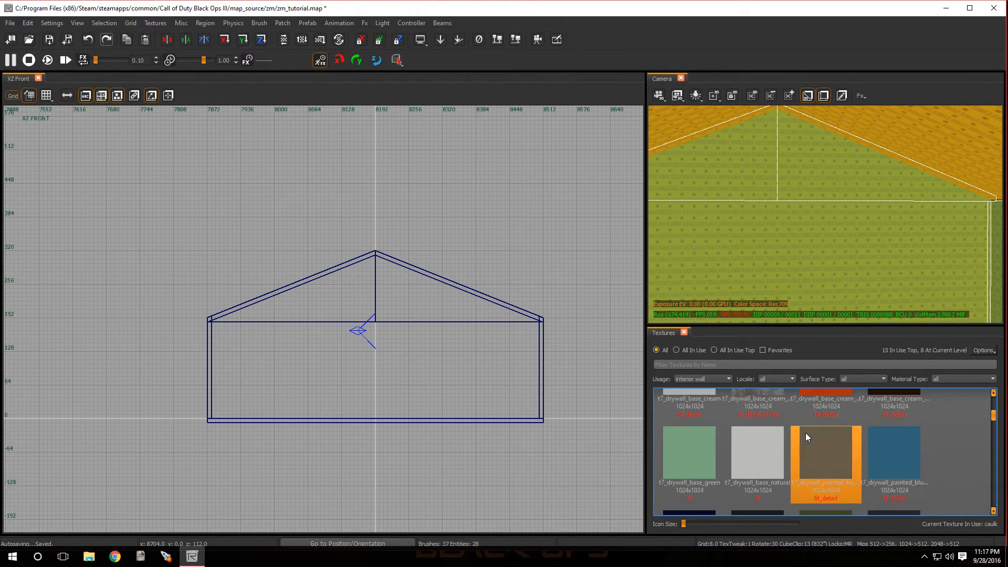
pyautogui.scroll(-3, 805, 432)
pyautogui.scroll(-2, 806, 433)
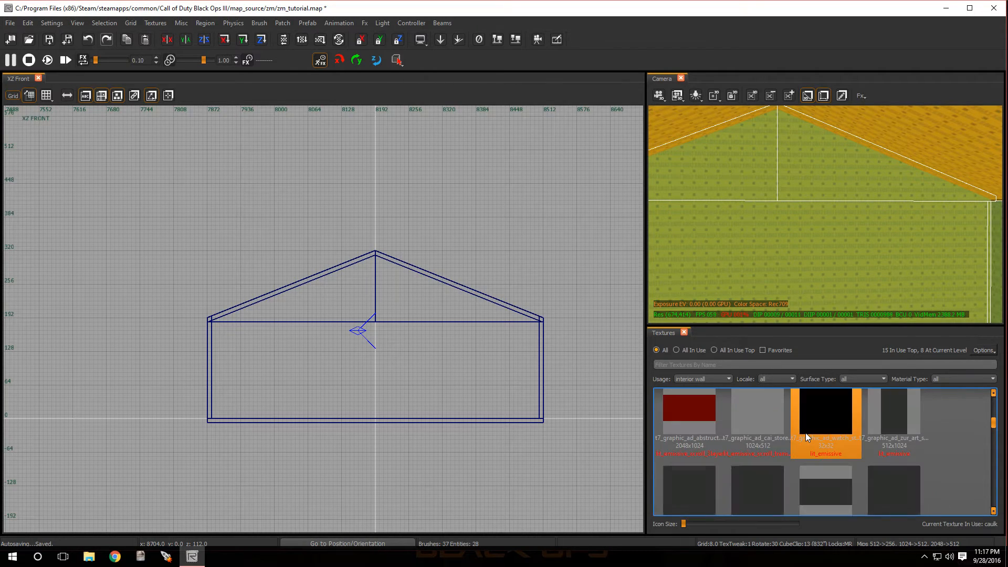
pyautogui.scroll(-2, 805, 433)
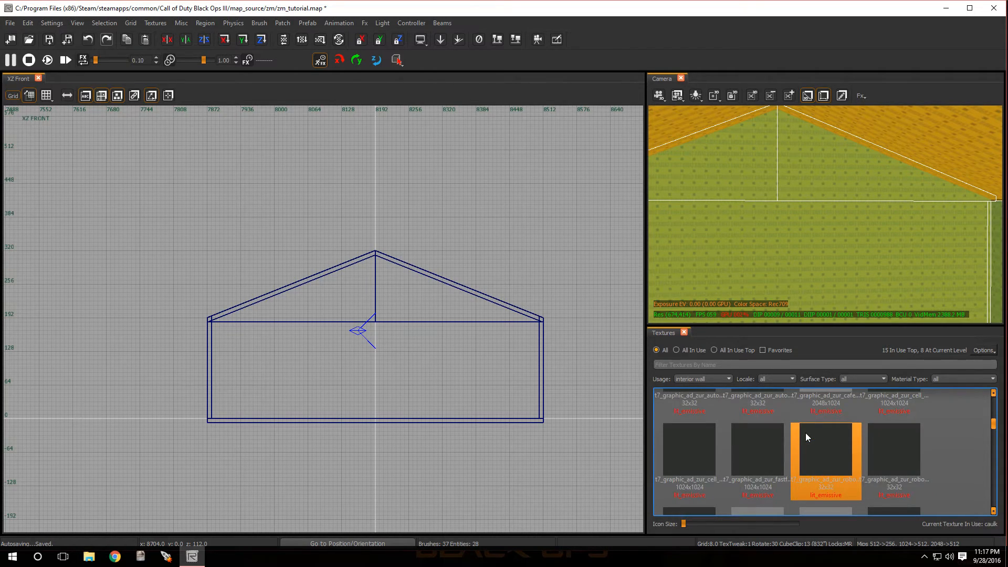
# Step: Enlarge the Textures panel and its thumbnails, and apply mtl_nt_2020_plaster_whitewall_01 to the selected wall faces
pyautogui.moveTo(804, 326); pyautogui.dragTo(804, 217)
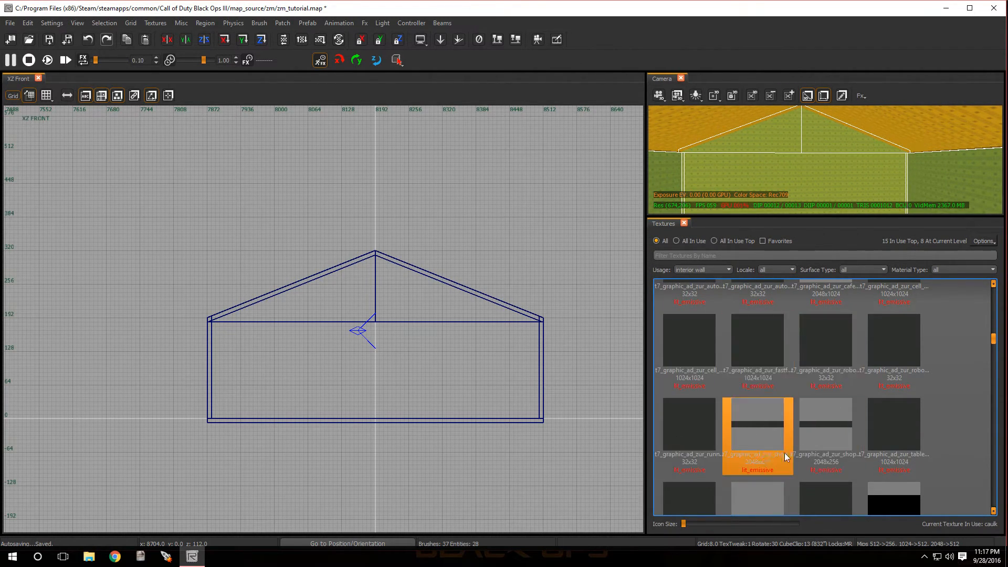
pyautogui.moveTo(683, 524); pyautogui.dragTo(750, 519)
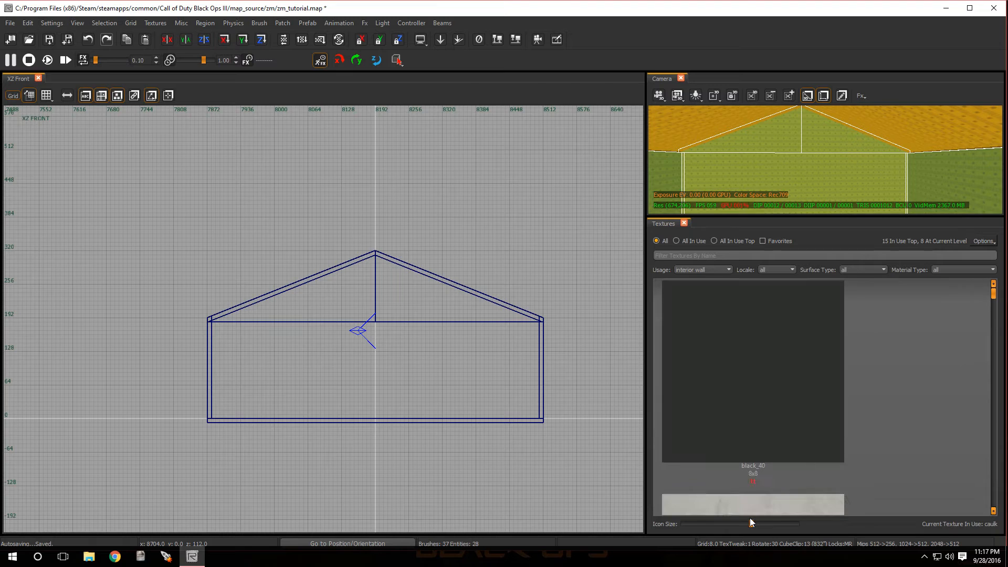
pyautogui.scroll(-1, 760, 489)
pyautogui.scroll(-1, 737, 392)
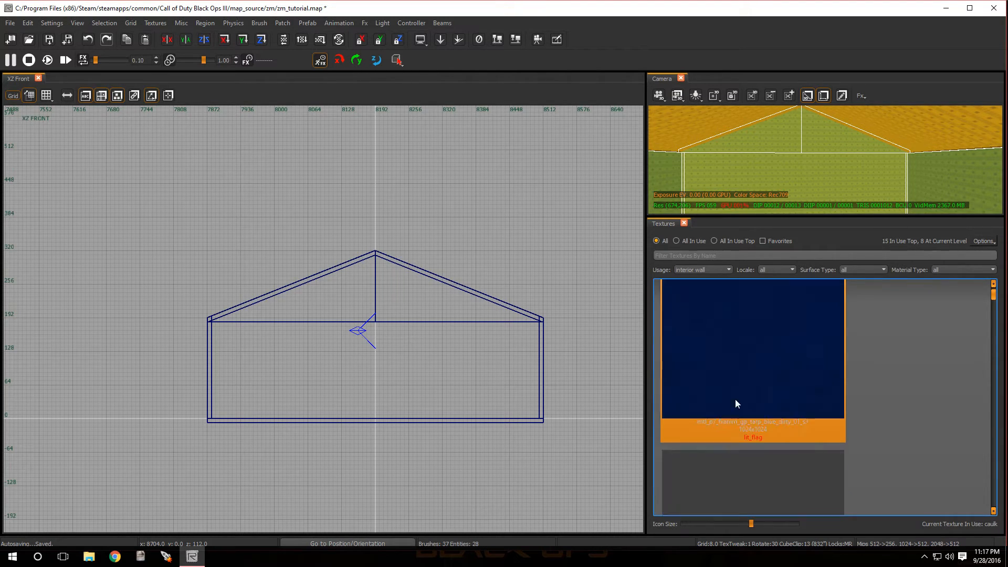
pyautogui.scroll(1, 738, 417)
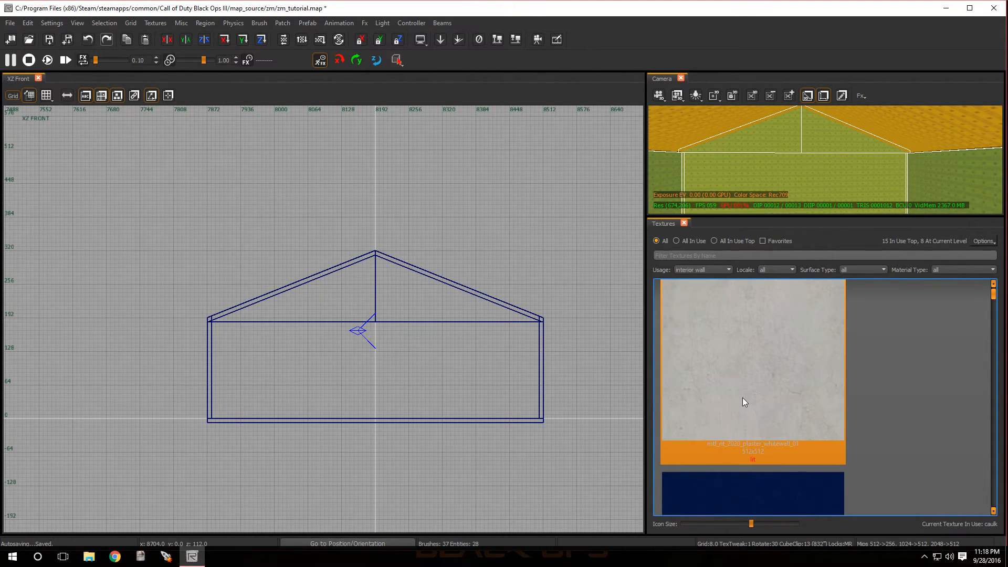
pyautogui.click(742, 398)
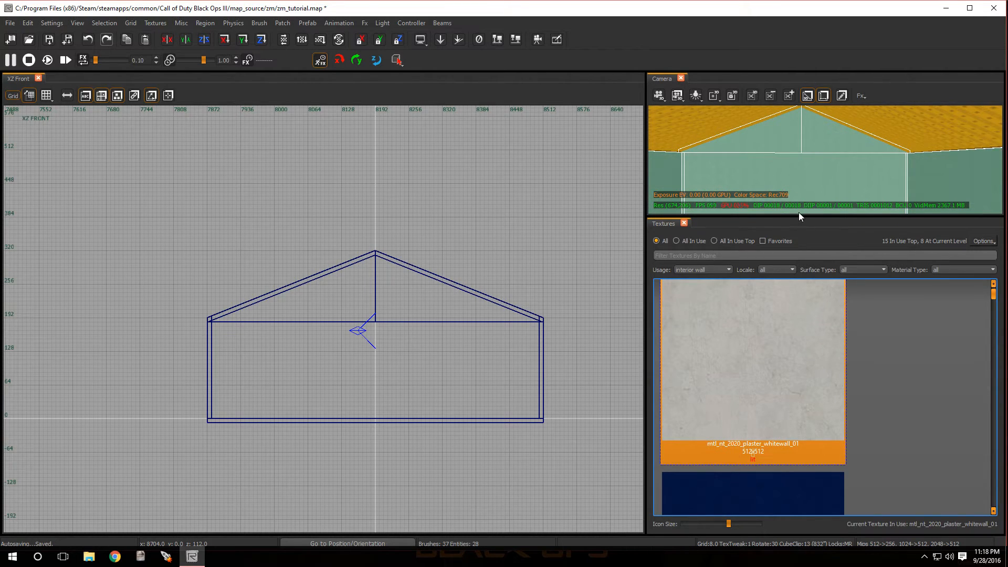
# Step: Enlarge the camera view, then open the Surface Inspector and dock it between the front view and the camera
pyautogui.moveTo(781, 217); pyautogui.dragTo(806, 391)
pyautogui.moveTo(807, 331)
pyautogui.mouseDown(button='right')
pyautogui.moveTo(766, 331)
pyautogui.moveTo(861, 331)
pyautogui.moveTo(905, 349)
pyautogui.moveTo(923, 242)
pyautogui.moveTo(980, 294)
pyautogui.moveTo(801, 313)
pyautogui.mouseUp(button='right')
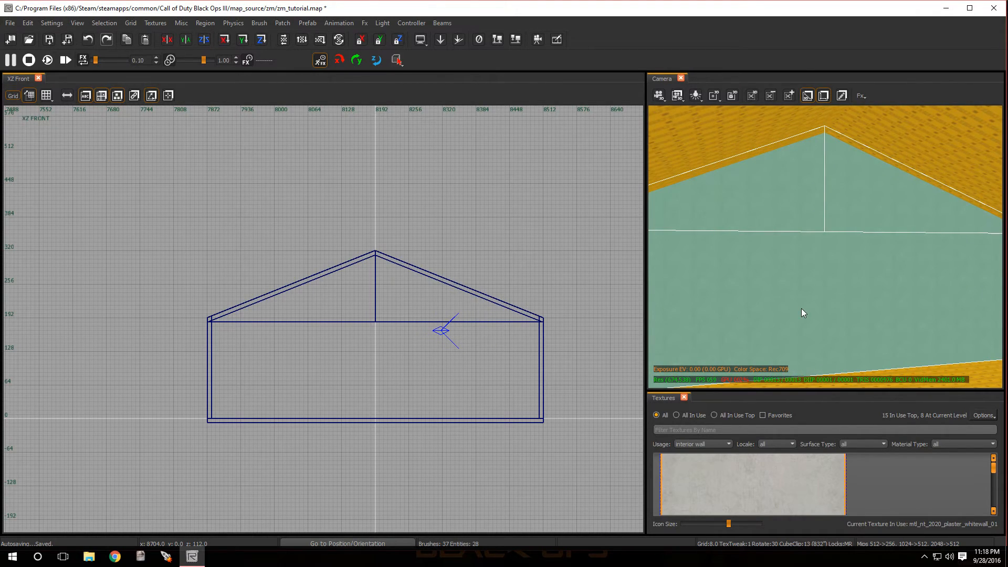
pyautogui.press('s')
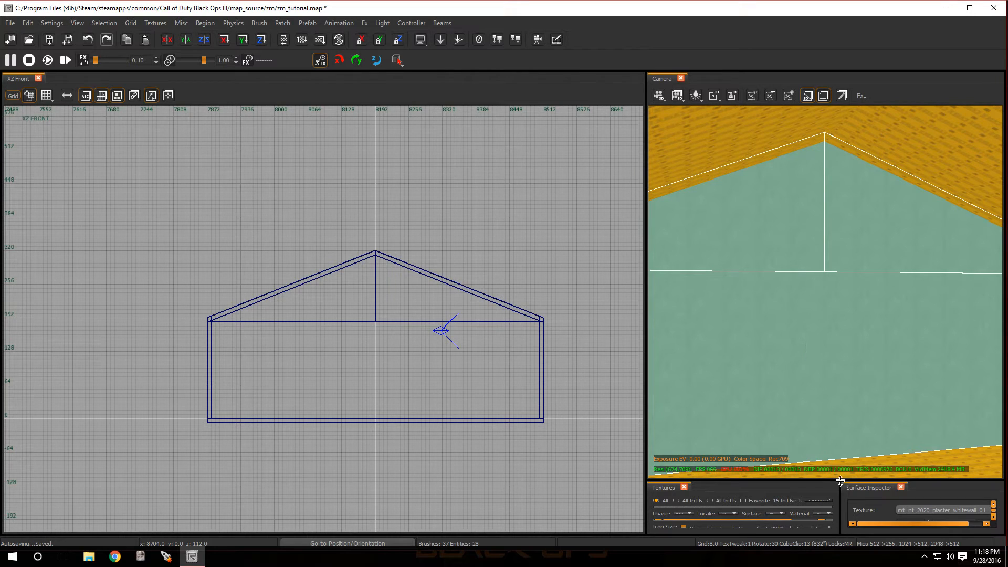
pyautogui.moveTo(916, 491); pyautogui.dragTo(500, 355)
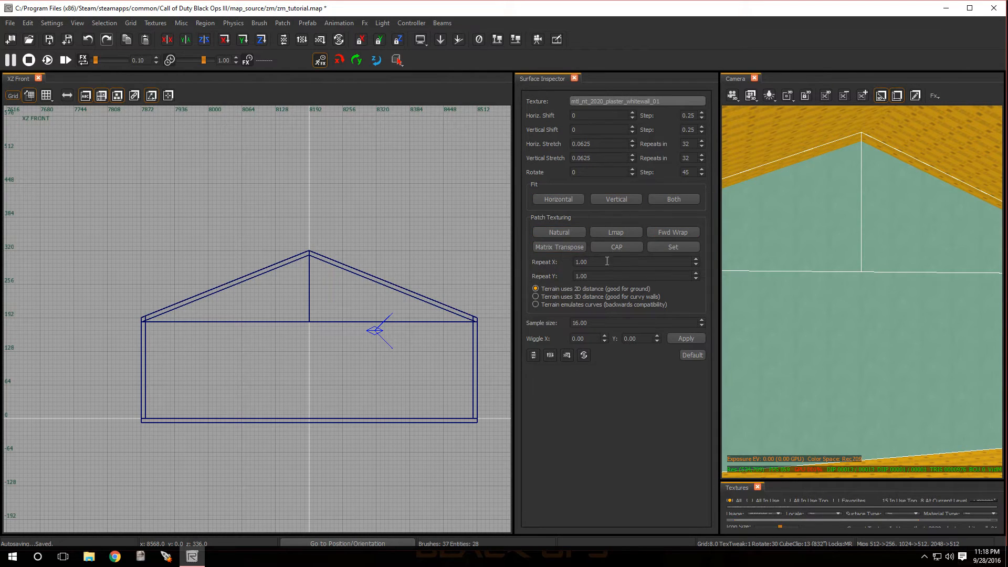
# Step: Apply Set patch texturing and the Default mapping to the selected wall faces and inspect the plaster up close
pyautogui.click(672, 248)
pyautogui.click(695, 354)
pyautogui.moveTo(843, 295); pyautogui.dragTo(830, 279, button='right')
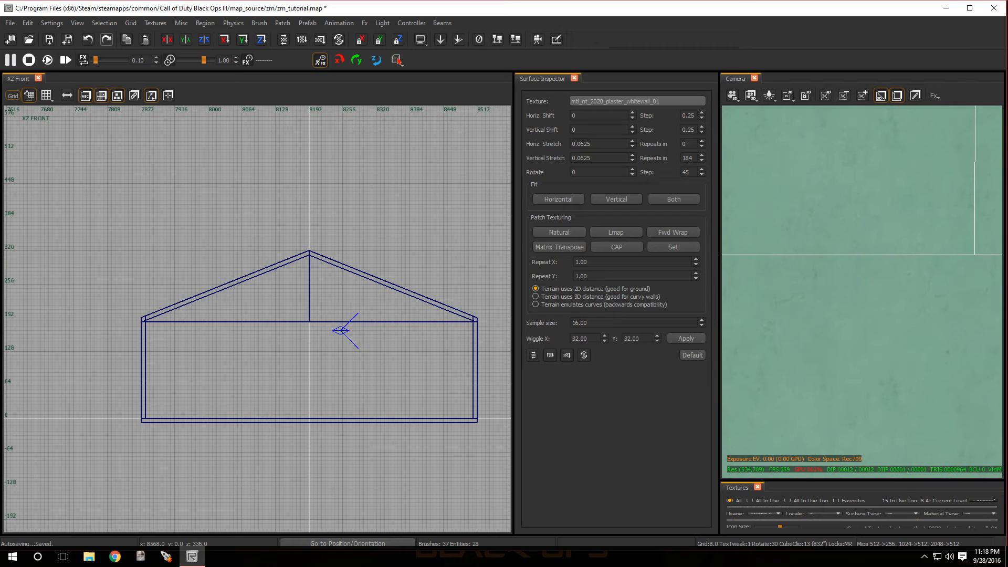
pyautogui.moveTo(769, 286)
pyautogui.mouseDown(button='right')
pyautogui.moveTo(770, 307)
pyautogui.moveTo(781, 306)
pyautogui.moveTo(769, 285)
pyautogui.mouseUp(button='right')
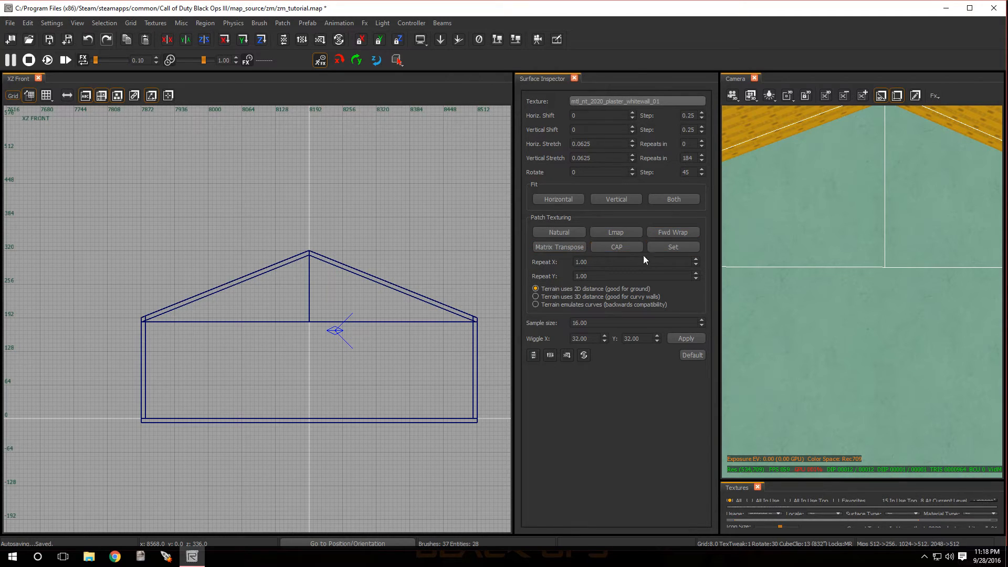
# Step: Fit the plaster on the selected wall faces horizontally, vertically and in both directions, and clear the selection
pyautogui.click(566, 202)
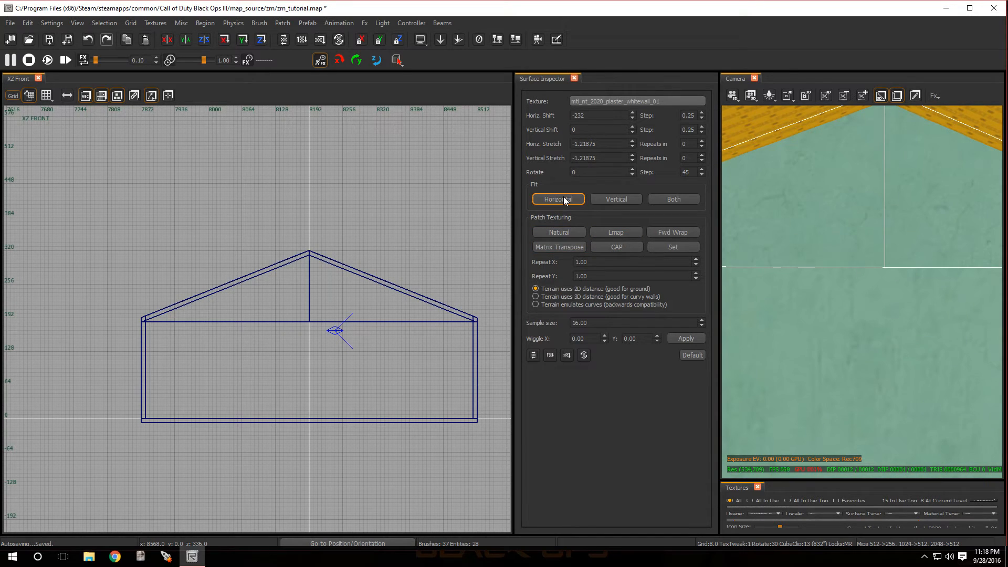
pyautogui.click(614, 203)
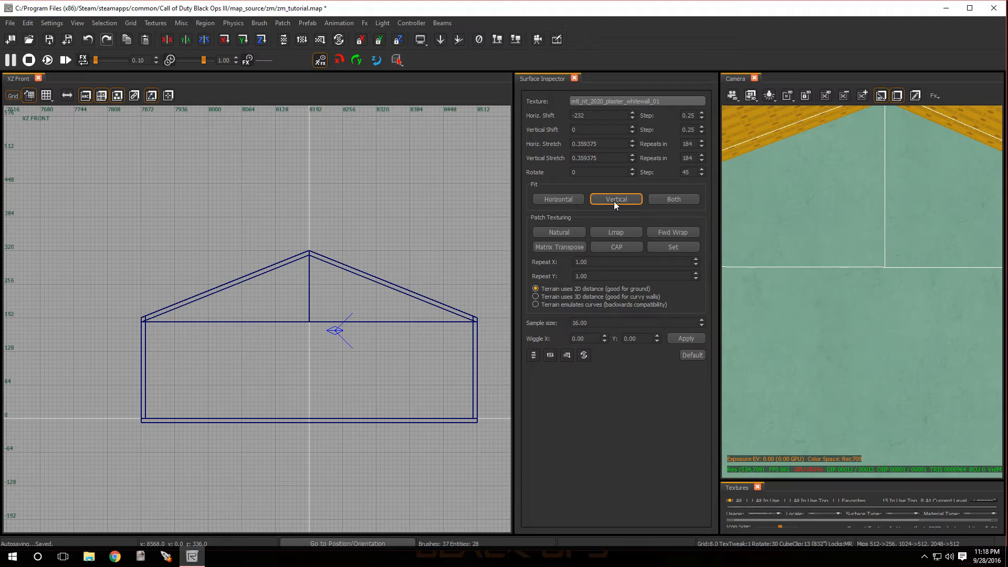
pyautogui.click(670, 200)
pyautogui.moveTo(858, 272); pyautogui.dragTo(911, 269, button='right')
pyautogui.press('Escape')
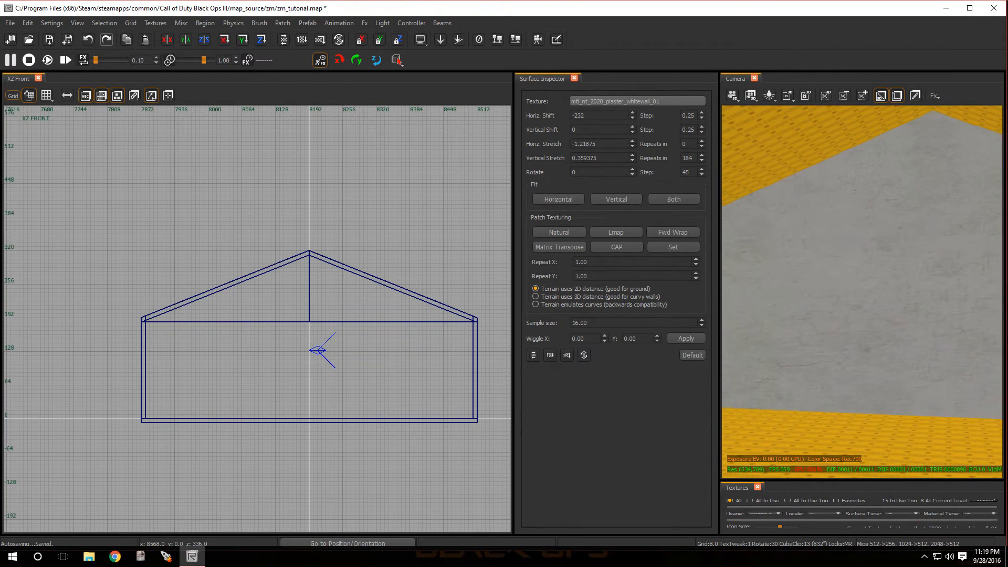
# Step: Set the horizontal texture shift of the gable triangle brush starting at x 7872 to 0.5
pyautogui.keyDown('shift'); pyautogui.click(864, 239); pyautogui.keyUp('shift')
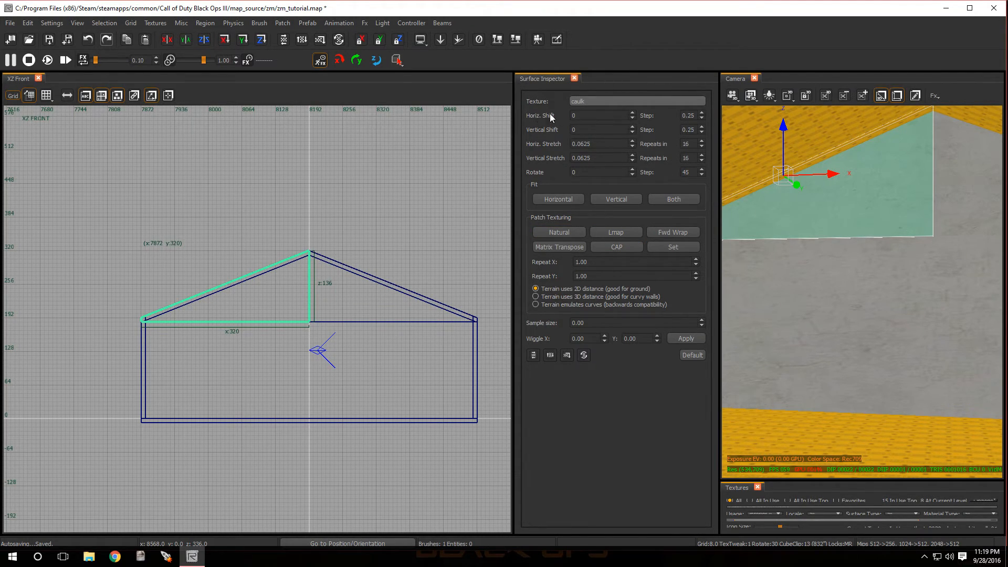
pyautogui.click(633, 113)
pyautogui.click(632, 113)
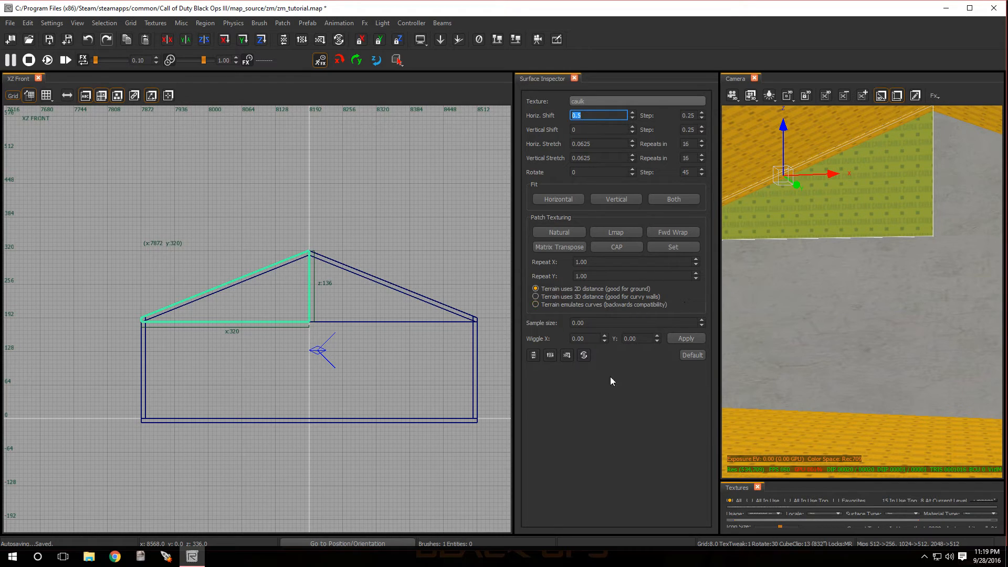
# Step: Enlarge the Textures panel, reapply mtl_nt_2020_plaster_whitewall_01 to the selected gable brush and deselect it
pyautogui.click(792, 482)
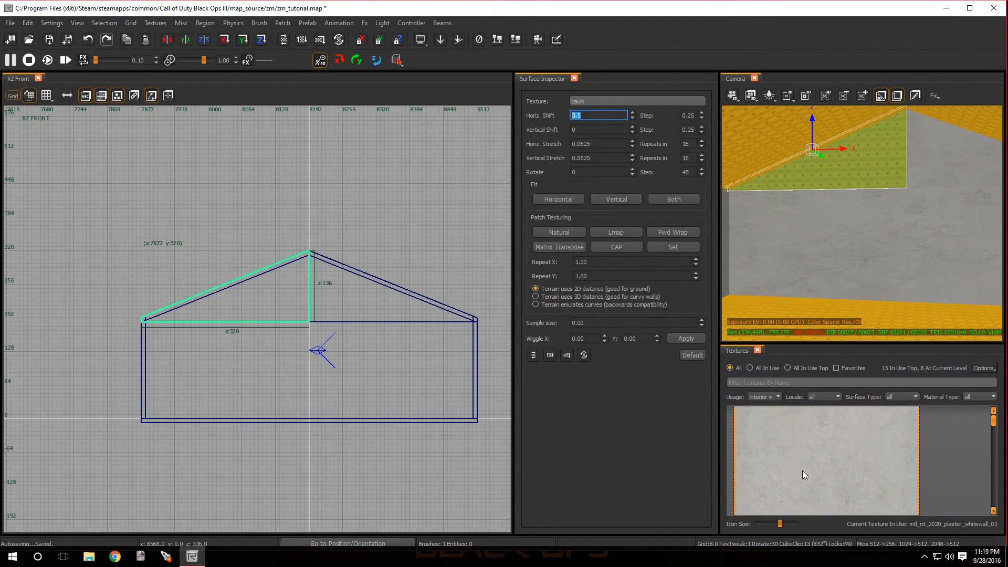
pyautogui.click(803, 471)
pyautogui.press('Escape')
# Step: Select both gable triangle faces and the wall face below, fit their texture in both directions and deselect them
pyautogui.moveTo(823, 228)
pyautogui.mouseDown(button='right')
pyautogui.moveTo(815, 169)
pyautogui.moveTo(825, 171)
pyautogui.moveTo(820, 181)
pyautogui.mouseUp(button='right')
pyautogui.keyDown('ctrl'); pyautogui.keyDown('shift'); pyautogui.click(823, 225); pyautogui.keyUp('shift'); pyautogui.keyUp('ctrl')
pyautogui.keyDown('ctrl'); pyautogui.keyDown('shift'); pyautogui.click(921, 219); pyautogui.keyUp('shift'); pyautogui.keyUp('ctrl')
pyautogui.keyDown('ctrl'); pyautogui.keyDown('shift'); pyautogui.click(890, 285); pyautogui.keyUp('shift'); pyautogui.keyUp('ctrl')
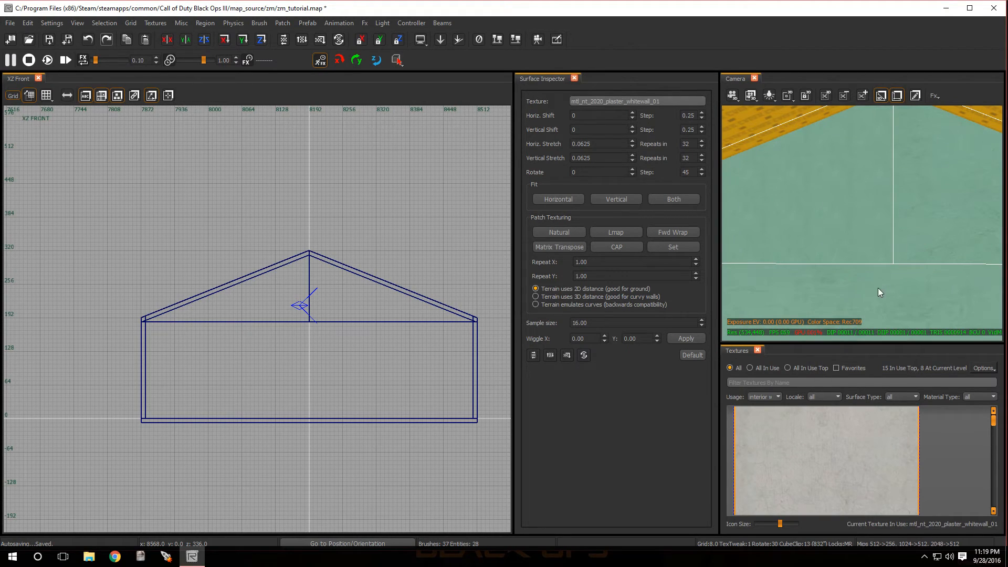
pyautogui.click(674, 199)
pyautogui.press('Escape')
pyautogui.moveTo(830, 260)
pyautogui.mouseDown(button='right')
pyautogui.moveTo(803, 256)
pyautogui.moveTo(830, 259)
pyautogui.mouseUp(button='right')
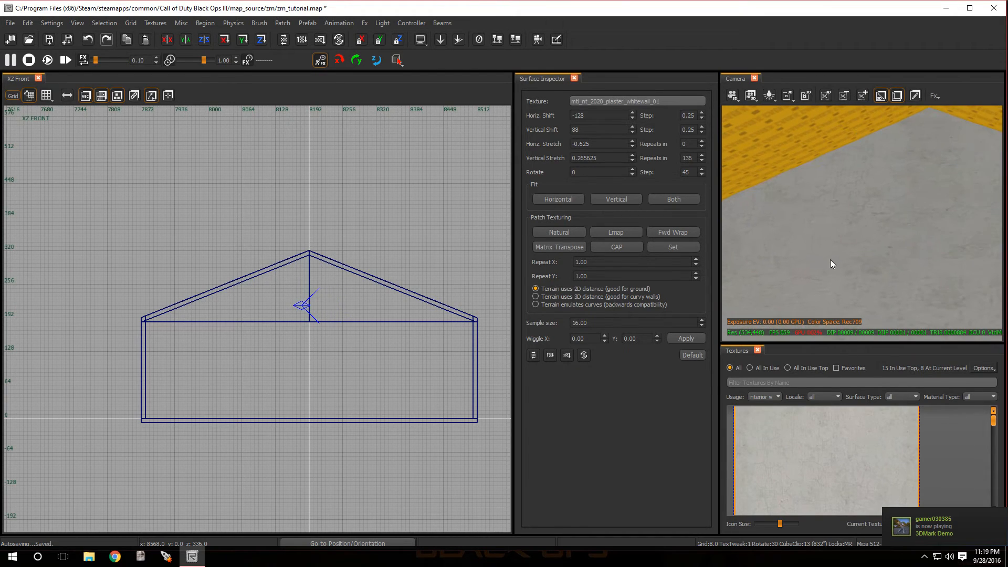
# Step: Raise the horizontal texture shift of the gable brush starting at x 7872 to 2.75 and deselect it
pyautogui.keyDown('shift'); pyautogui.click(851, 211); pyautogui.keyUp('shift')
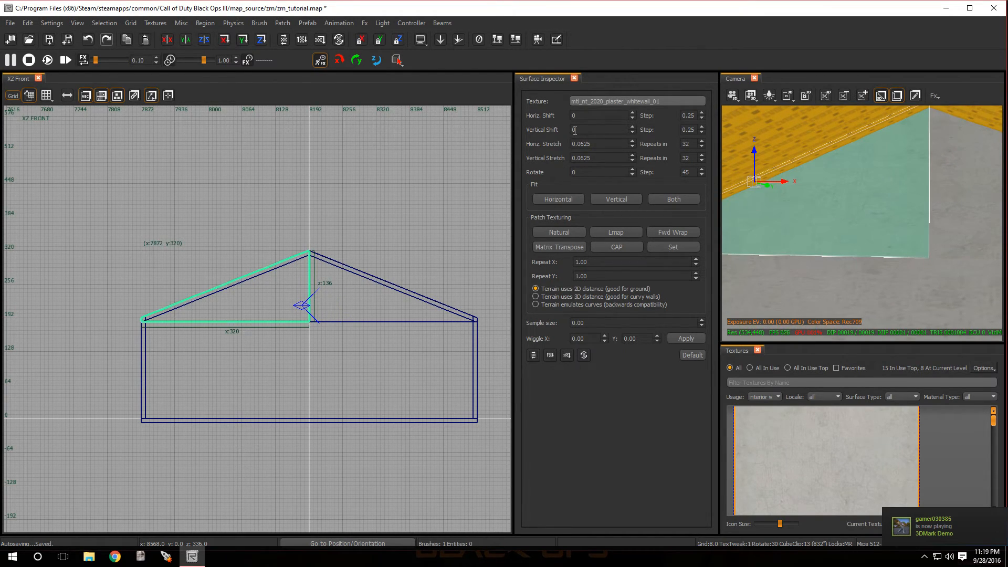
pyautogui.click(632, 113)
pyautogui.click(632, 113)
pyautogui.click(632, 113)
pyautogui.click(632, 113)
pyautogui.click(633, 113)
pyautogui.click(632, 113)
pyautogui.click(632, 113)
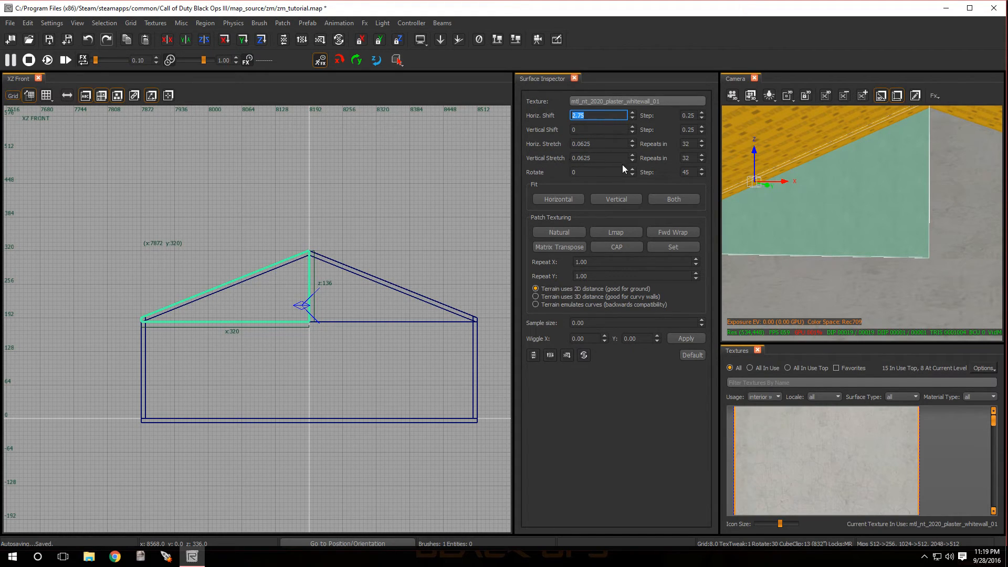
pyautogui.press('Escape')
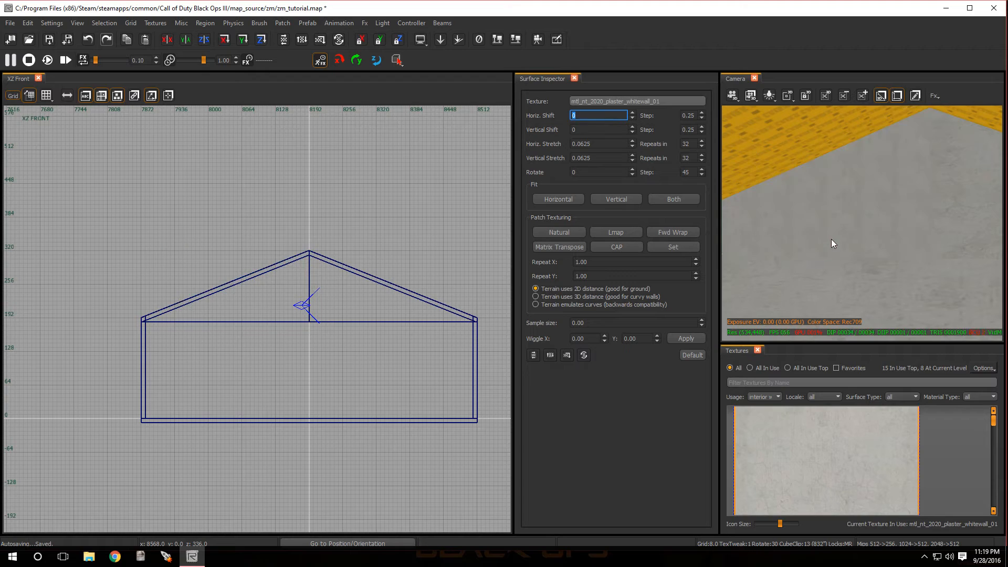
# Step: Increase the same gable brush's texture rotation by two 45-degree steps, fit it in both directions and deselect the brush
pyautogui.click(806, 218)
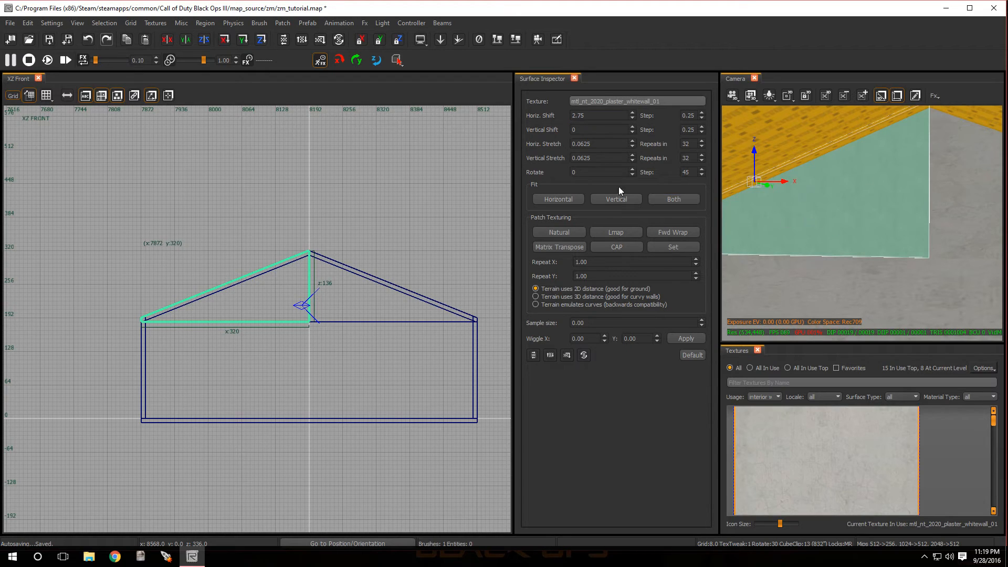
pyautogui.click(632, 170)
pyautogui.click(633, 170)
pyautogui.click(668, 201)
pyautogui.press('Escape')
# Step: Select the inner faces of both sloped ceiling halves
pyautogui.moveTo(837, 266)
pyautogui.mouseDown(button='right')
pyautogui.moveTo(824, 273)
pyautogui.moveTo(861, 266)
pyautogui.moveTo(819, 203)
pyautogui.moveTo(792, 203)
pyautogui.mouseUp(button='right')
pyautogui.keyDown('ctrl'); pyautogui.keyDown('shift'); pyautogui.click(777, 144); pyautogui.keyUp('shift'); pyautogui.keyUp('ctrl')
pyautogui.keyDown('ctrl'); pyautogui.keyDown('shift'); pyautogui.click(793, 169); pyautogui.keyUp('shift'); pyautogui.keyUp('ctrl')
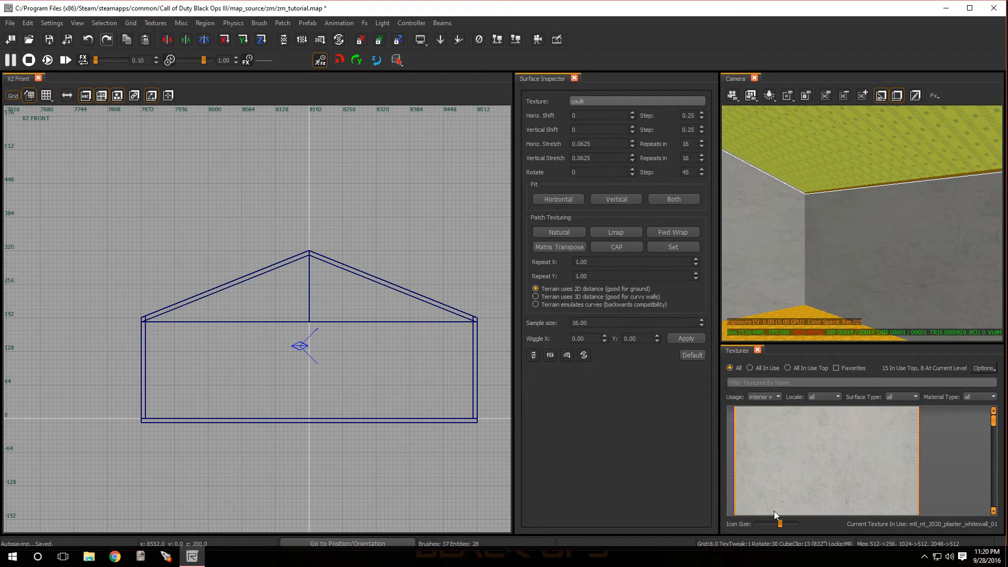
# Step: Filter the texture list to ceiling usage, shrink the thumbnails and close the Surface Inspector
pyautogui.click(775, 397)
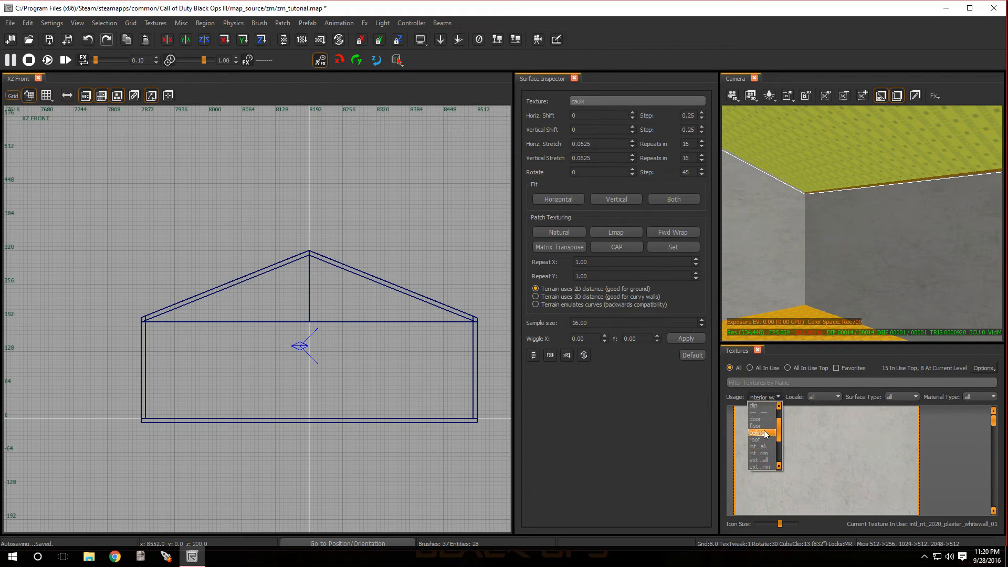
pyautogui.click(767, 433)
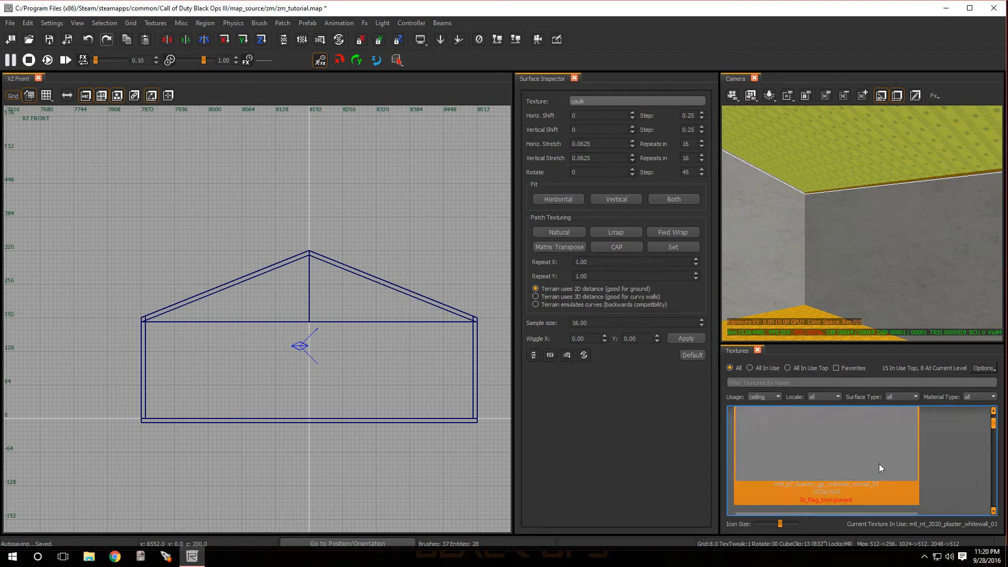
pyautogui.moveTo(784, 525); pyautogui.dragTo(765, 525)
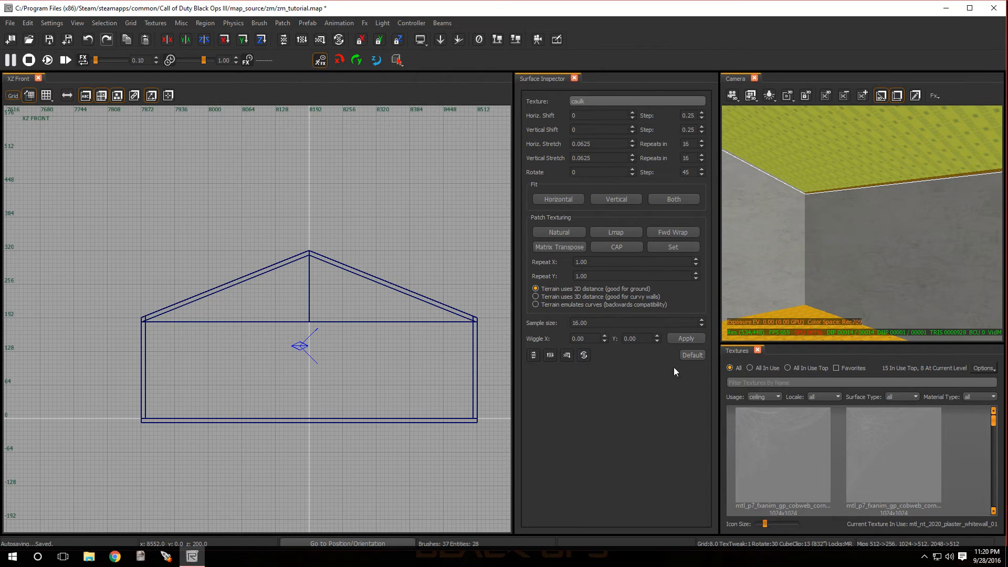
pyautogui.click(574, 79)
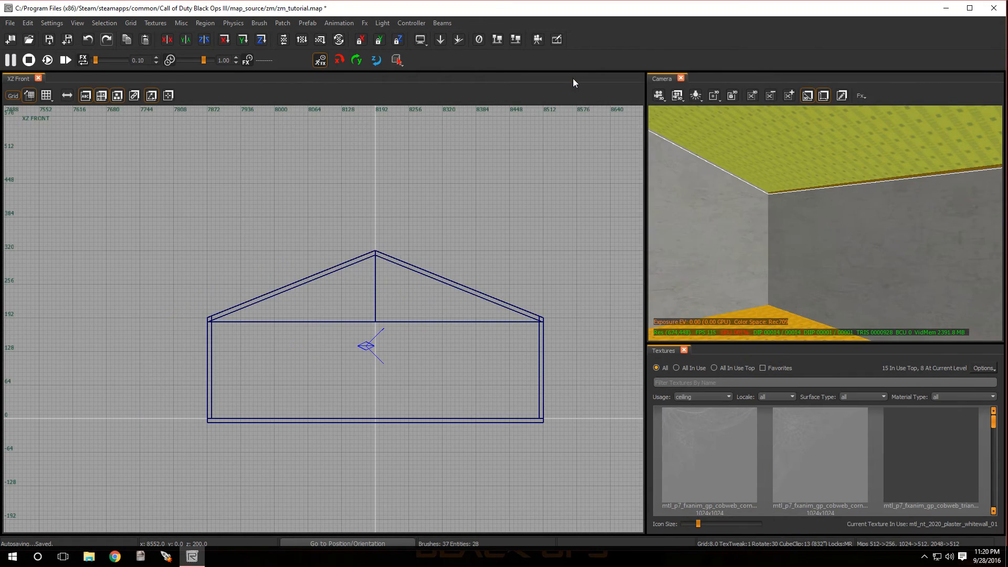
# Step: Shrink the texture thumbnails, enlarge the texture browser, apply t7_wood_bamboo_weave to the selected ceiling faces and deselect them
pyautogui.scroll(-3, 770, 451)
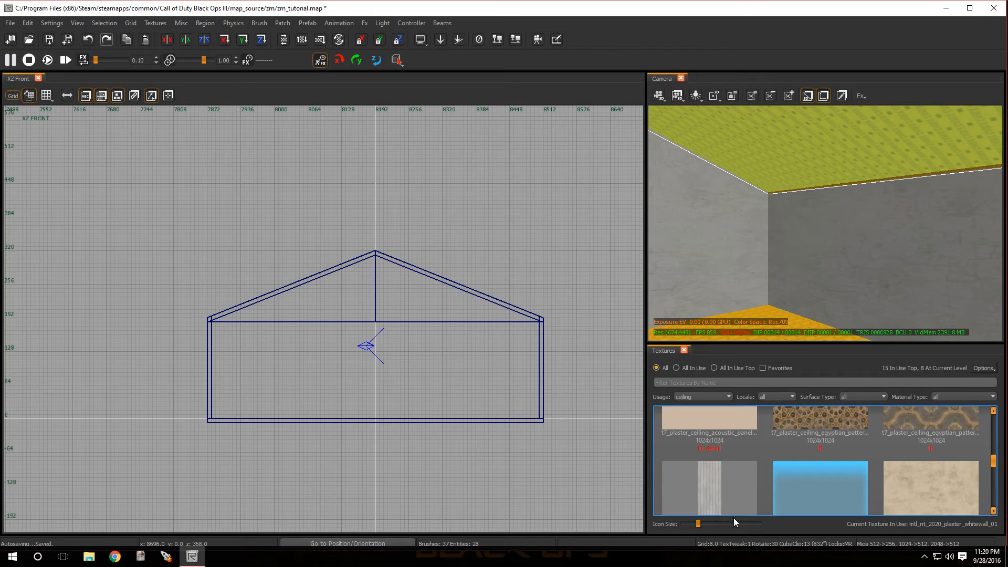
pyautogui.moveTo(699, 523); pyautogui.dragTo(686, 523)
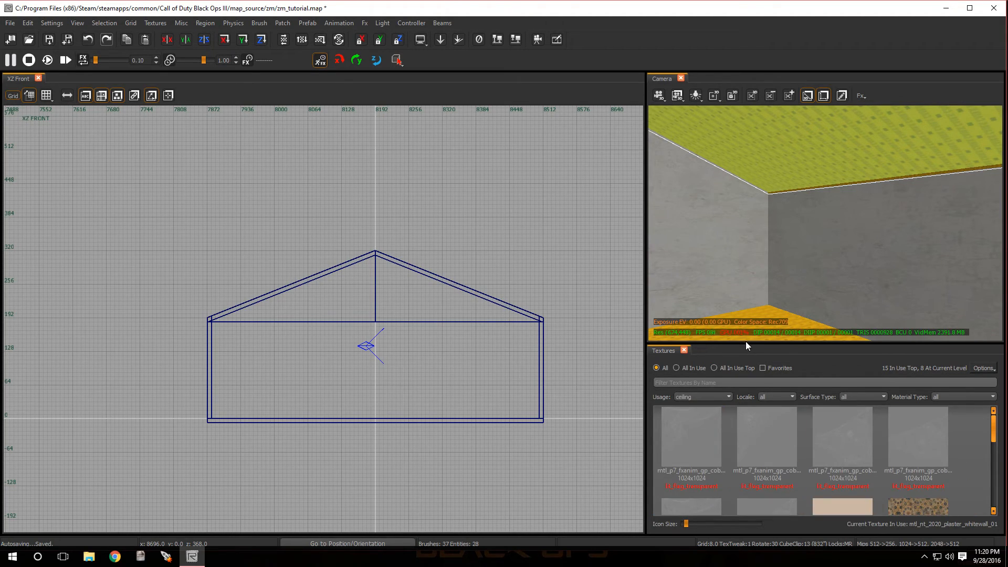
pyautogui.moveTo(741, 342); pyautogui.dragTo(742, 247)
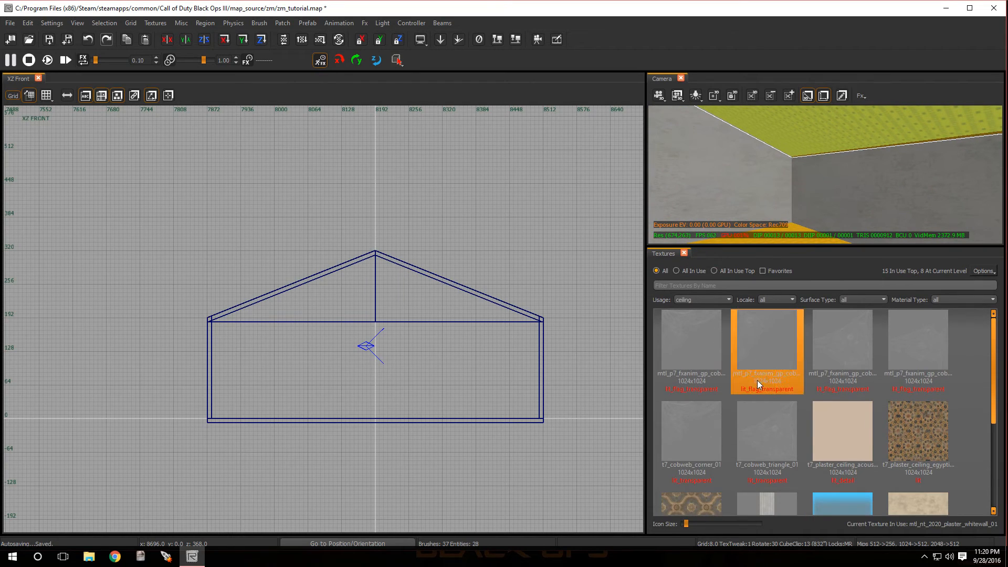
pyautogui.scroll(-2, 761, 410)
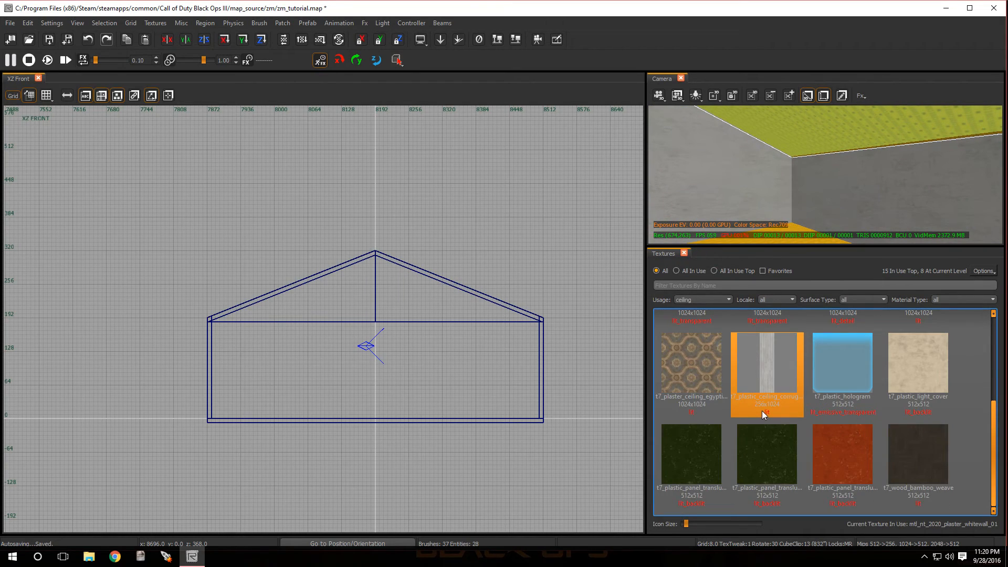
pyautogui.click(931, 458)
pyautogui.moveTo(824, 175)
pyautogui.mouseDown(button='right')
pyautogui.moveTo(851, 176)
pyautogui.moveTo(824, 169)
pyautogui.moveTo(820, 152)
pyautogui.moveTo(785, 152)
pyautogui.moveTo(783, 136)
pyautogui.moveTo(784, 152)
pyautogui.moveTo(819, 153)
pyautogui.moveTo(792, 178)
pyautogui.mouseUp(button='right')
pyautogui.press('Escape')
# Step: Open the Surface Inspector for both sloped ceiling faces and apply Set patch texturing with 1.00 by 1.00 repeats
pyautogui.keyDown('ctrl'); pyautogui.keyDown('shift'); pyautogui.click(824, 178); pyautogui.keyUp('shift'); pyautogui.keyUp('ctrl')
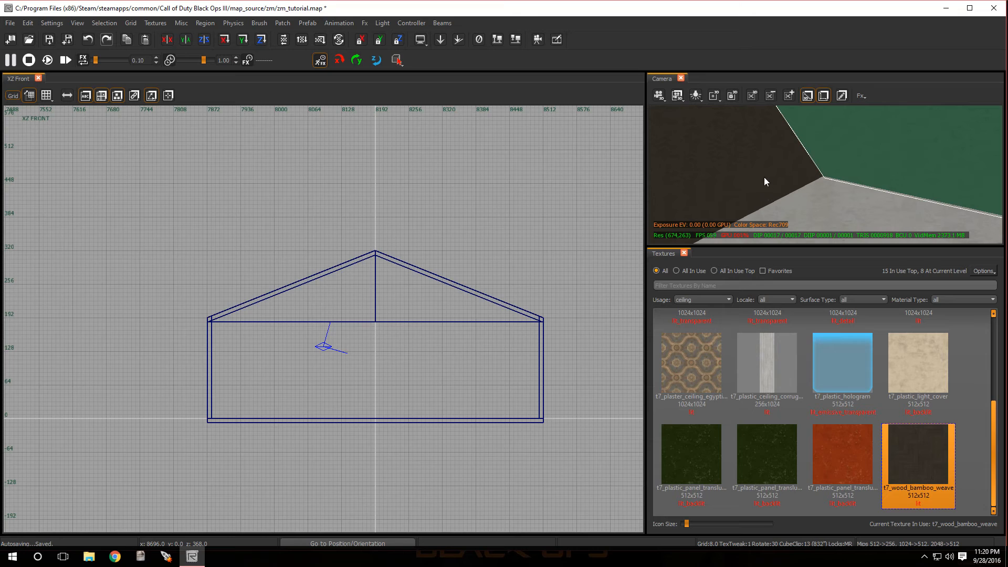
pyautogui.keyDown('ctrl'); pyautogui.keyDown('shift'); pyautogui.click(764, 178); pyautogui.keyUp('shift'); pyautogui.keyUp('ctrl')
pyautogui.press('s')
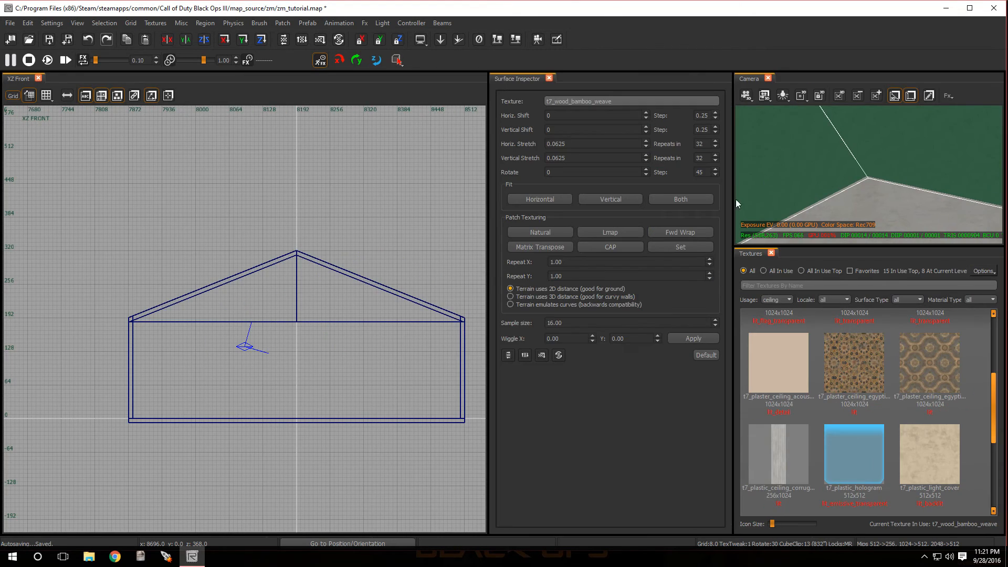
pyautogui.click(686, 247)
pyautogui.press('Escape')
# Step: Reselect both sloped ceiling faces, reset their texture mapping to the default and deselect them
pyautogui.moveTo(831, 197)
pyautogui.mouseDown(button='right')
pyautogui.moveTo(831, 226)
pyautogui.moveTo(831, 205)
pyautogui.moveTo(832, 216)
pyautogui.mouseUp(button='right')
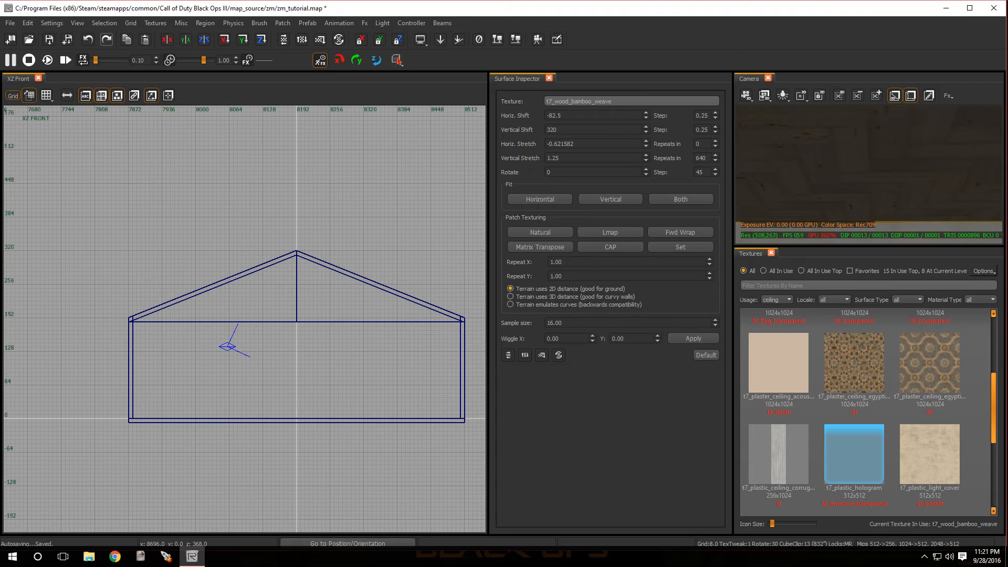
pyautogui.keyDown('ctrl'); pyautogui.keyDown('shift'); pyautogui.click(797, 172); pyautogui.keyUp('shift'); pyautogui.keyUp('ctrl')
pyautogui.moveTo(797, 172); pyautogui.dragTo(745, 169, button='right')
pyautogui.keyDown('ctrl'); pyautogui.keyDown('shift'); pyautogui.click(804, 153); pyautogui.keyUp('shift'); pyautogui.keyUp('ctrl')
pyautogui.click(701, 355)
pyautogui.press('Escape')
# Step: Enlarge the camera view over the Surface Inspector and delete the small filler brush above the wall at x 8504
pyautogui.moveTo(813, 191); pyautogui.dragTo(979, 184, button='right')
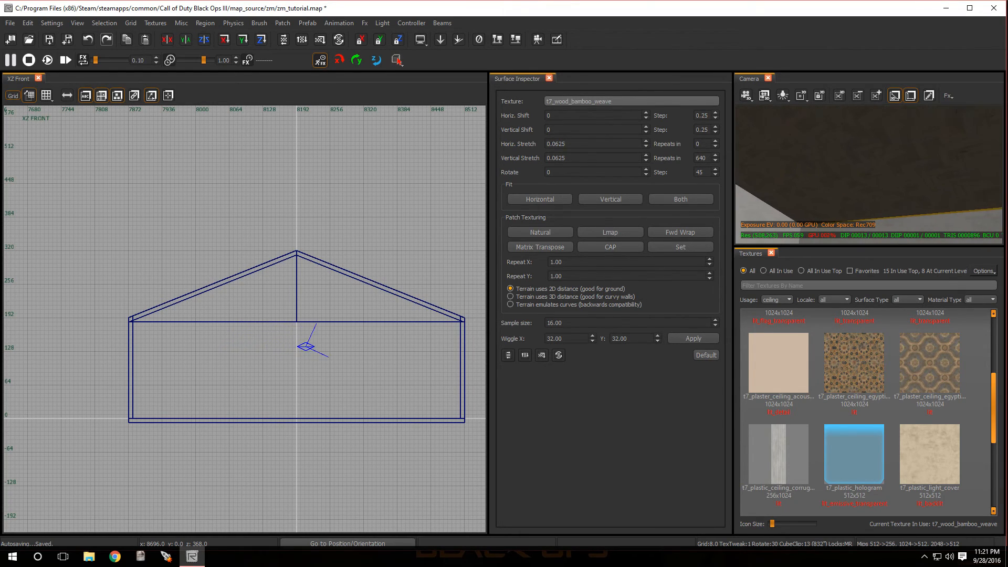
pyautogui.moveTo(733, 125); pyautogui.dragTo(494, 144)
pyautogui.moveTo(650, 245); pyautogui.dragTo(674, 458)
pyautogui.moveTo(666, 360); pyautogui.dragTo(671, 305, button='right')
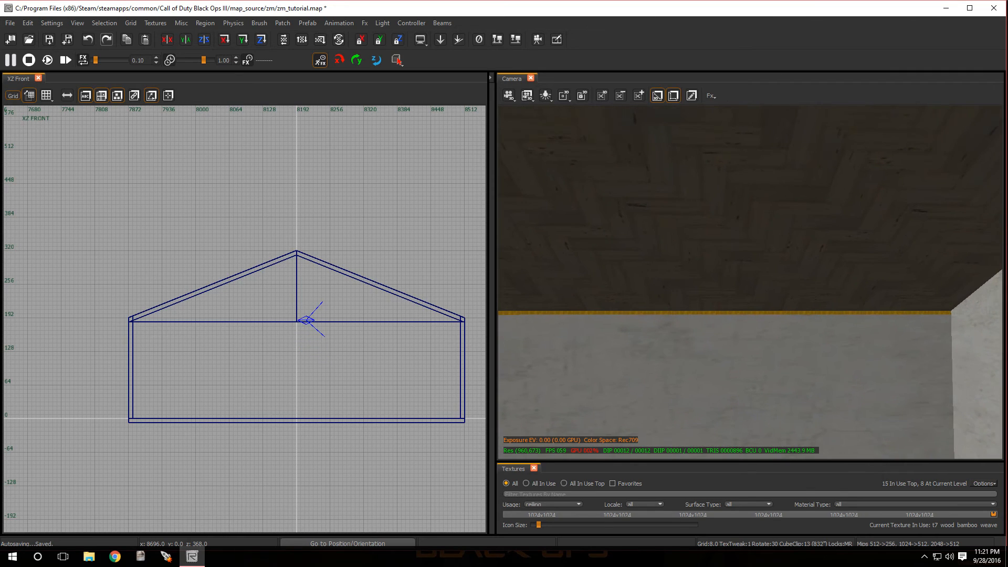
pyautogui.scroll(6, 664, 345)
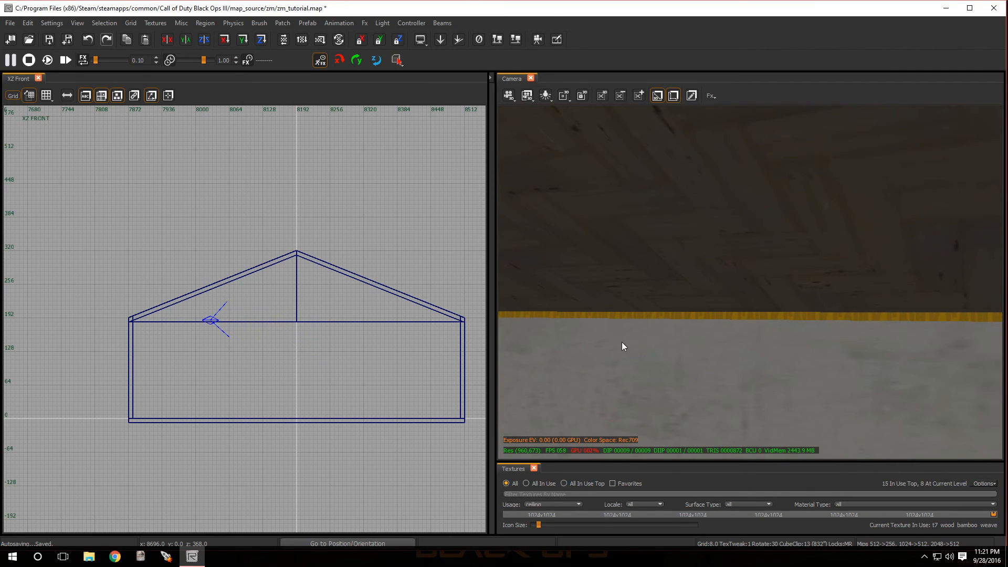
pyautogui.scroll(-2, 627, 237)
pyautogui.moveTo(875, 211); pyautogui.dragTo(650, 316, button='right')
pyautogui.keyDown('shift'); pyautogui.click(647, 315); pyautogui.keyUp('shift')
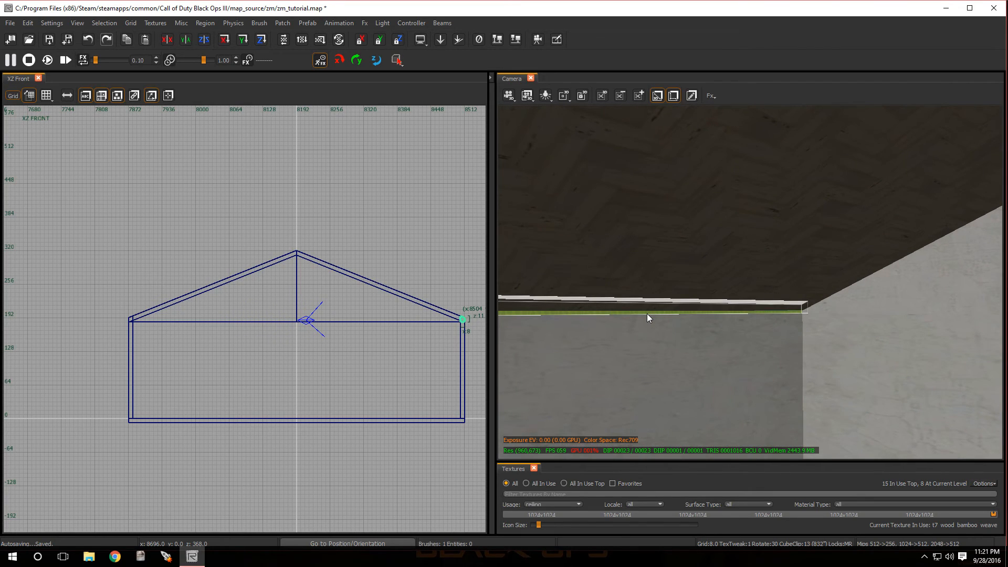
pyautogui.press('BackSpace')
# Step: Pull the small filler brush above the wall at x 7872 clear of the roof and delete it
pyautogui.moveTo(646, 268); pyautogui.dragTo(761, 267, button='right')
pyautogui.click(628, 313)
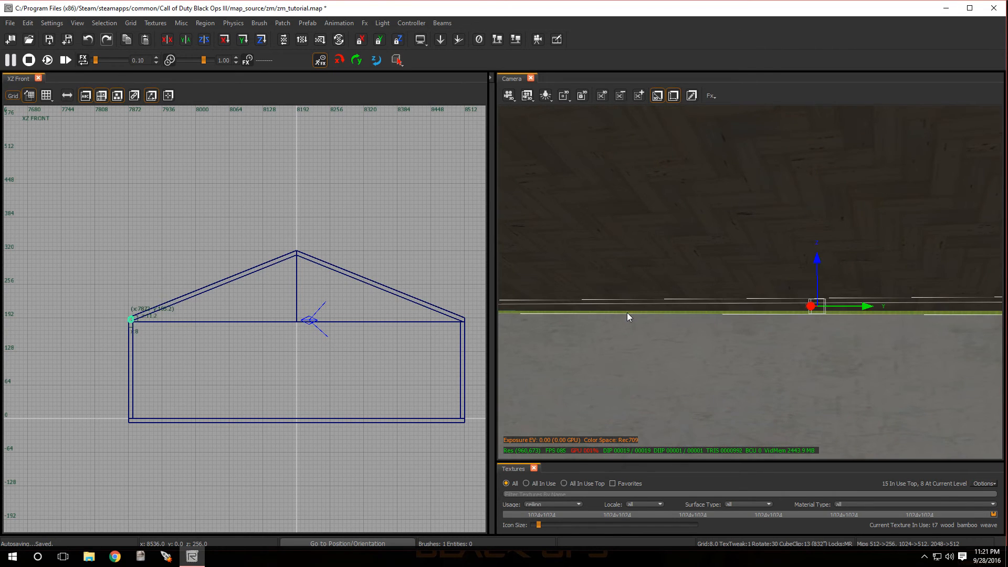
pyautogui.scroll(5, 136, 317)
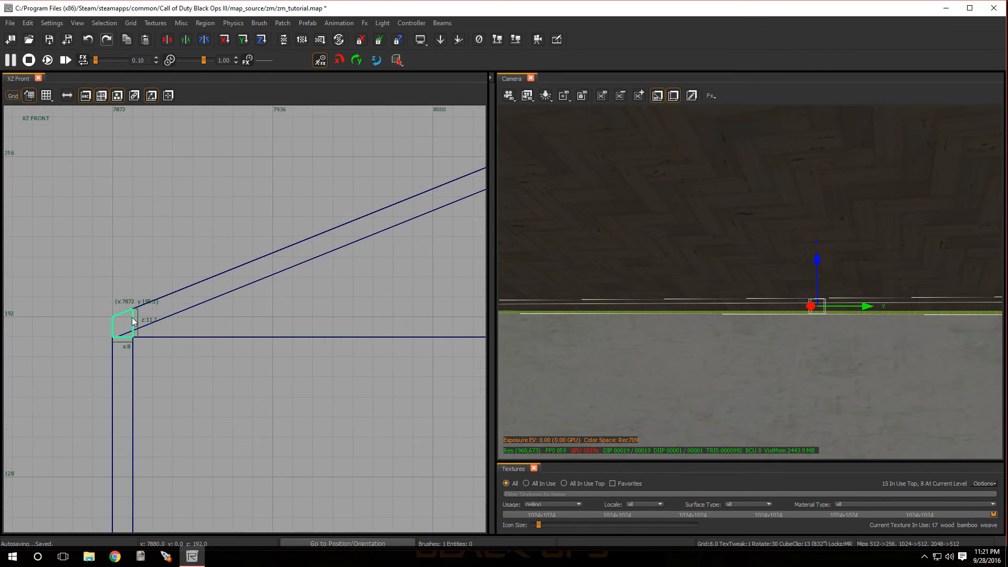
pyautogui.moveTo(124, 318); pyautogui.dragTo(145, 261)
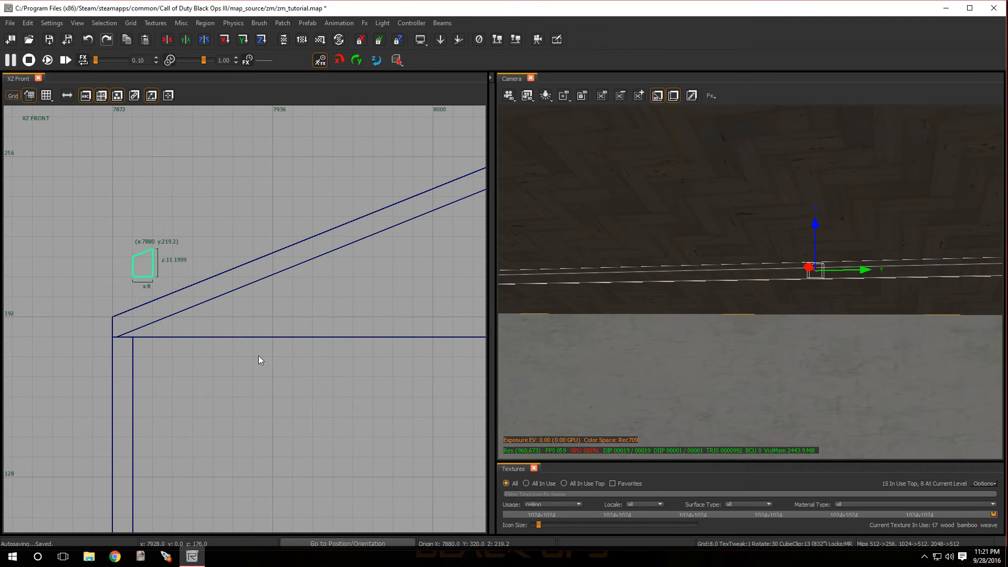
pyautogui.press('BackSpace')
# Step: Apply the in-use t7_wood_bamboo_weave texture to the narrow untextured strips between the ceiling and the walls
pyautogui.moveTo(669, 254)
pyautogui.mouseDown(button='right')
pyautogui.moveTo(735, 294)
pyautogui.moveTo(710, 284)
pyautogui.mouseUp(button='right')
pyautogui.press('w')
pyautogui.keyDown('ctrl'); pyautogui.keyDown('shift'); pyautogui.click(733, 336); pyautogui.keyUp('shift'); pyautogui.keyUp('ctrl')
pyautogui.moveTo(729, 339); pyautogui.dragTo(730, 376, button='right')
pyautogui.press('w')
pyautogui.keyDown('ctrl'); pyautogui.keyDown('shift'); pyautogui.click(730, 375); pyautogui.keyUp('shift'); pyautogui.keyUp('ctrl')
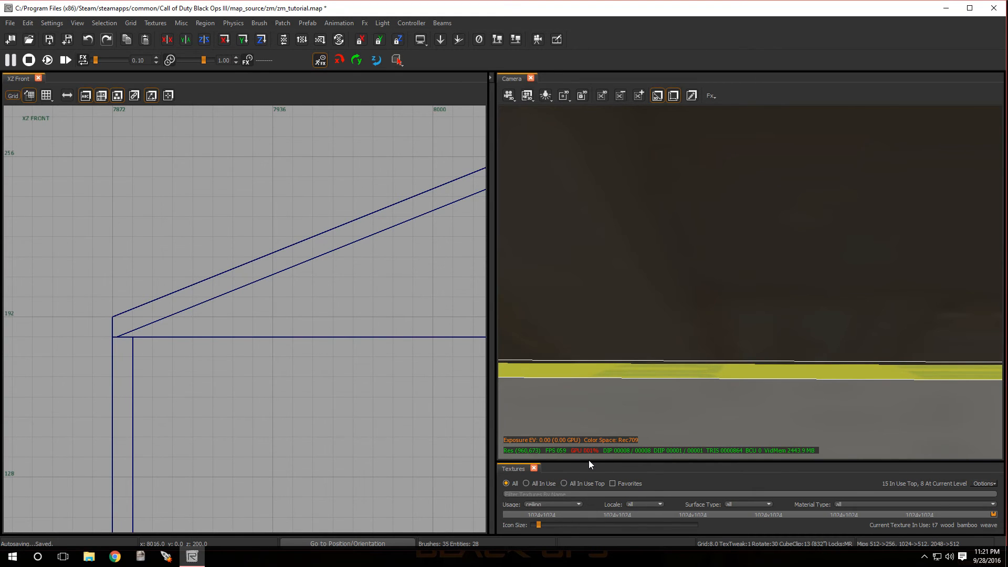
pyautogui.moveTo(588, 460); pyautogui.dragTo(561, 326)
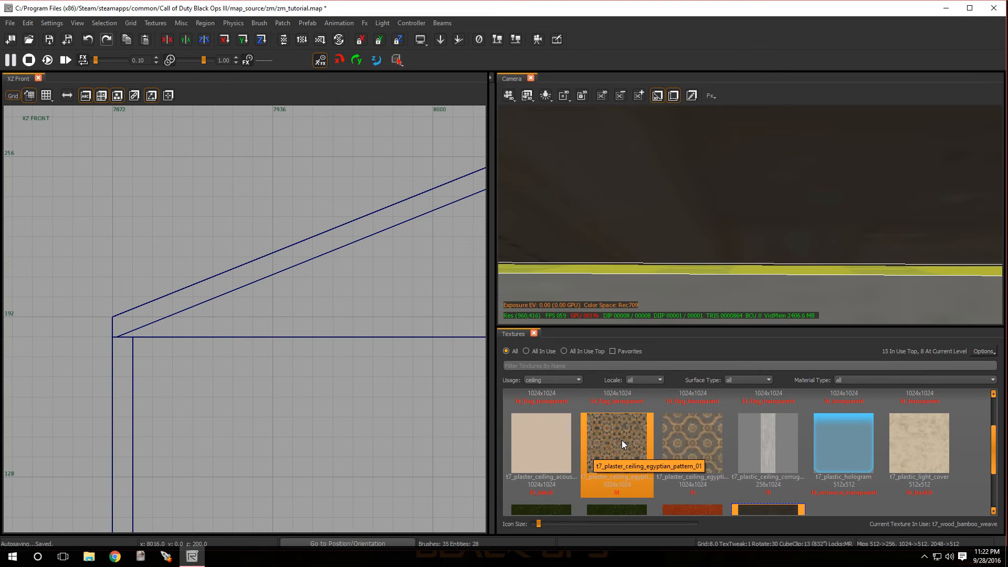
pyautogui.press('u')
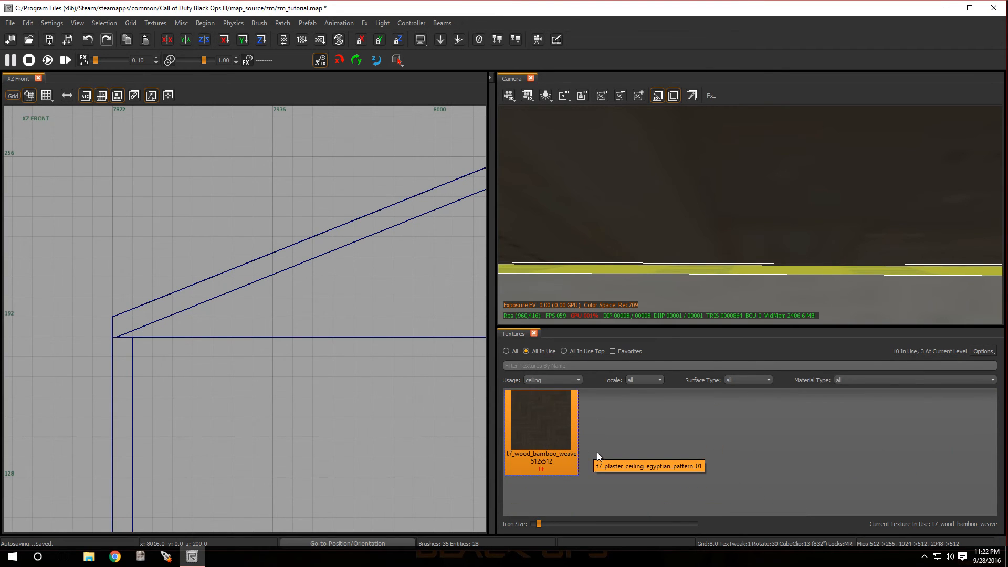
pyautogui.click(548, 422)
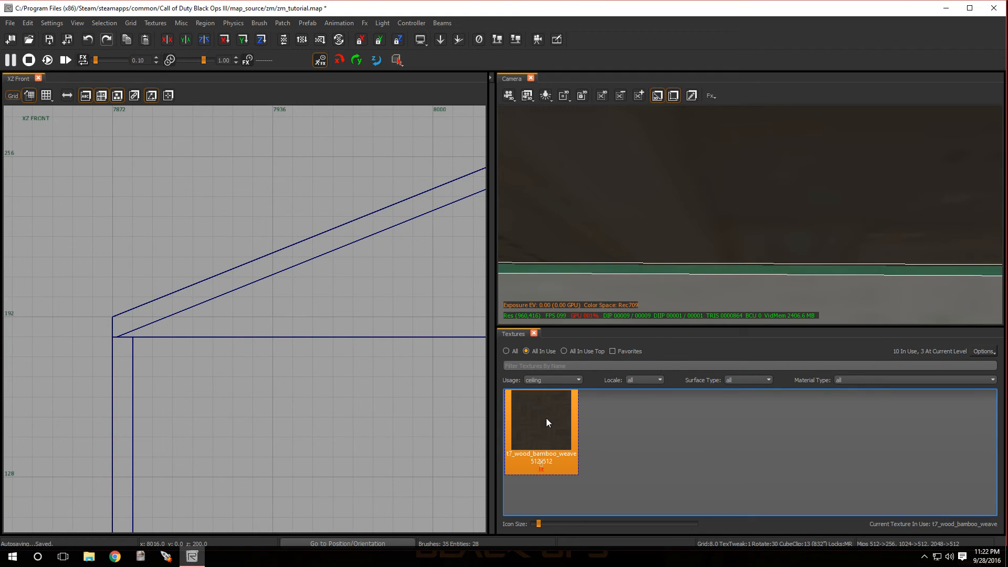
pyautogui.press('Escape')
# Step: Select the room's floor face and list all textures with floor usage
pyautogui.moveTo(735, 273); pyautogui.dragTo(766, 312, button='right')
pyautogui.keyDown('ctrl'); pyautogui.keyDown('shift'); pyautogui.click(685, 297); pyautogui.keyUp('shift'); pyautogui.keyUp('ctrl')
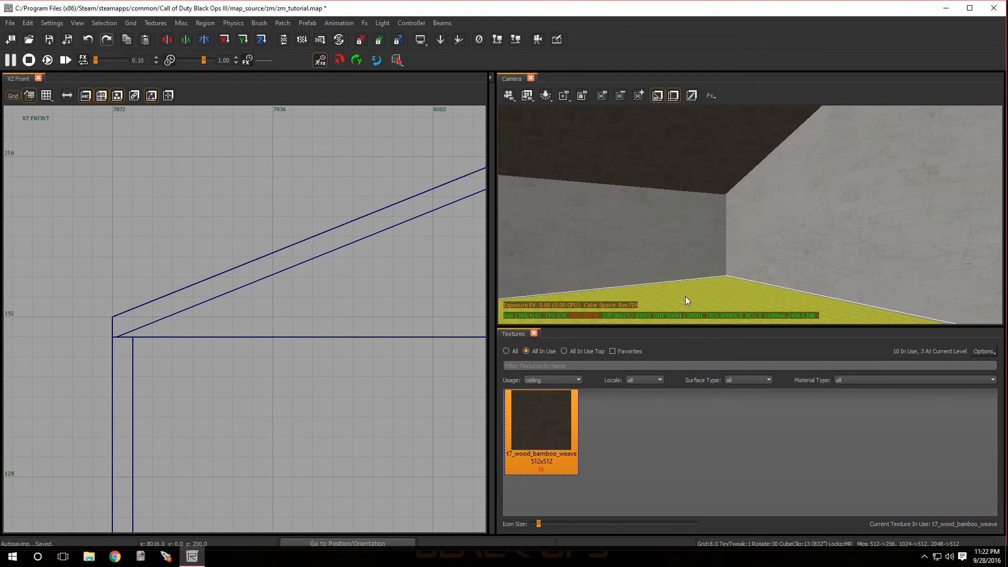
pyautogui.moveTo(685, 296); pyautogui.dragTo(649, 295, button='right')
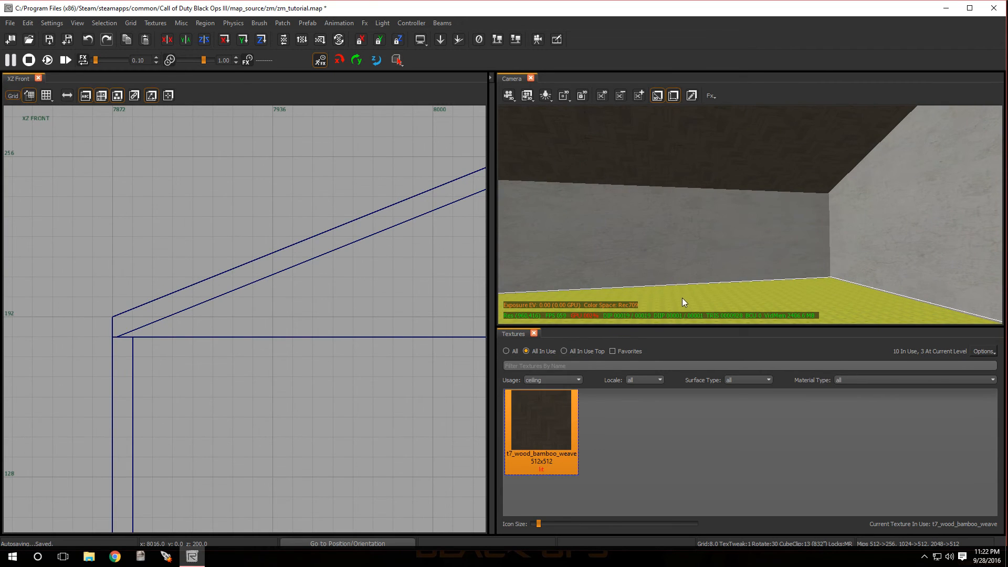
pyautogui.click(544, 378)
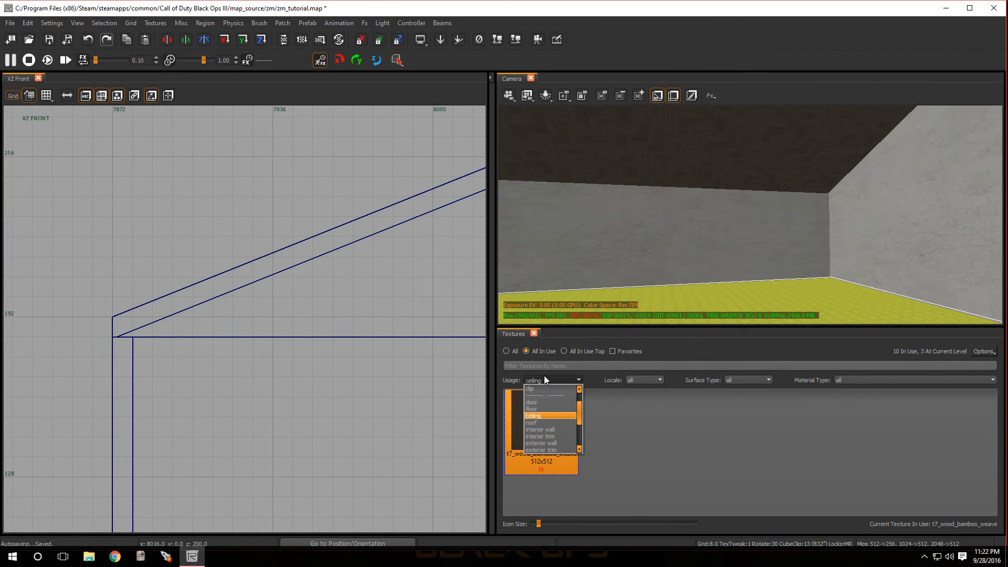
pyautogui.click(549, 409)
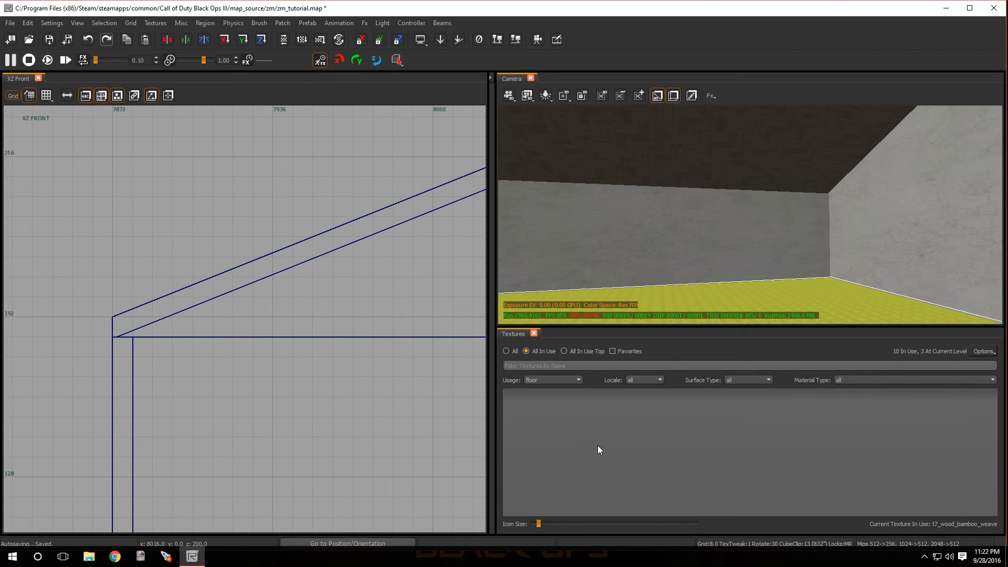
pyautogui.click(510, 350)
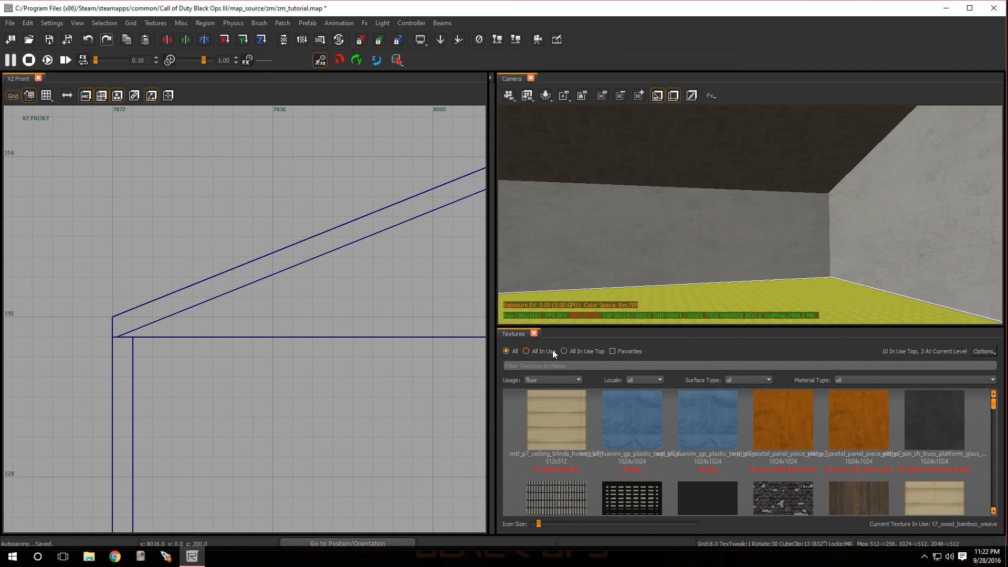
# Step: Apply the t7_asphalt_damaged_dark_wet_nw texture to the selected floor face
pyautogui.scroll(-2, 683, 472)
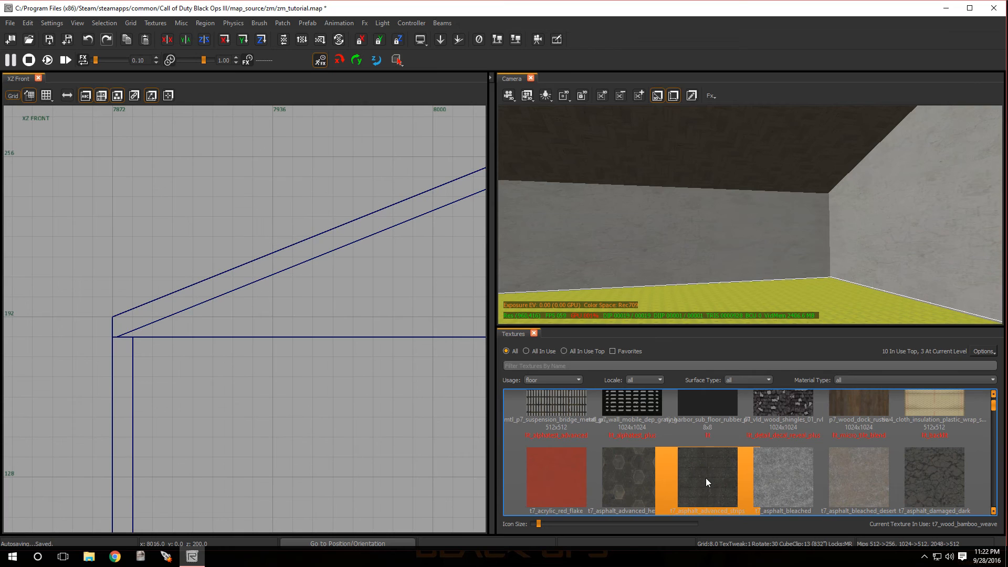
pyautogui.scroll(-2, 706, 478)
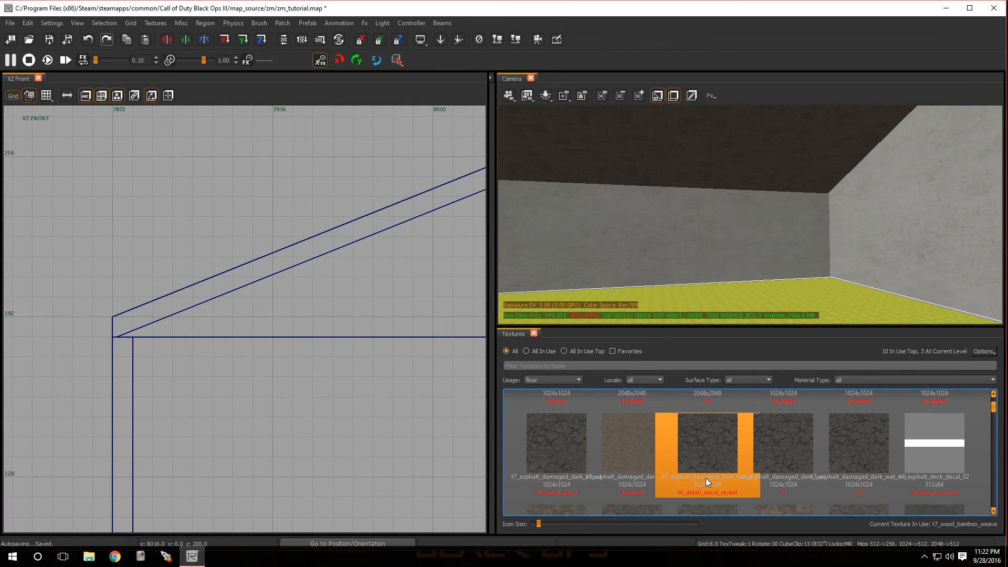
pyautogui.click(855, 452)
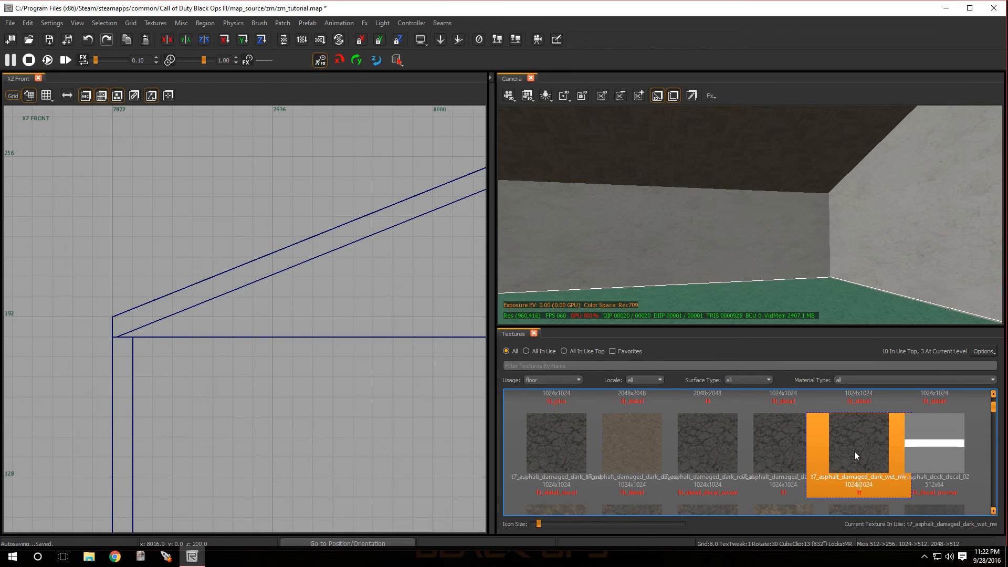
# Step: Open and widen the Surface Inspector, reset the floor's texture mapping to the default and deselect the floor
pyautogui.moveTo(798, 270); pyautogui.dragTo(798, 269, button='right')
pyautogui.press('s')
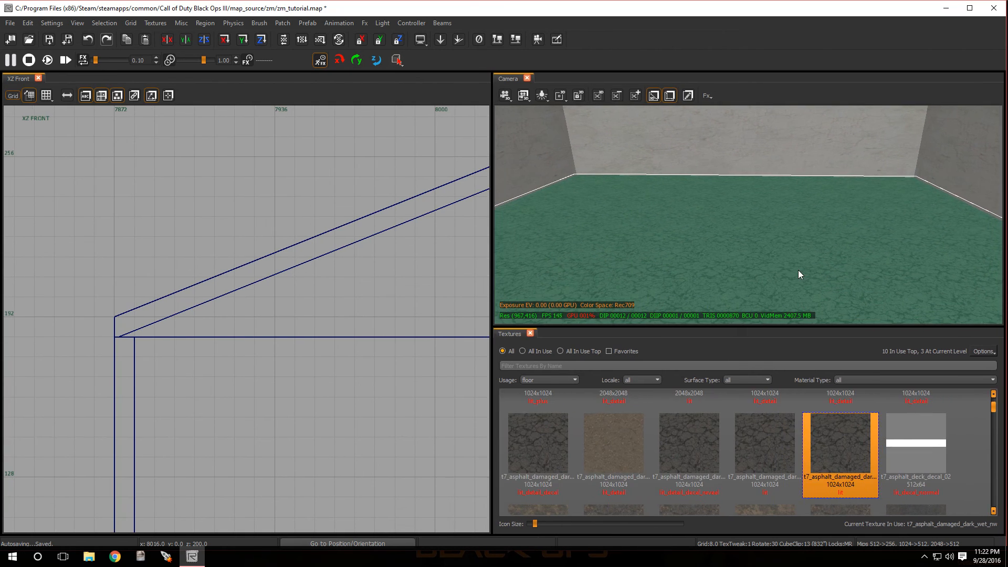
pyautogui.press('s')
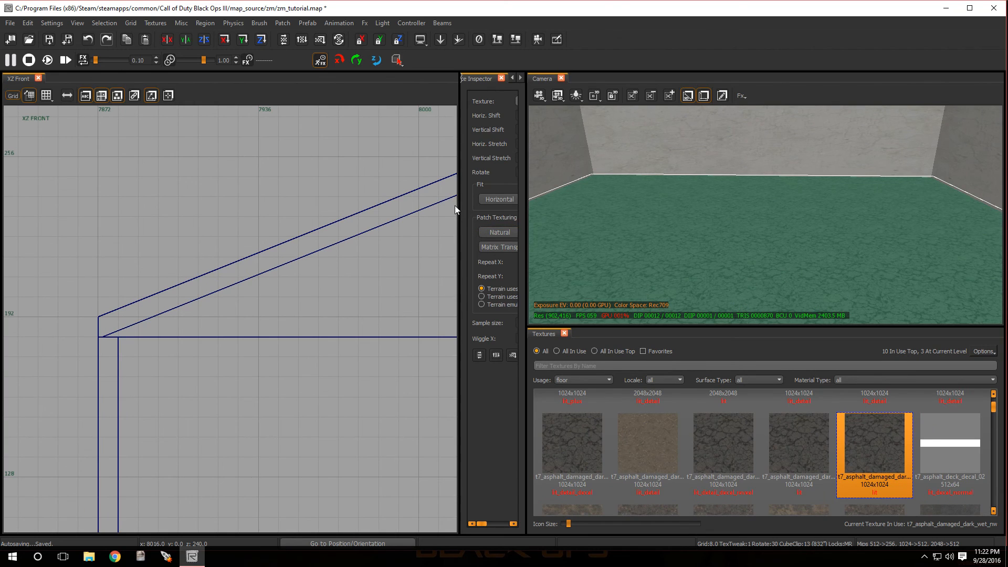
pyautogui.moveTo(455, 206); pyautogui.dragTo(265, 201)
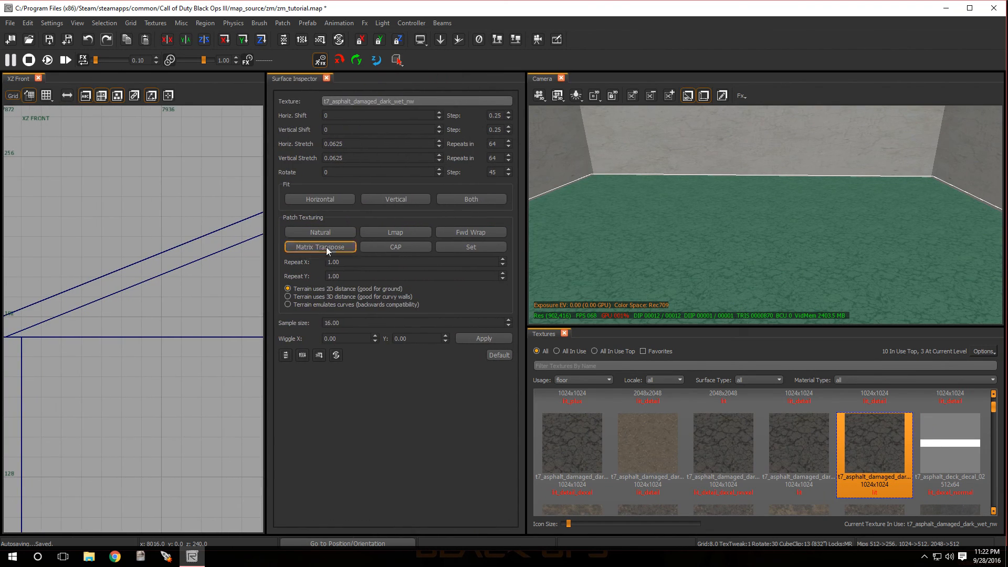
pyautogui.click(499, 354)
pyautogui.press('Escape')
pyautogui.moveTo(712, 285); pyautogui.dragTo(570, 238, button='right')
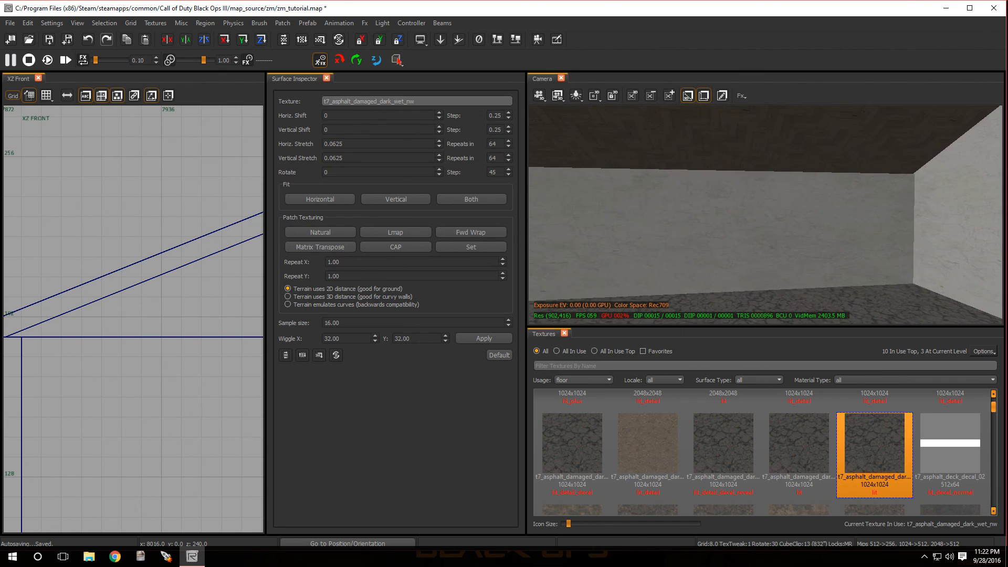
pyautogui.moveTo(727, 293); pyautogui.dragTo(877, 262, button='right')
pyautogui.moveTo(669, 260); pyautogui.dragTo(984, 256, button='right')
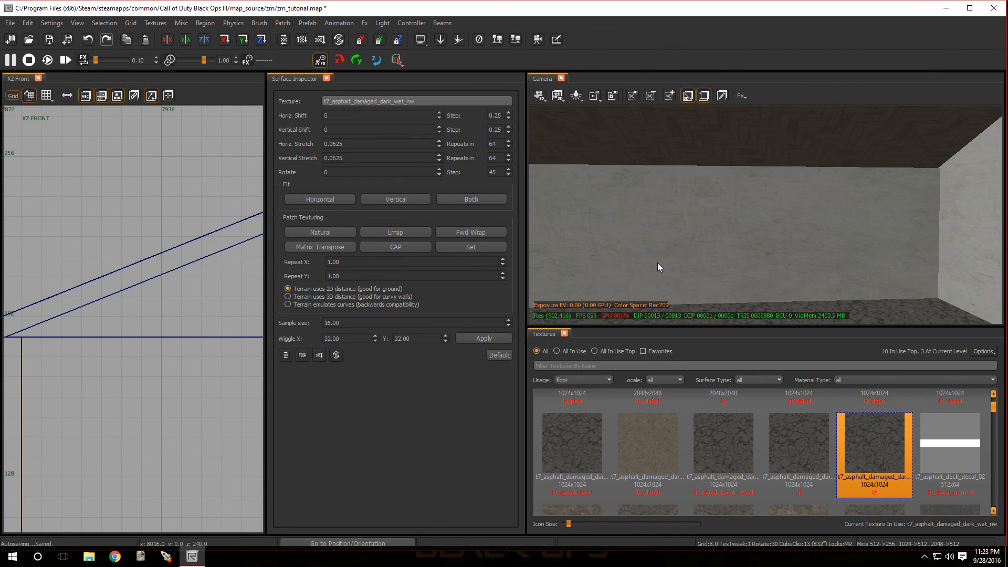